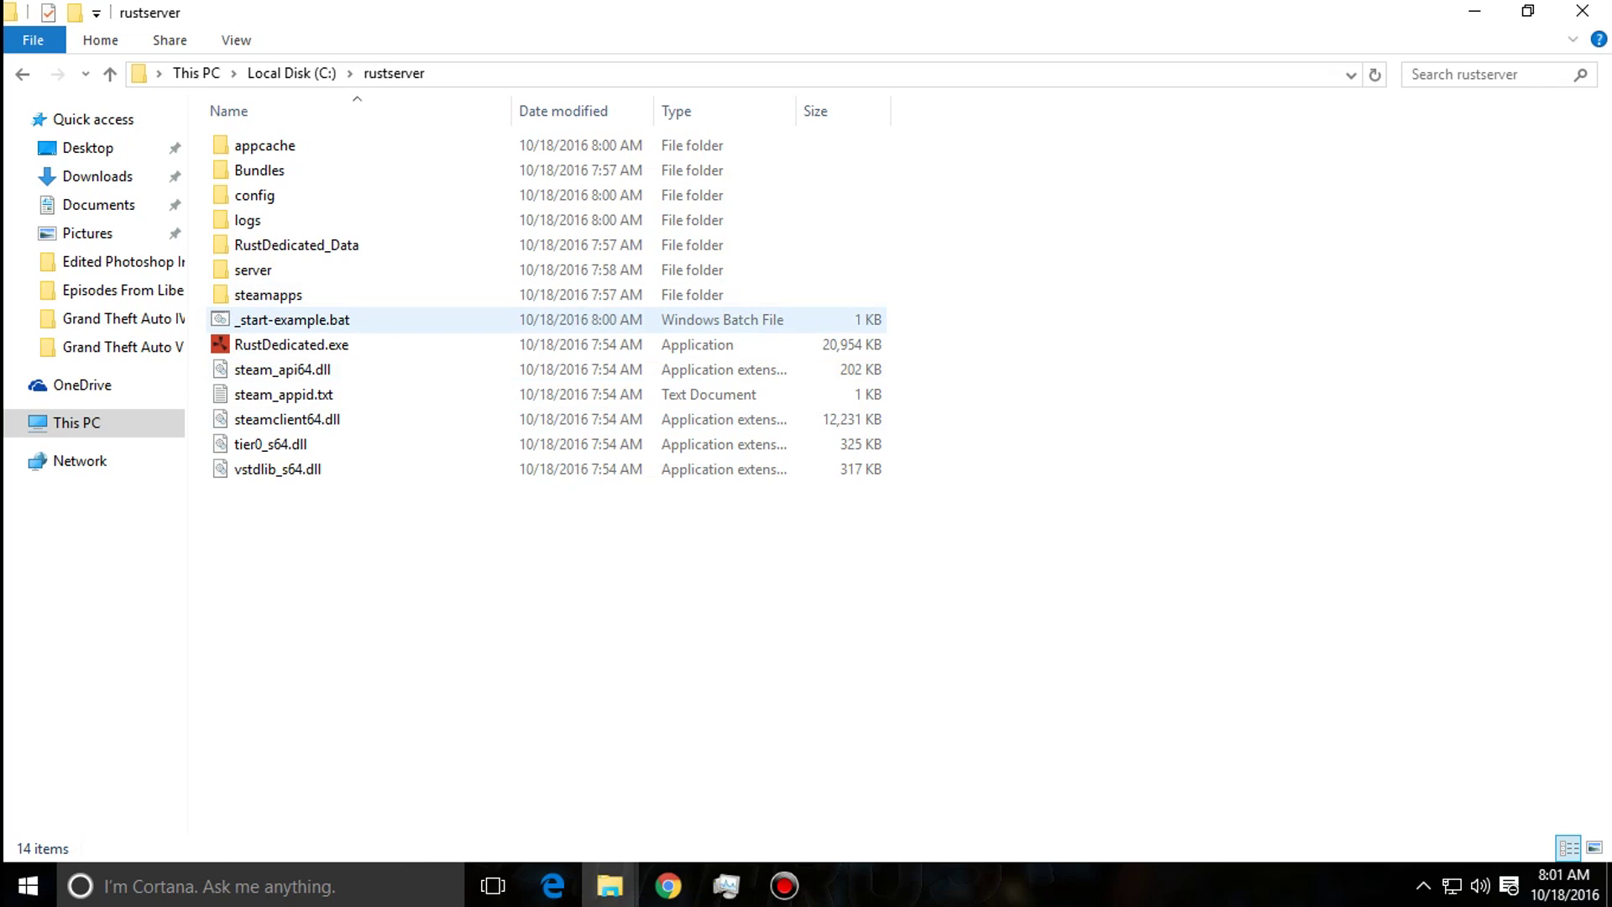
Right-click _start-example.bat in C:\rustserver to show its context menu.
right_click(328, 311)
Edit _start-example.bat in Notepad and highlight its +server.ip, +rcon.ip and server port 28015.
click(380, 348)
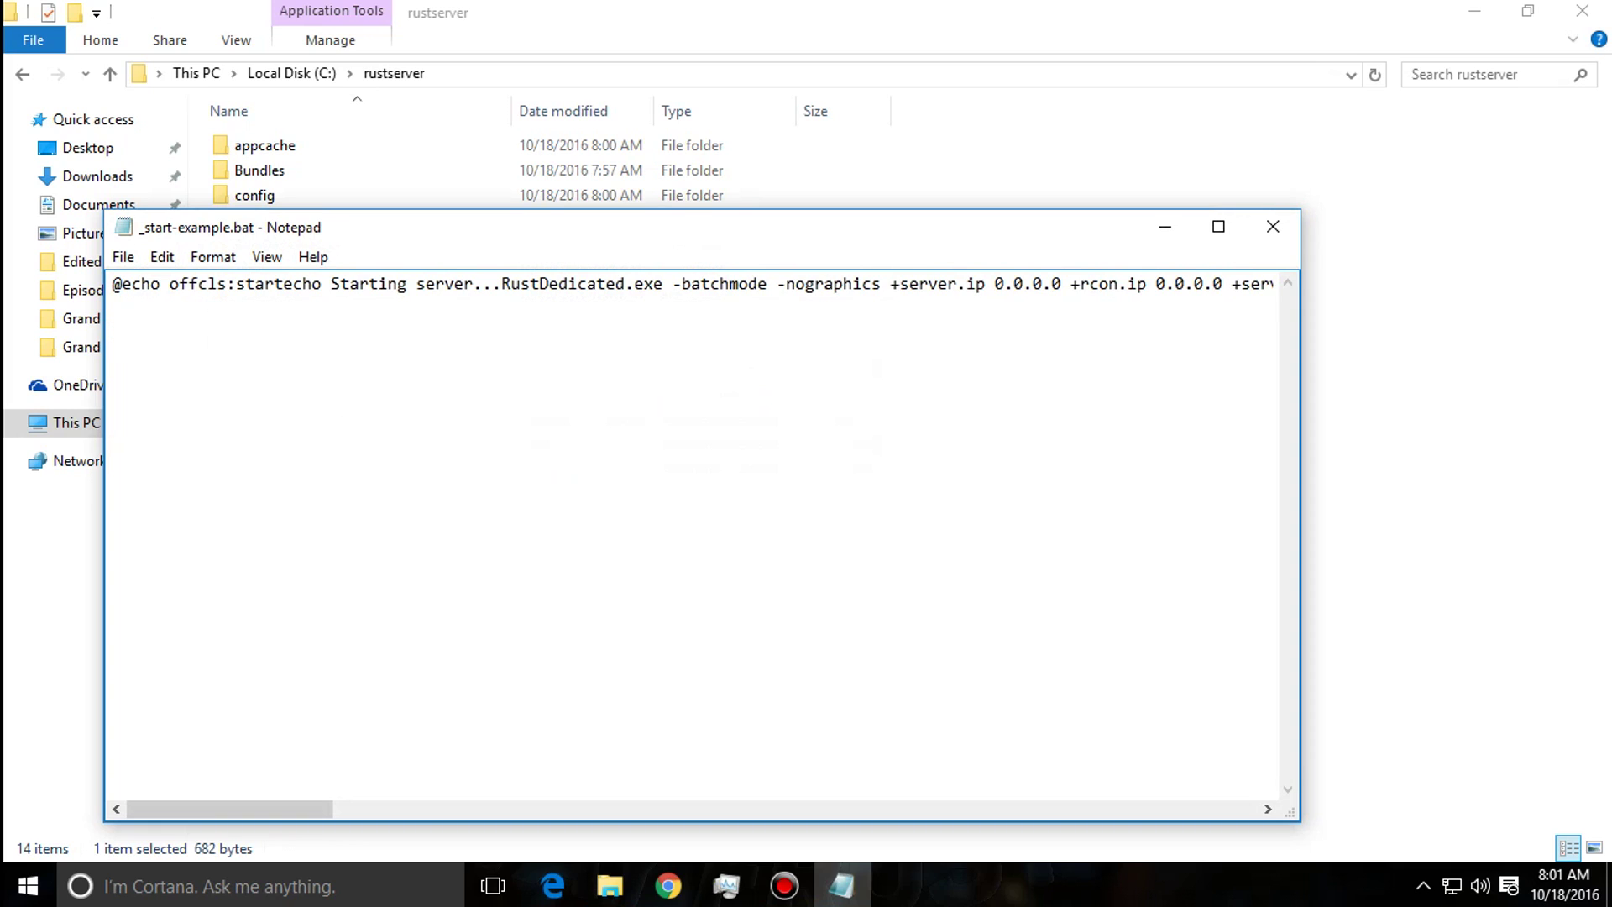
drag(229, 808, 283, 808)
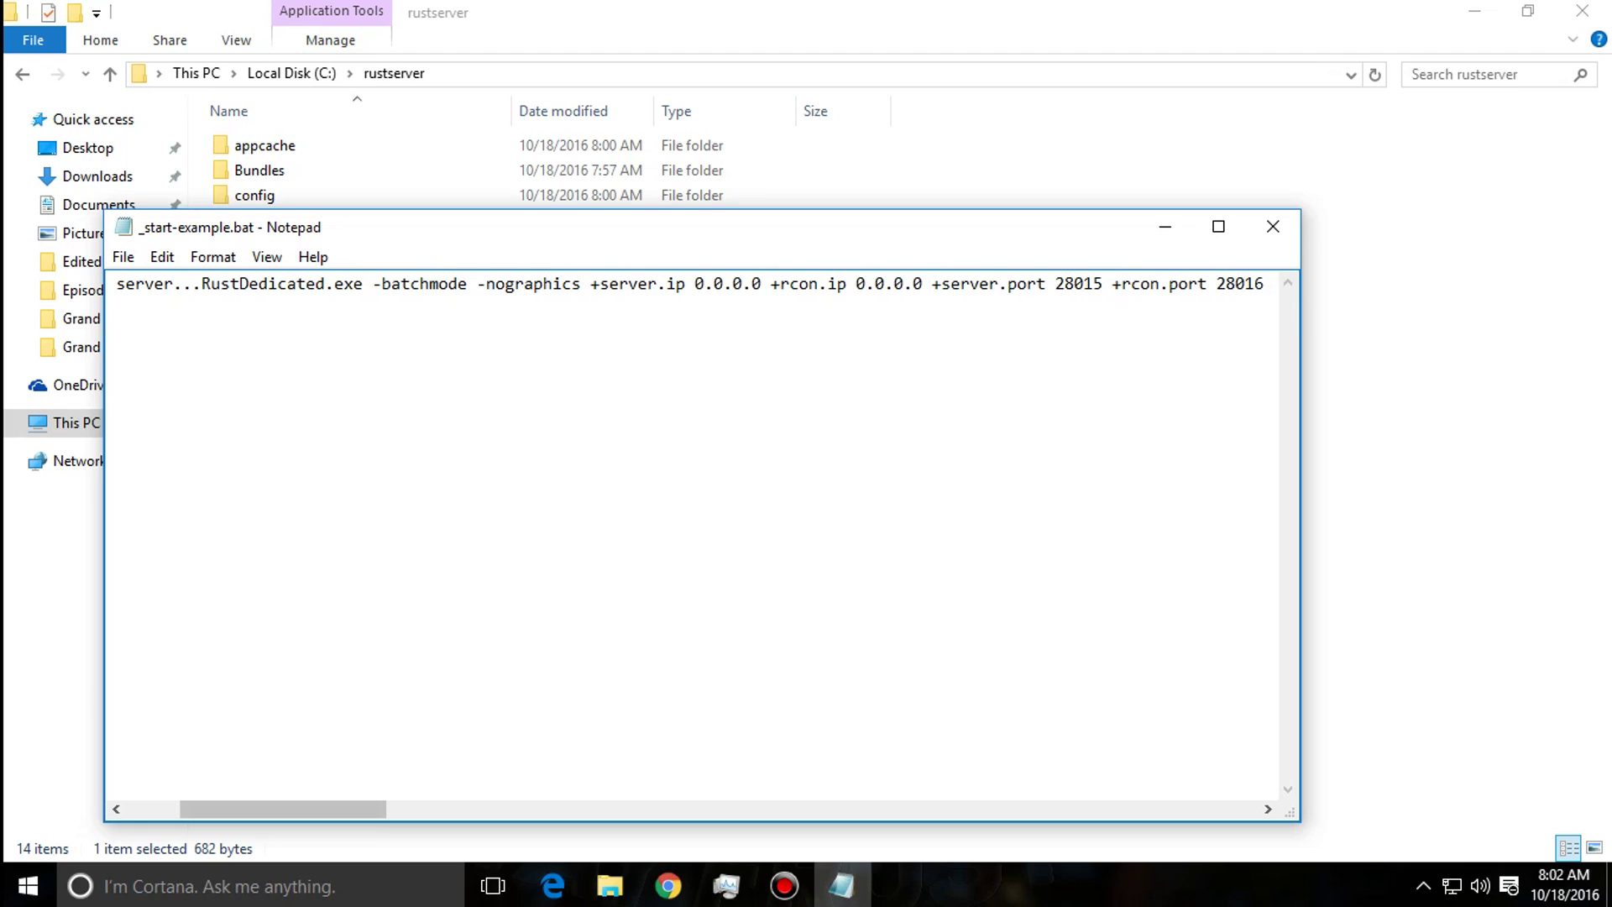
drag(580, 284, 931, 284)
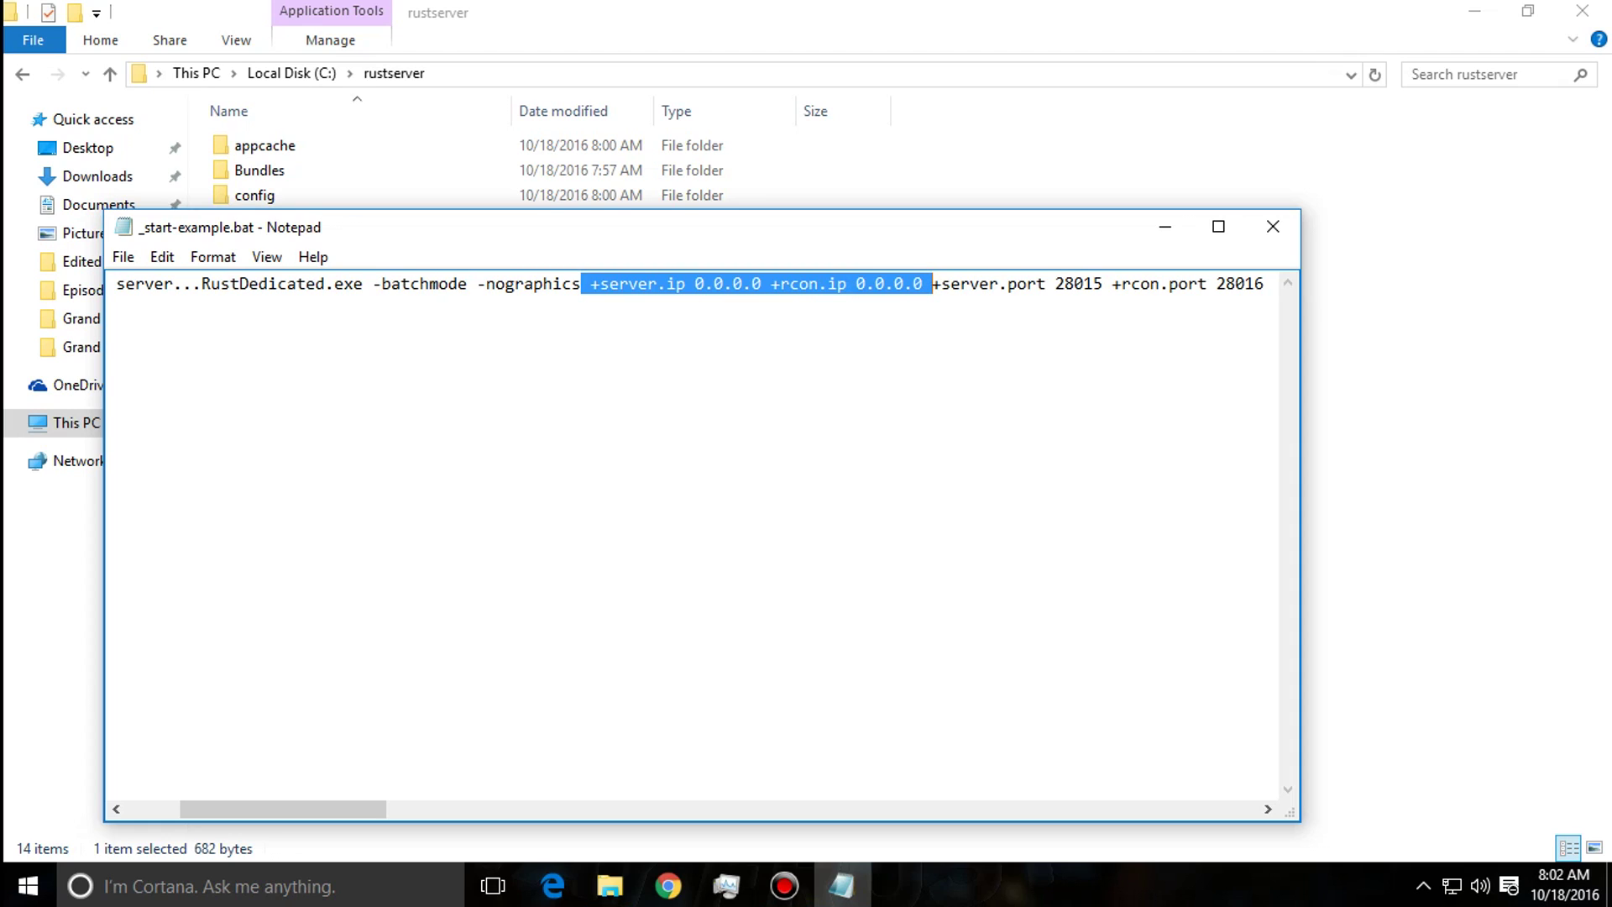
click(1065, 284)
drag(1045, 283, 1102, 284)
click(1102, 284)
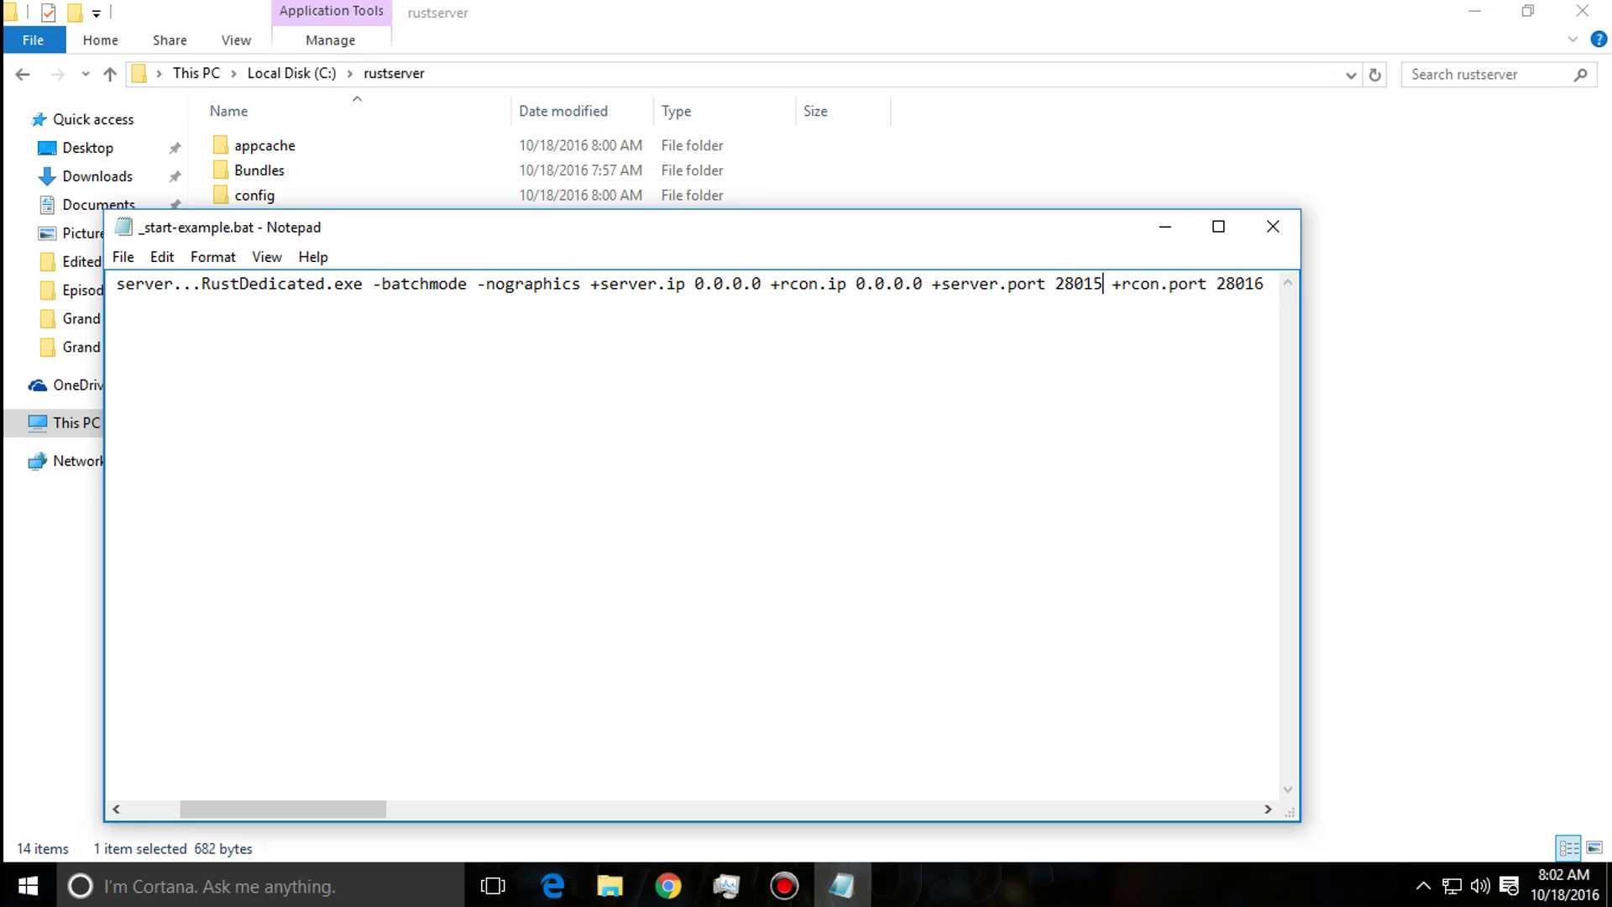
click(117, 304)
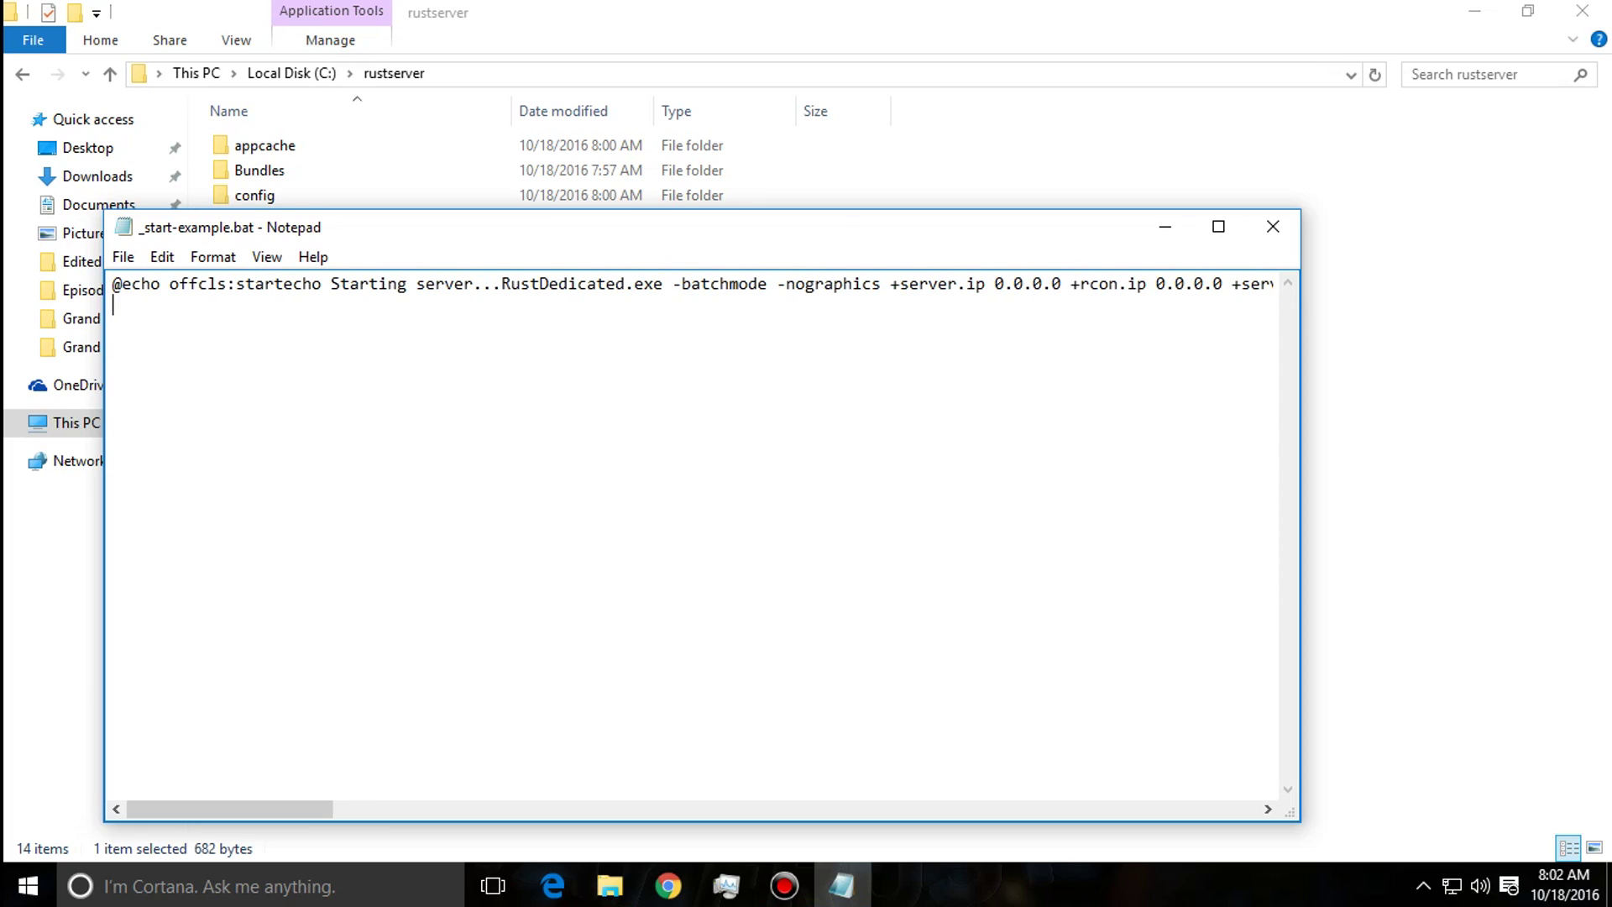
drag(229, 809, 347, 809)
Highlight server port 28015 and RCON port 28016 on the launch line, then bring up Windows search.
drag(898, 283, 849, 284)
click(848, 284)
click(728, 283)
double_click(709, 284)
click(686, 283)
drag(896, 283, 678, 283)
drag(883, 229, 1035, 88)
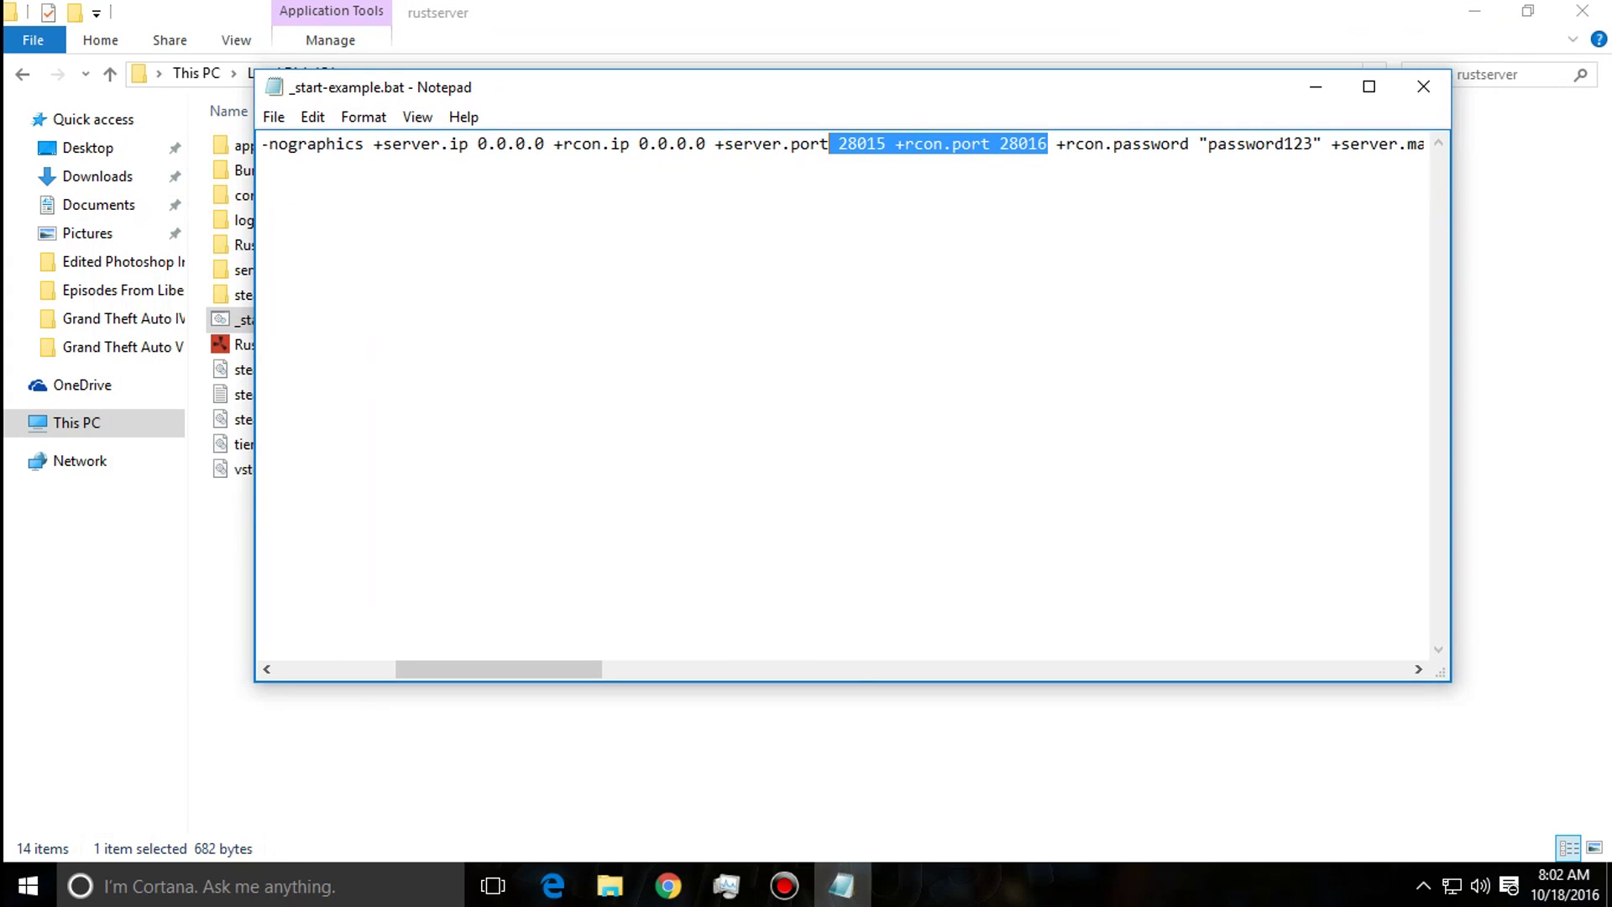
click(210, 885)
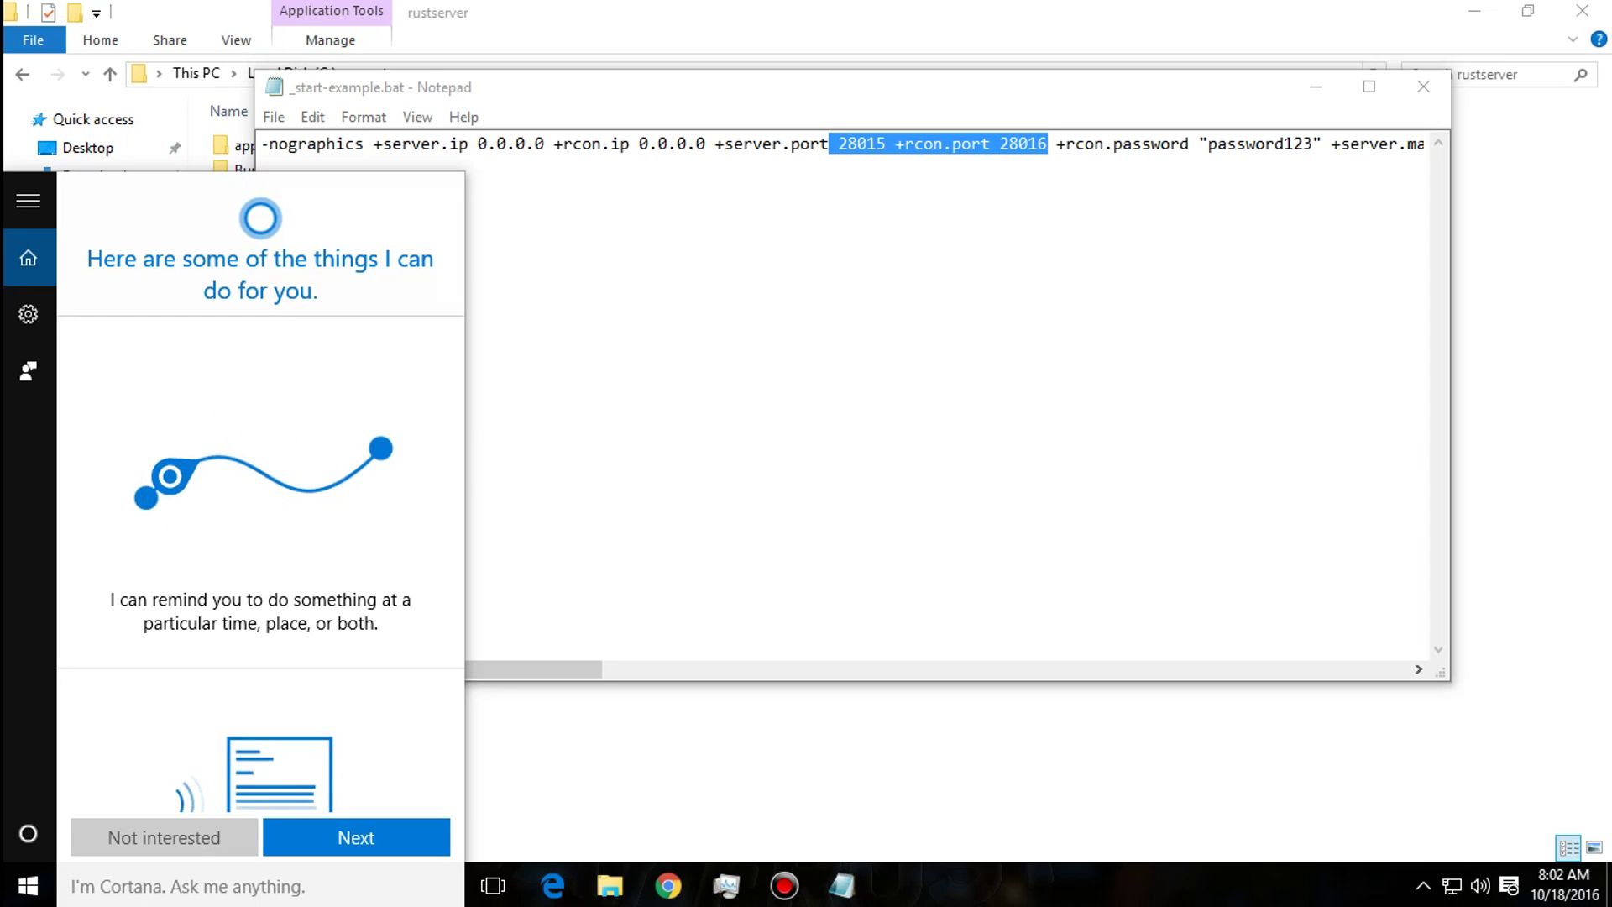
Run ipconfig in Command Prompt, showing IPv4 192.168.1.199 and gateway 192.168.1.1, and minimise other windows.
text(c,d)
key(BackSpace)
key(BackSpace)
text(md)
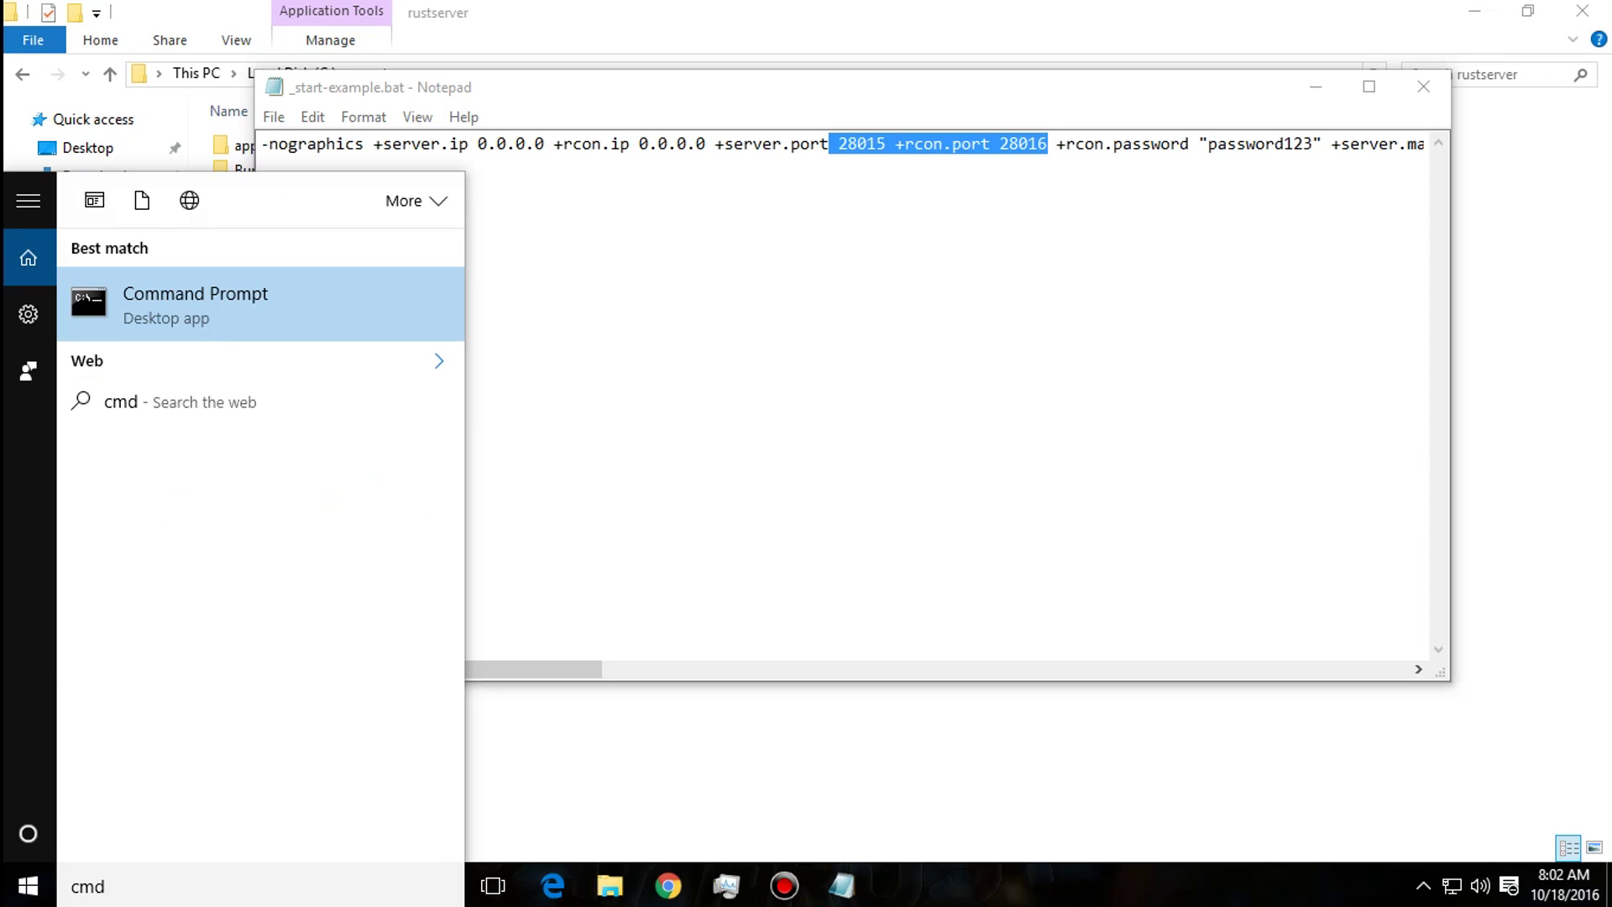
key(Return)
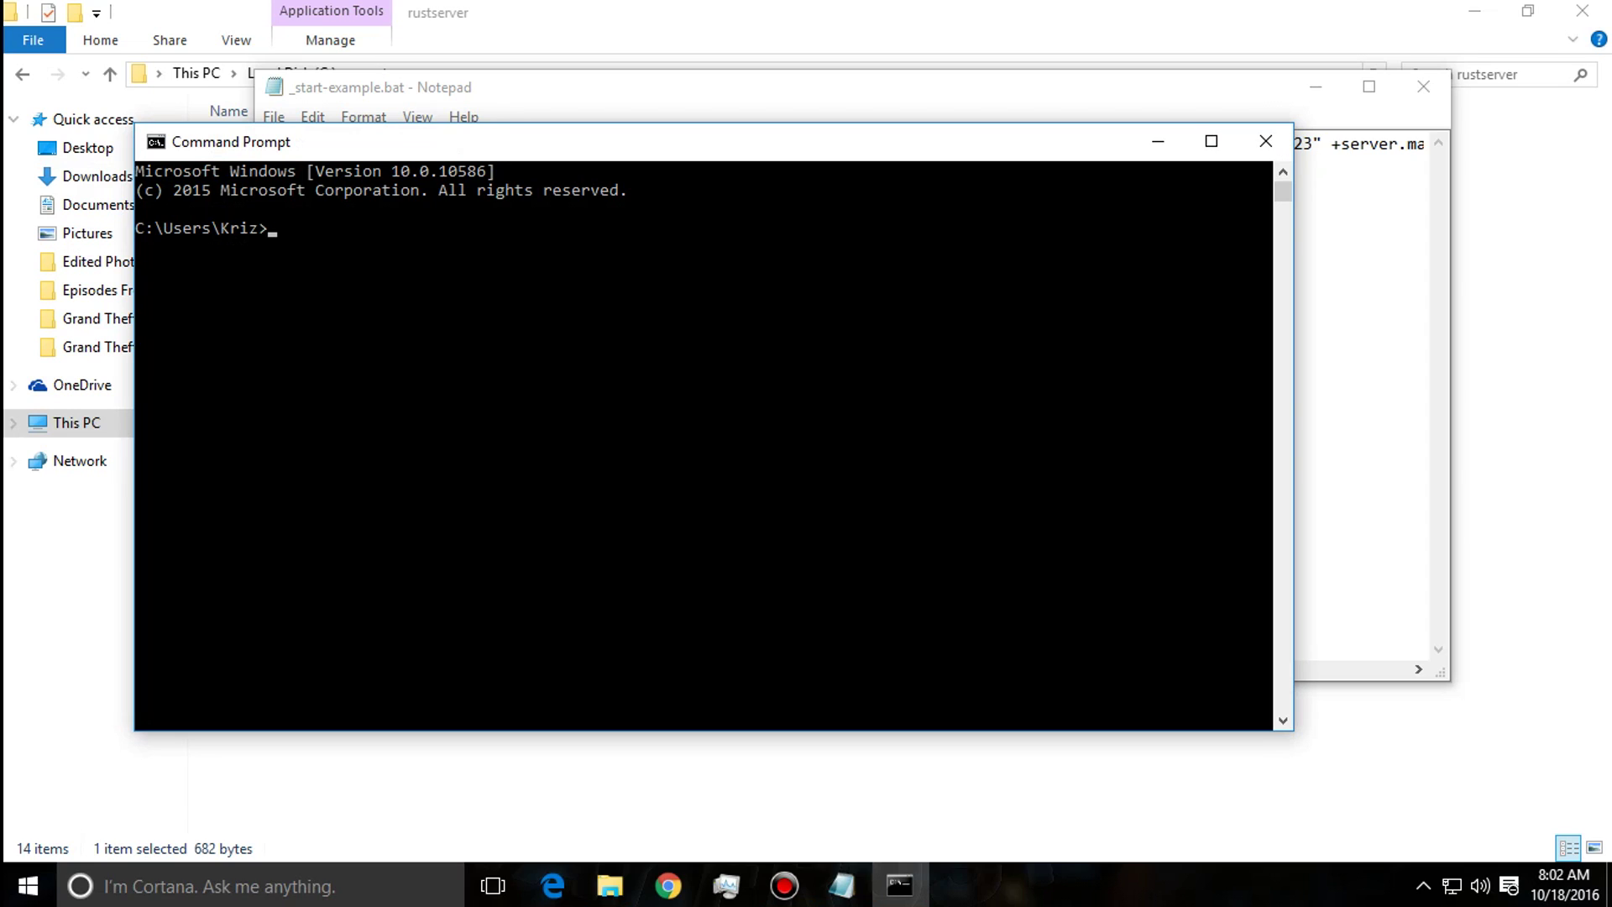
text(ipconfig)
key(Return)
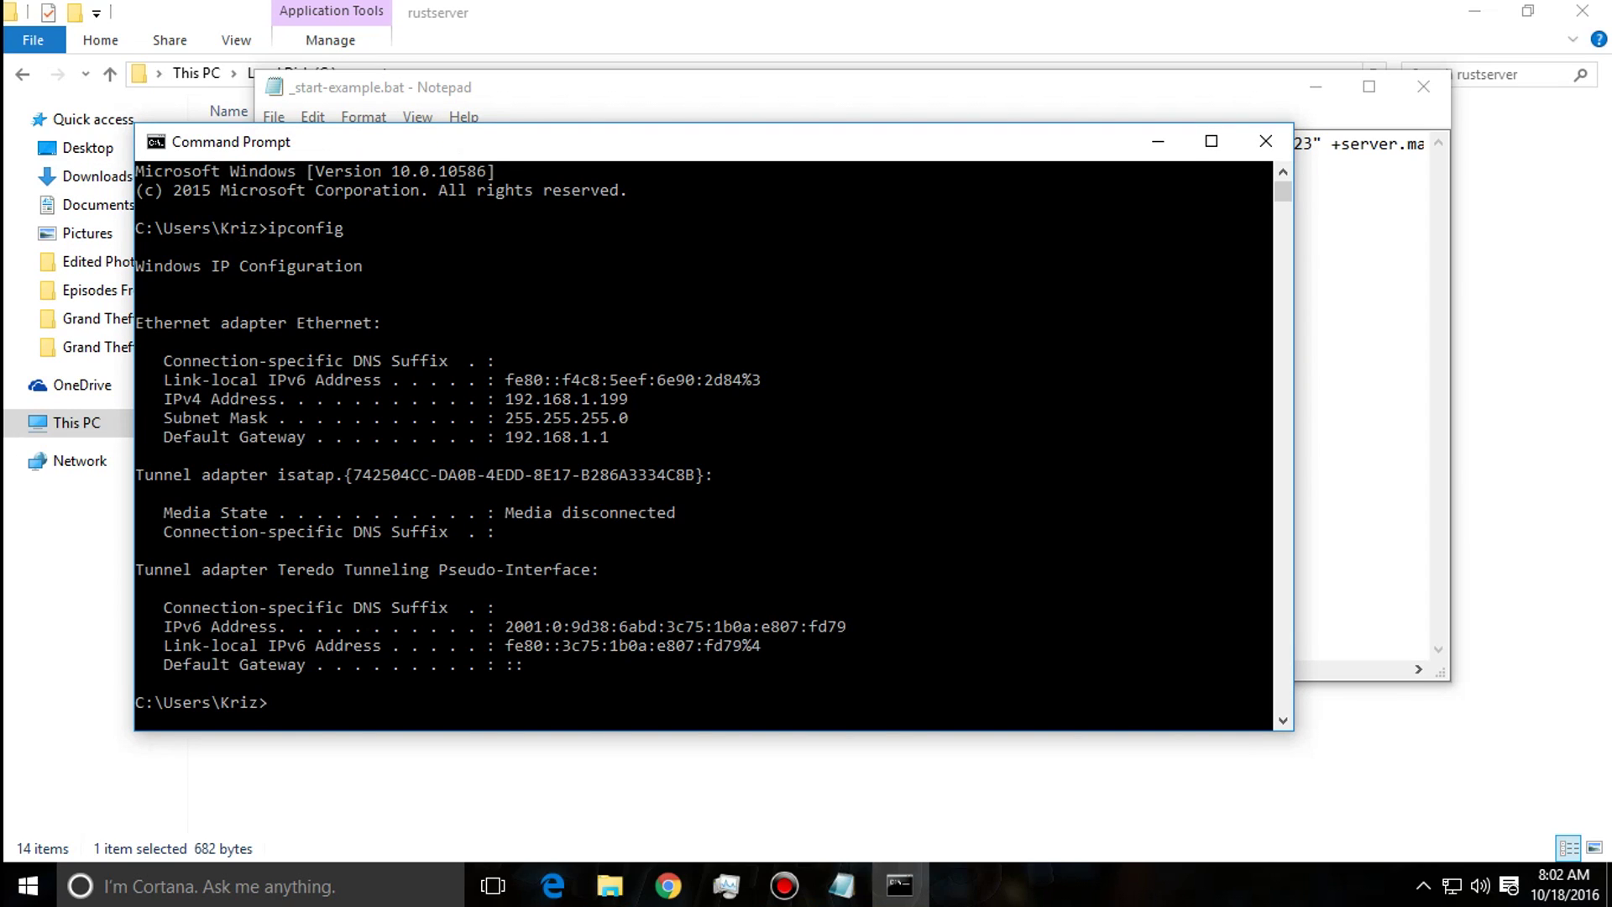
drag(552, 153, 517, 87)
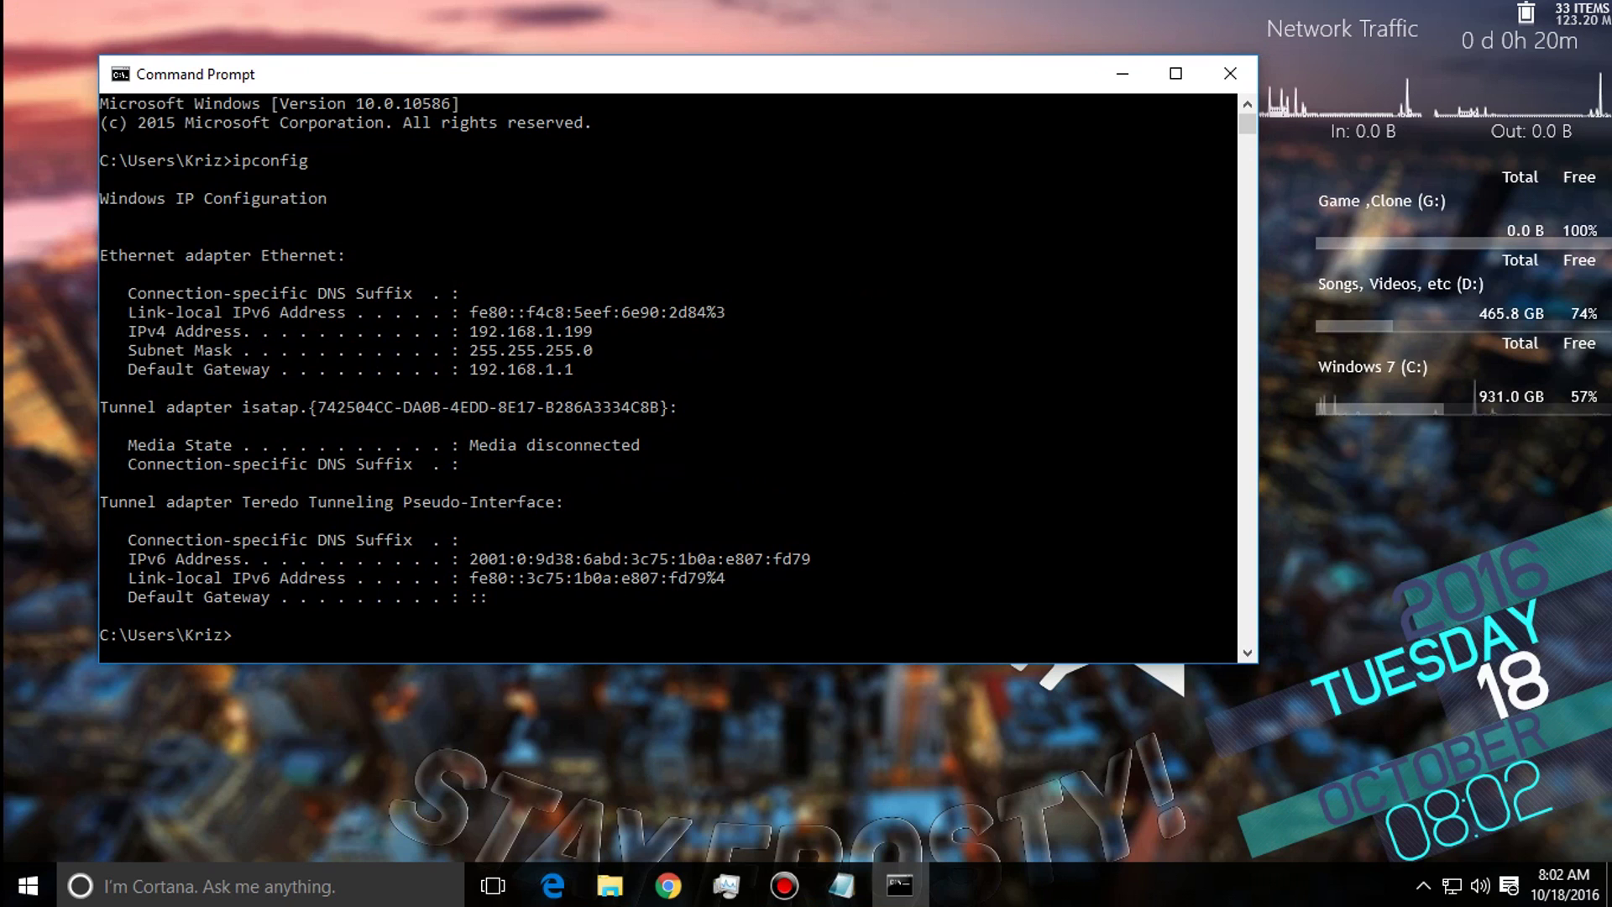
mouse_move(722, 77)
mouse_down()
mouse_move(697, 72)
mouse_move(676, 28)
mouse_move(741, 66)
mouse_up()
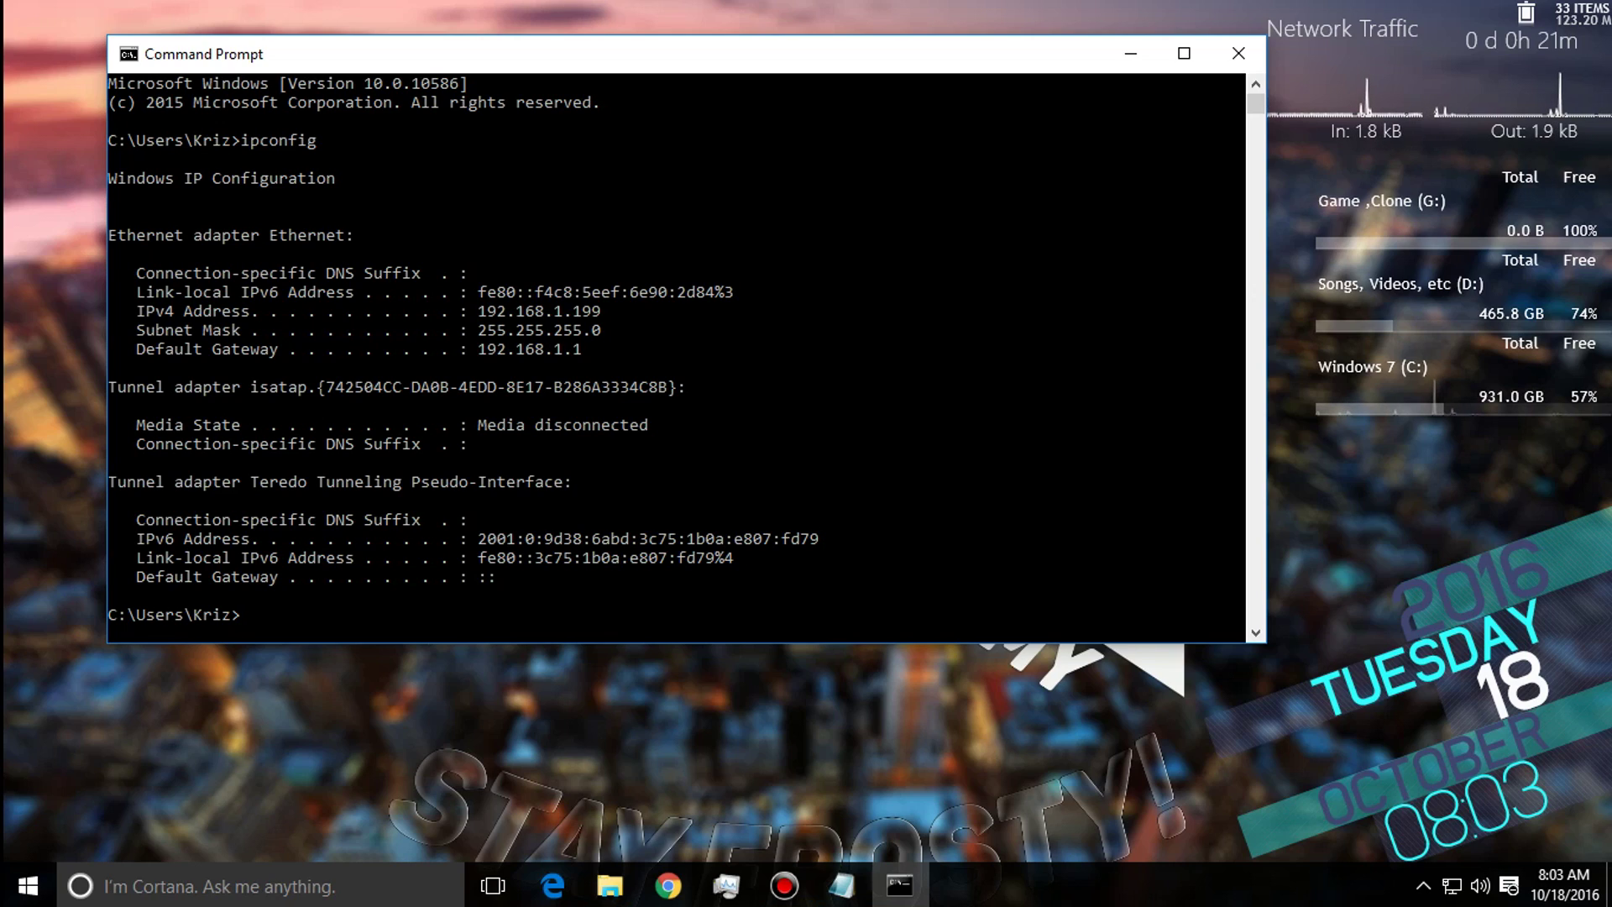
Launch Chrome and go to the router admin page at 192.168.1.1.
key(super+3)
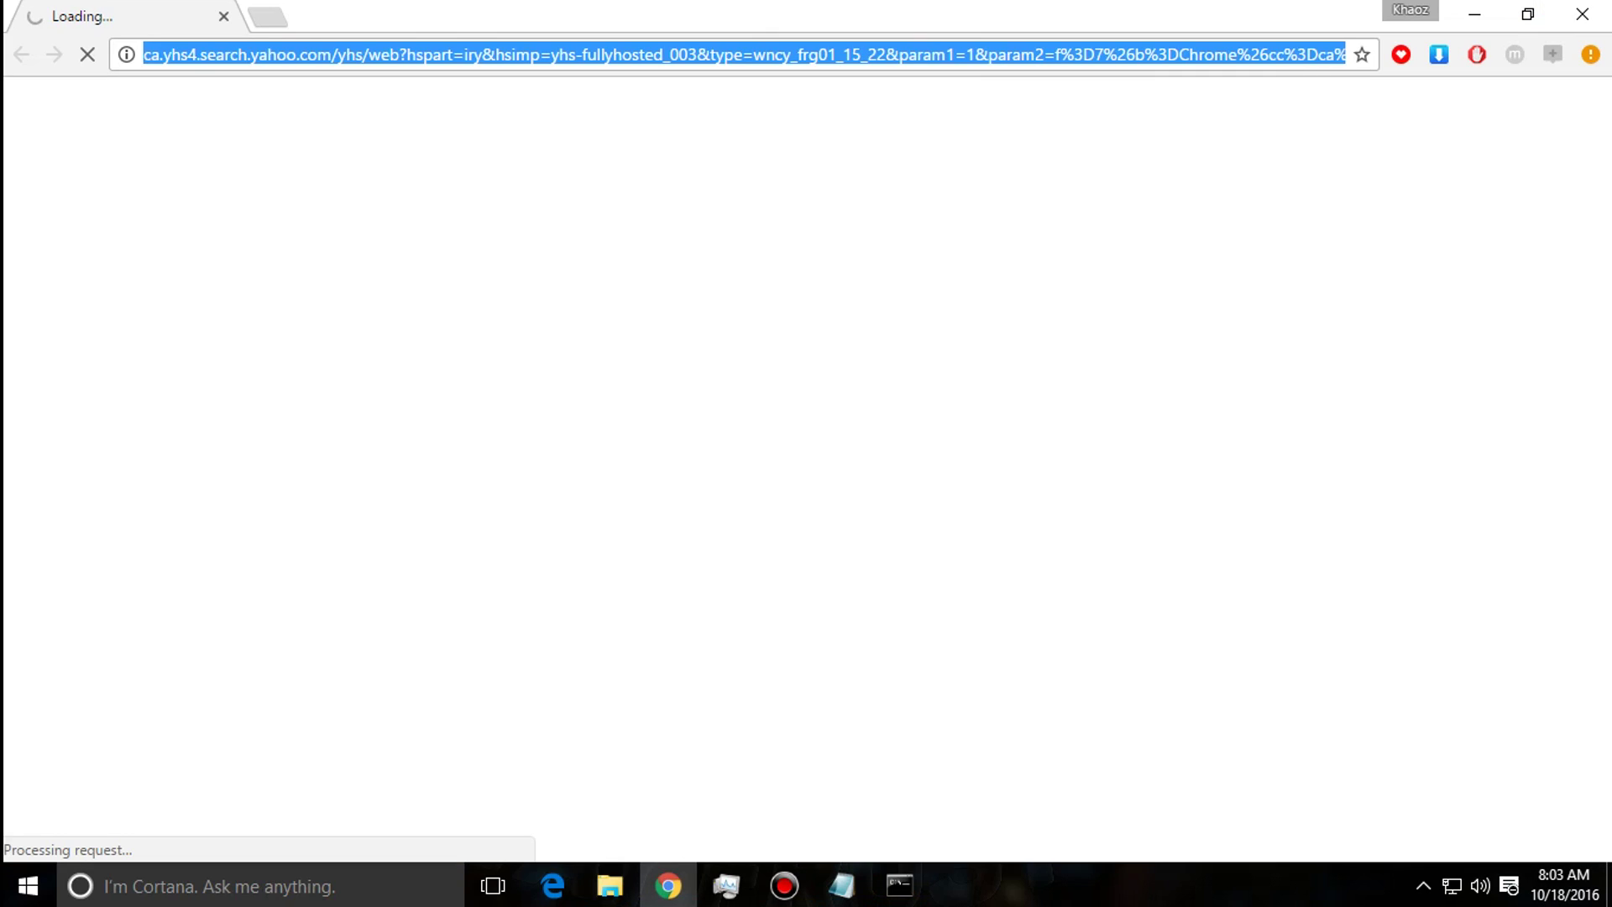
text(google.com)
key(Return)
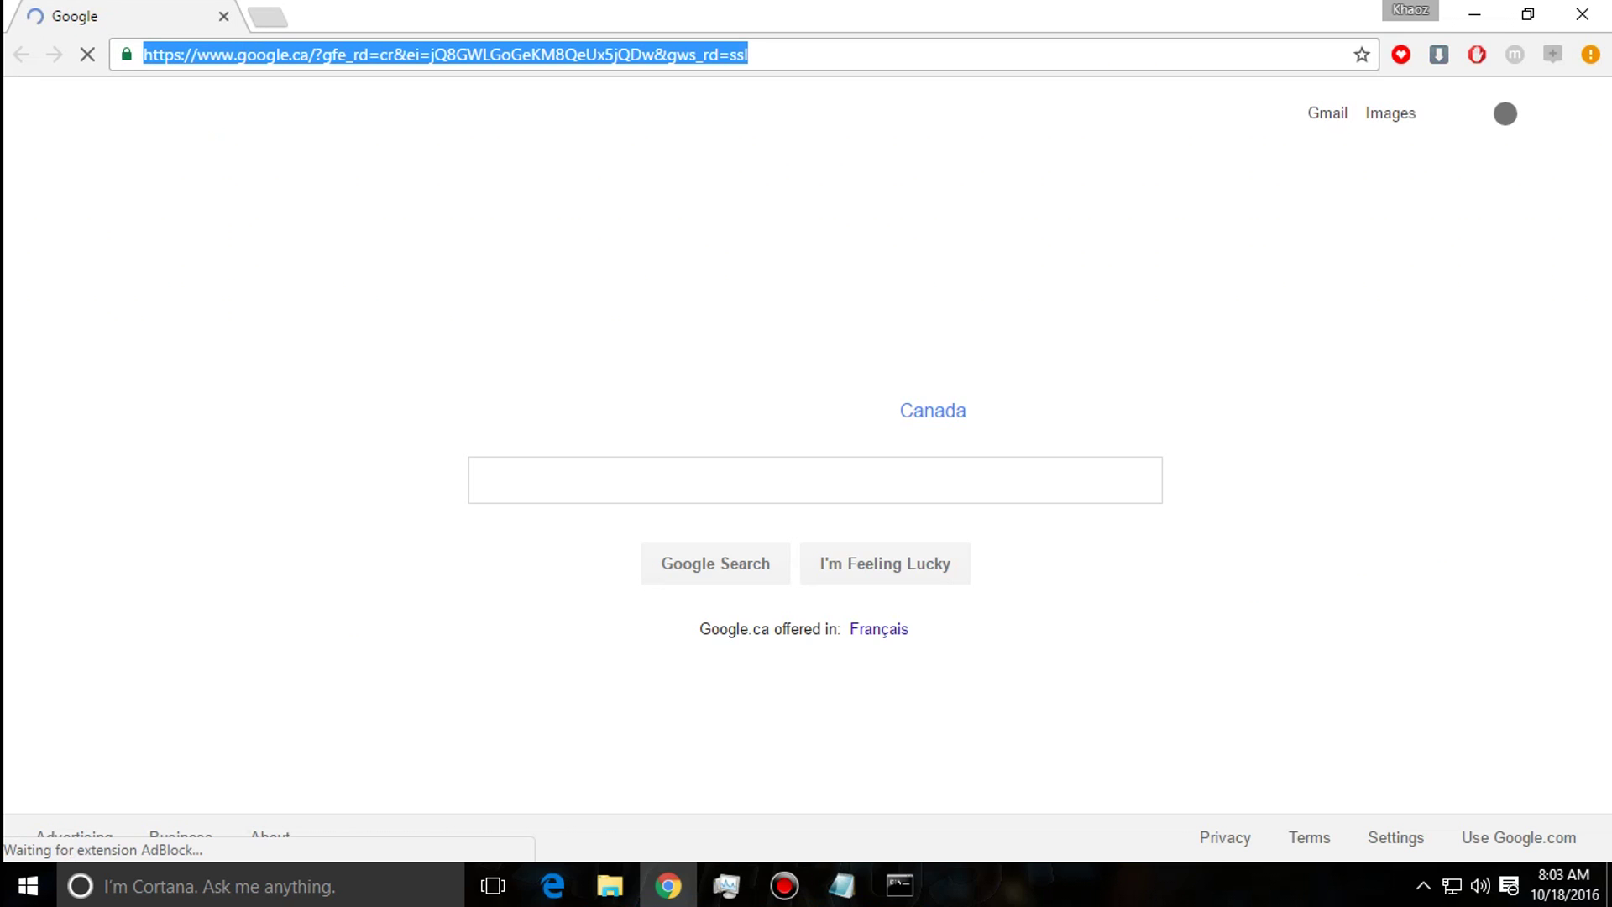
click(436, 55)
drag(748, 55, 142, 55)
click(748, 55)
drag(748, 55, 143, 55)
key(BackSpace)
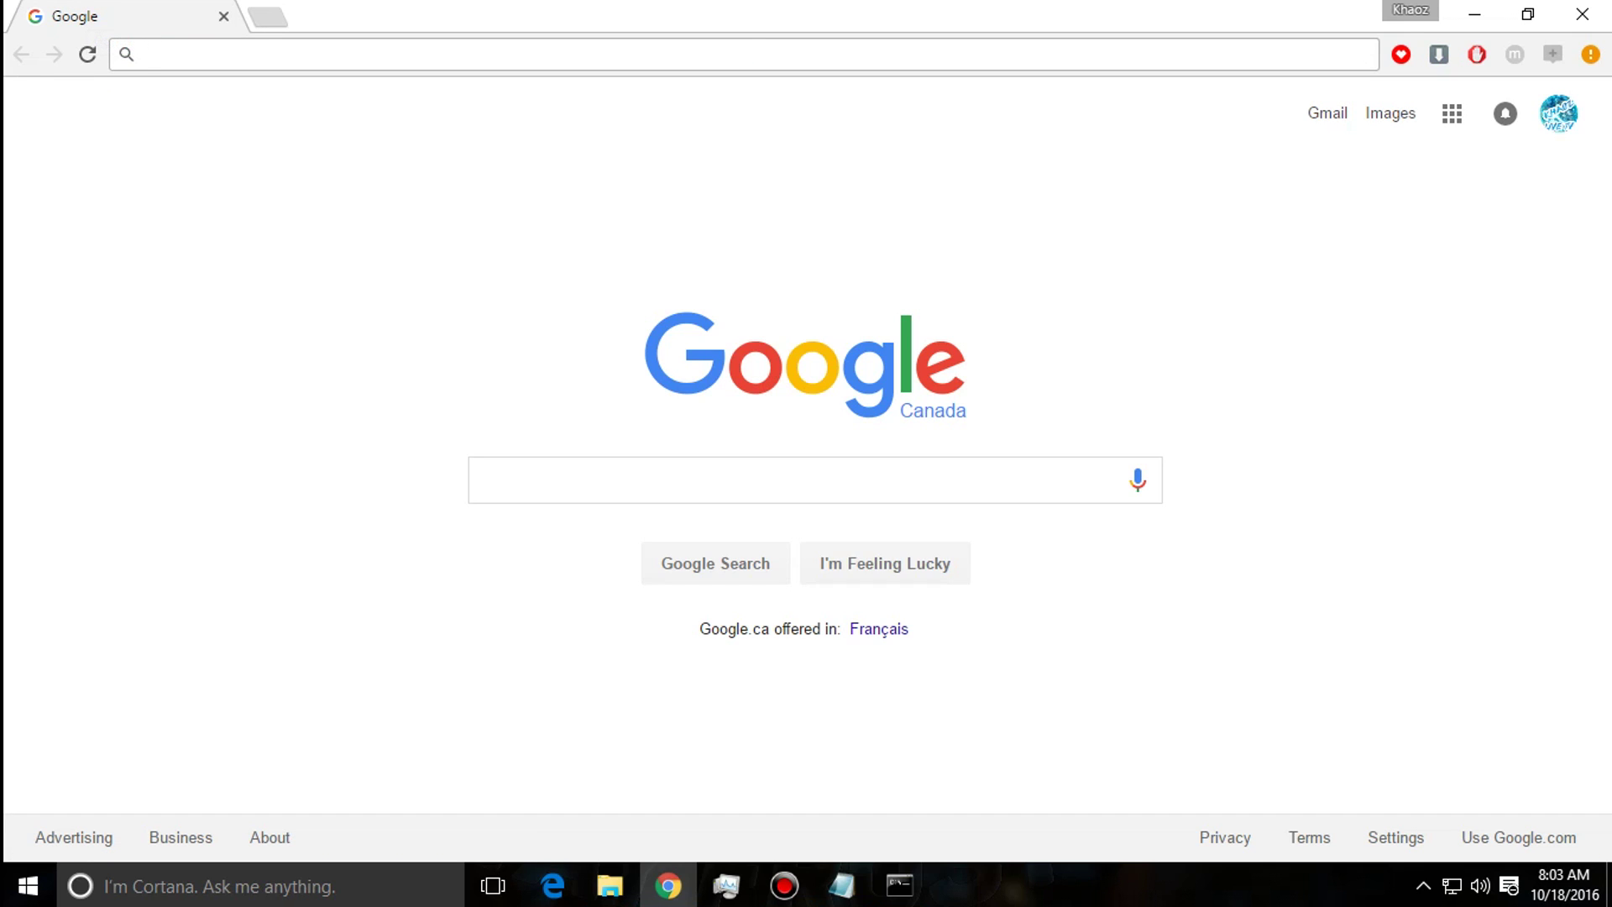
text(192.15)
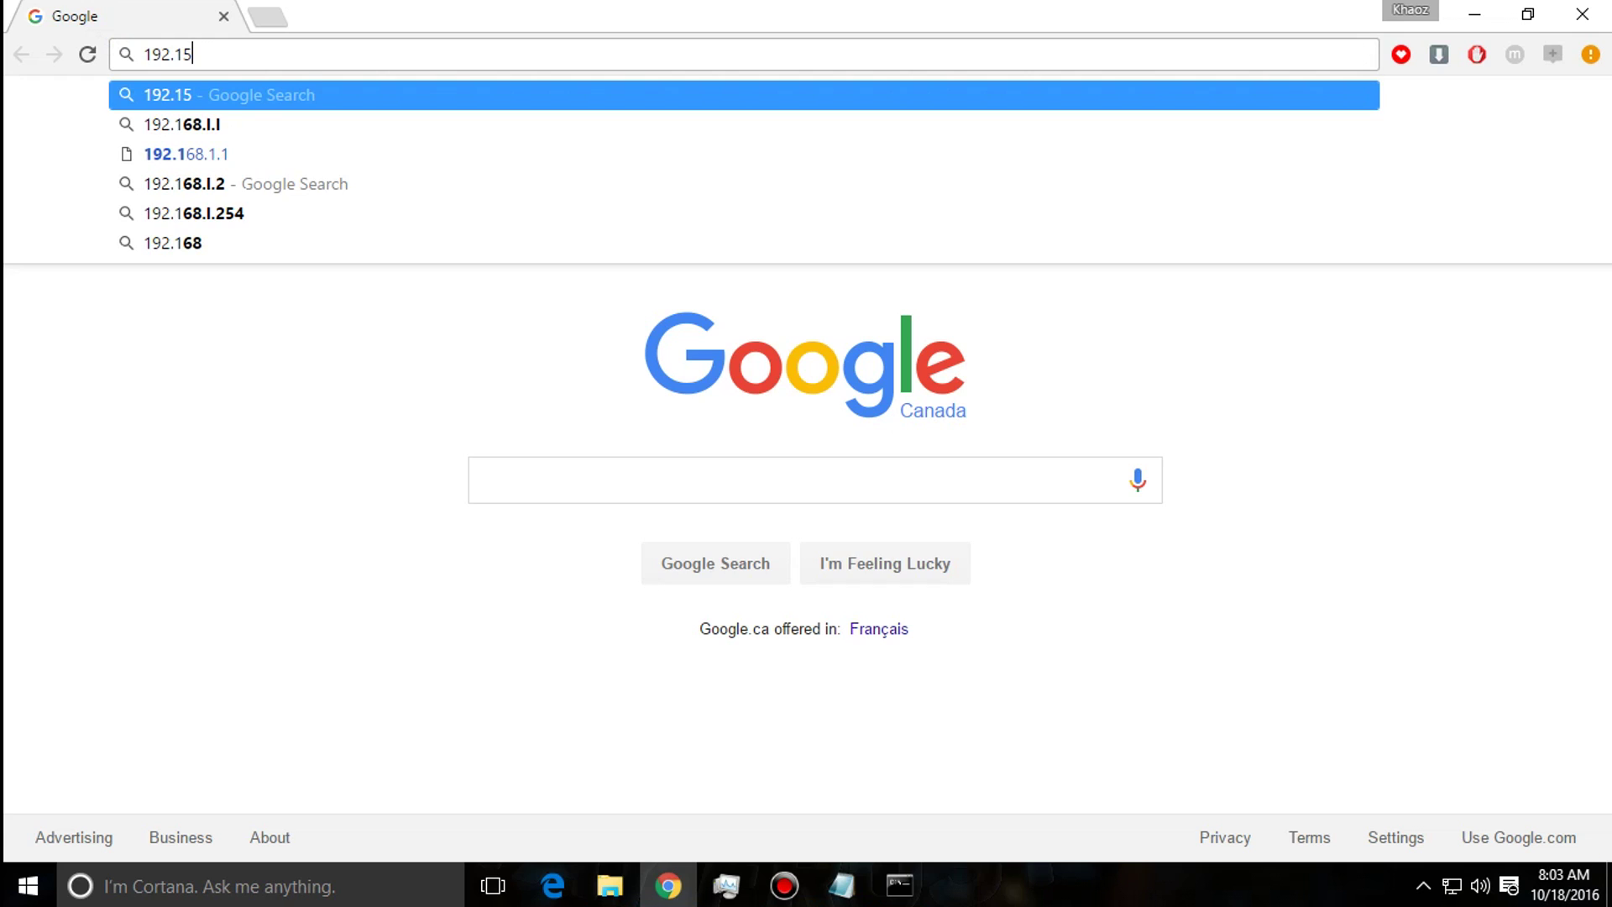
key(BackSpace)
text(6)
key(Return)
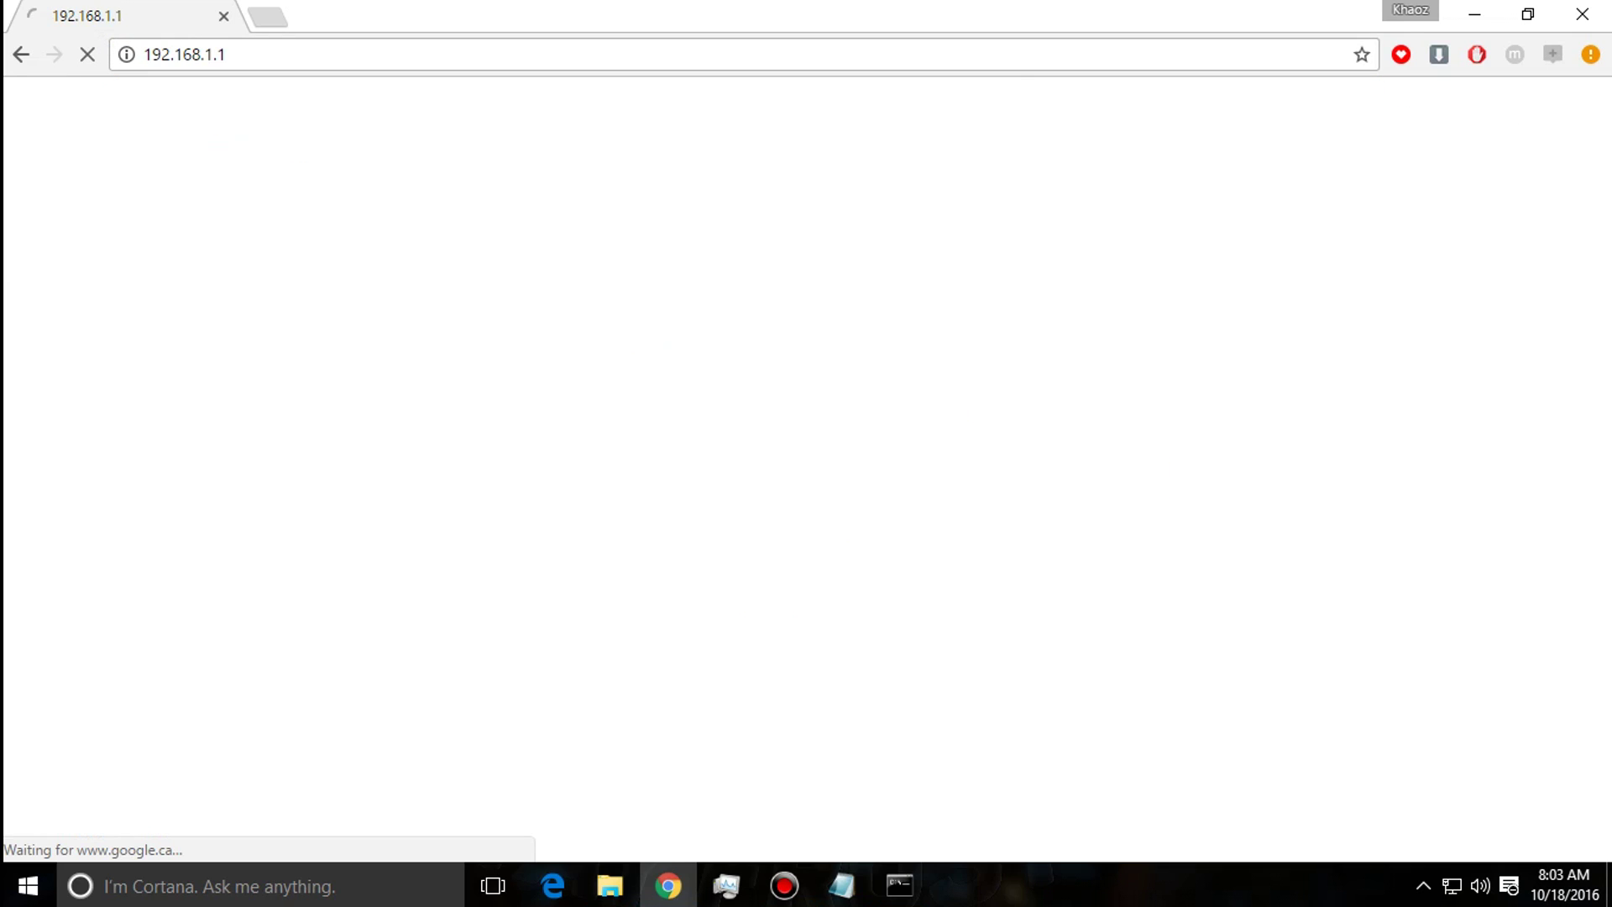
Sign in to the router with the admin username and the router password.
text(admin)
key(Tab)
text(*********)
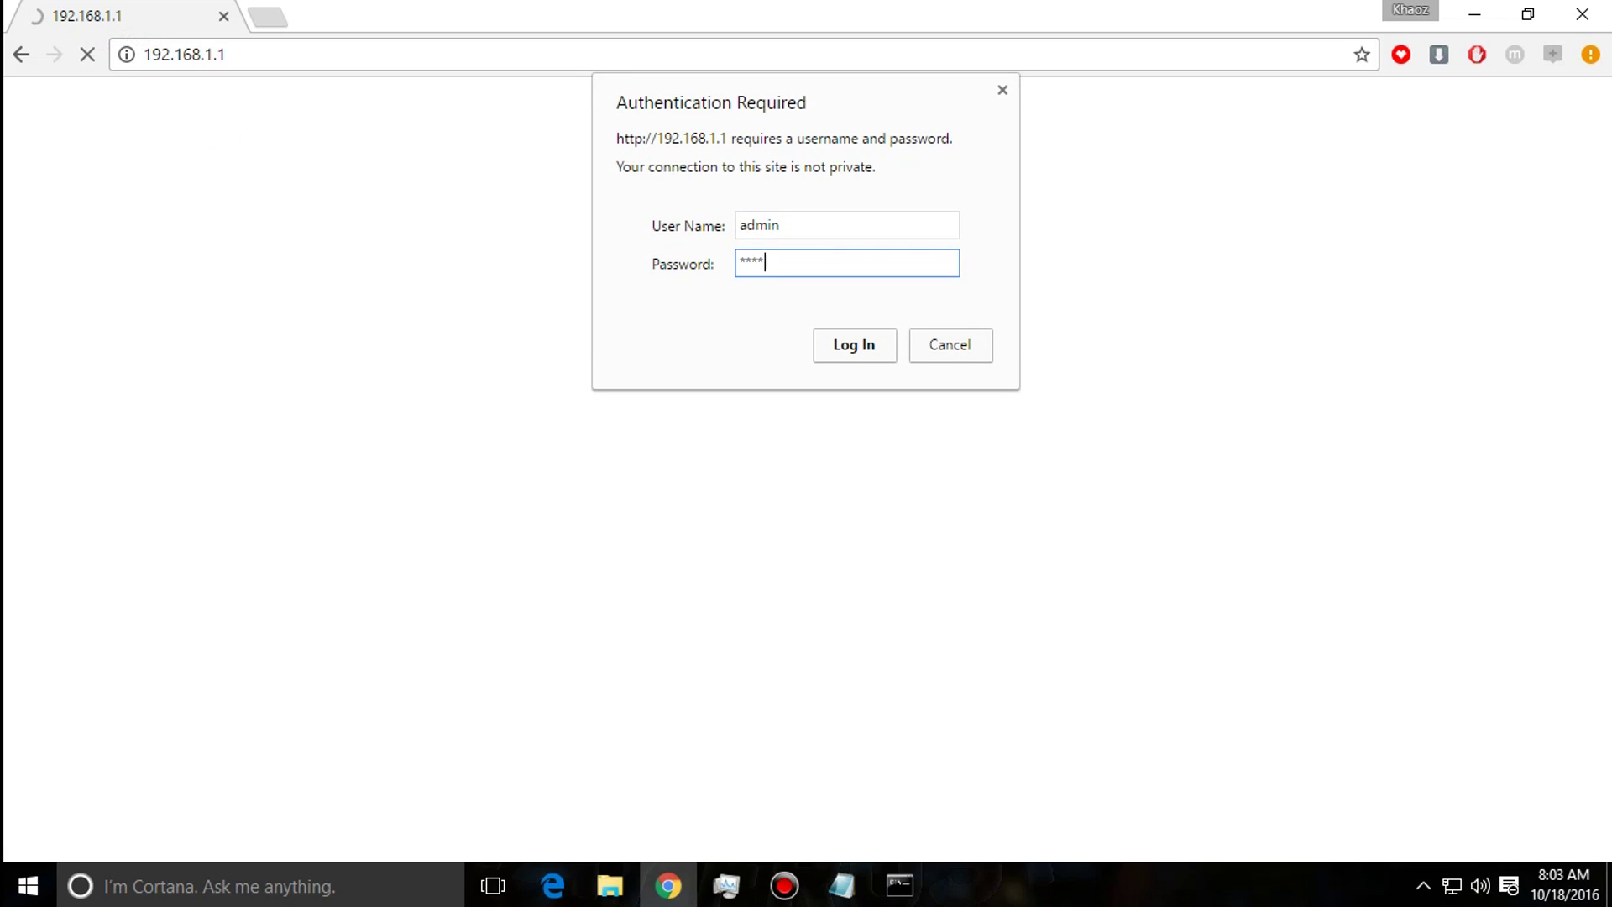
key(BackSpace)
key(BackSpace)
key(BackSpace)
key(BackSpace)
key(BackSpace)
key(BackSpace)
key(BackSpace)
key(BackSpace)
key(BackSpace)
text(*******)
key(Return)
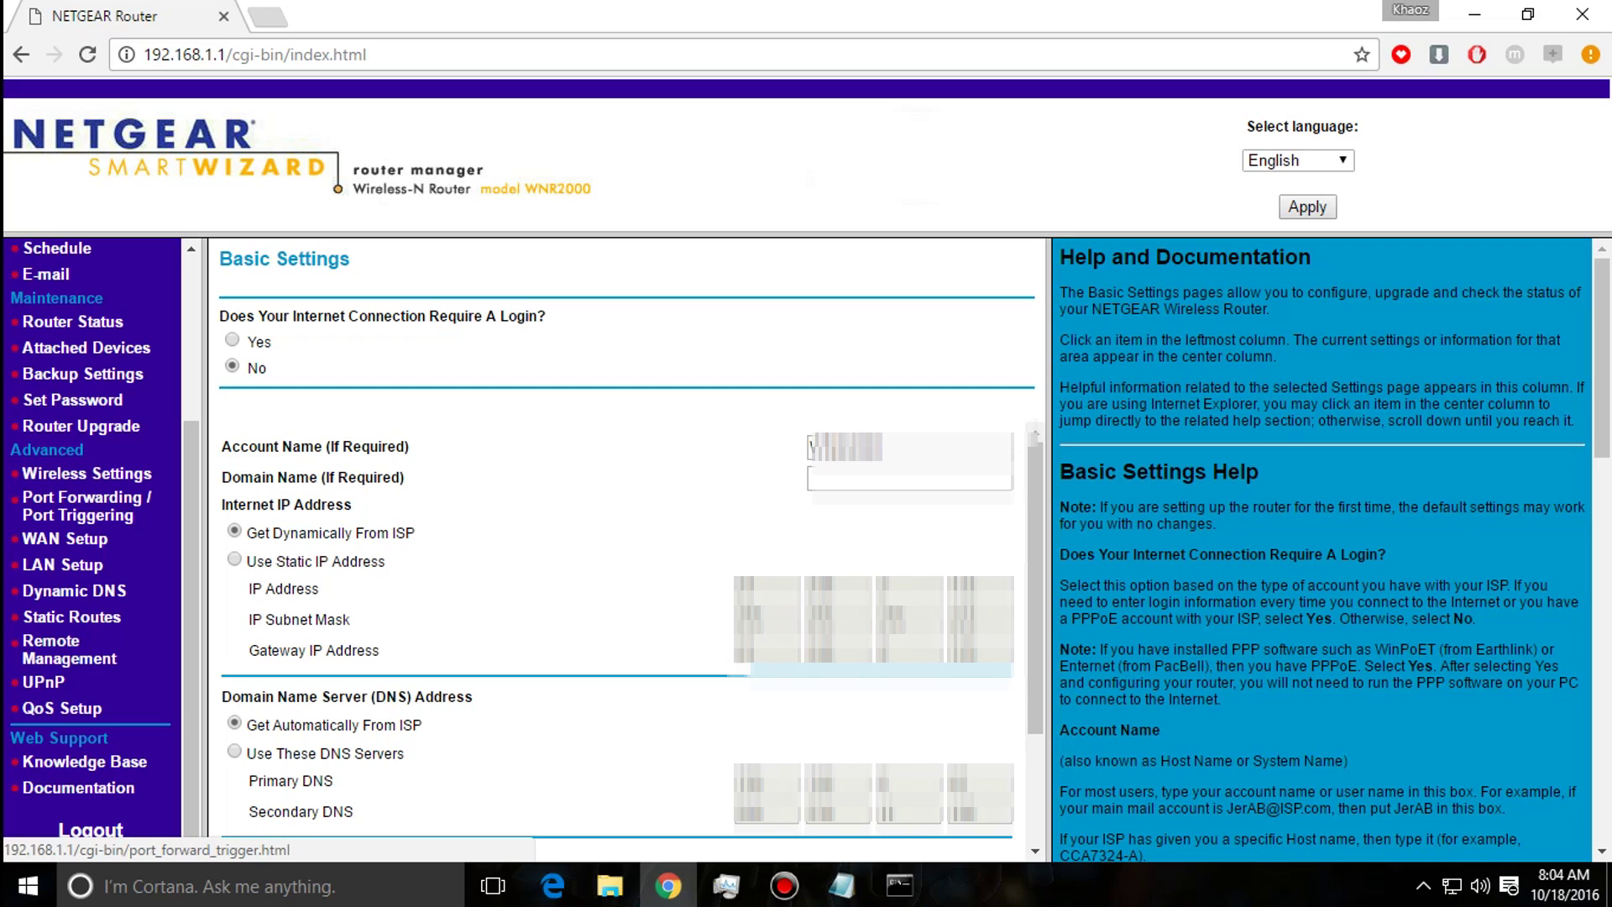
Open Advanced > Port Forwarding / Port Triggering, showing the Garrys Mod port 27015 rule.
click(87, 505)
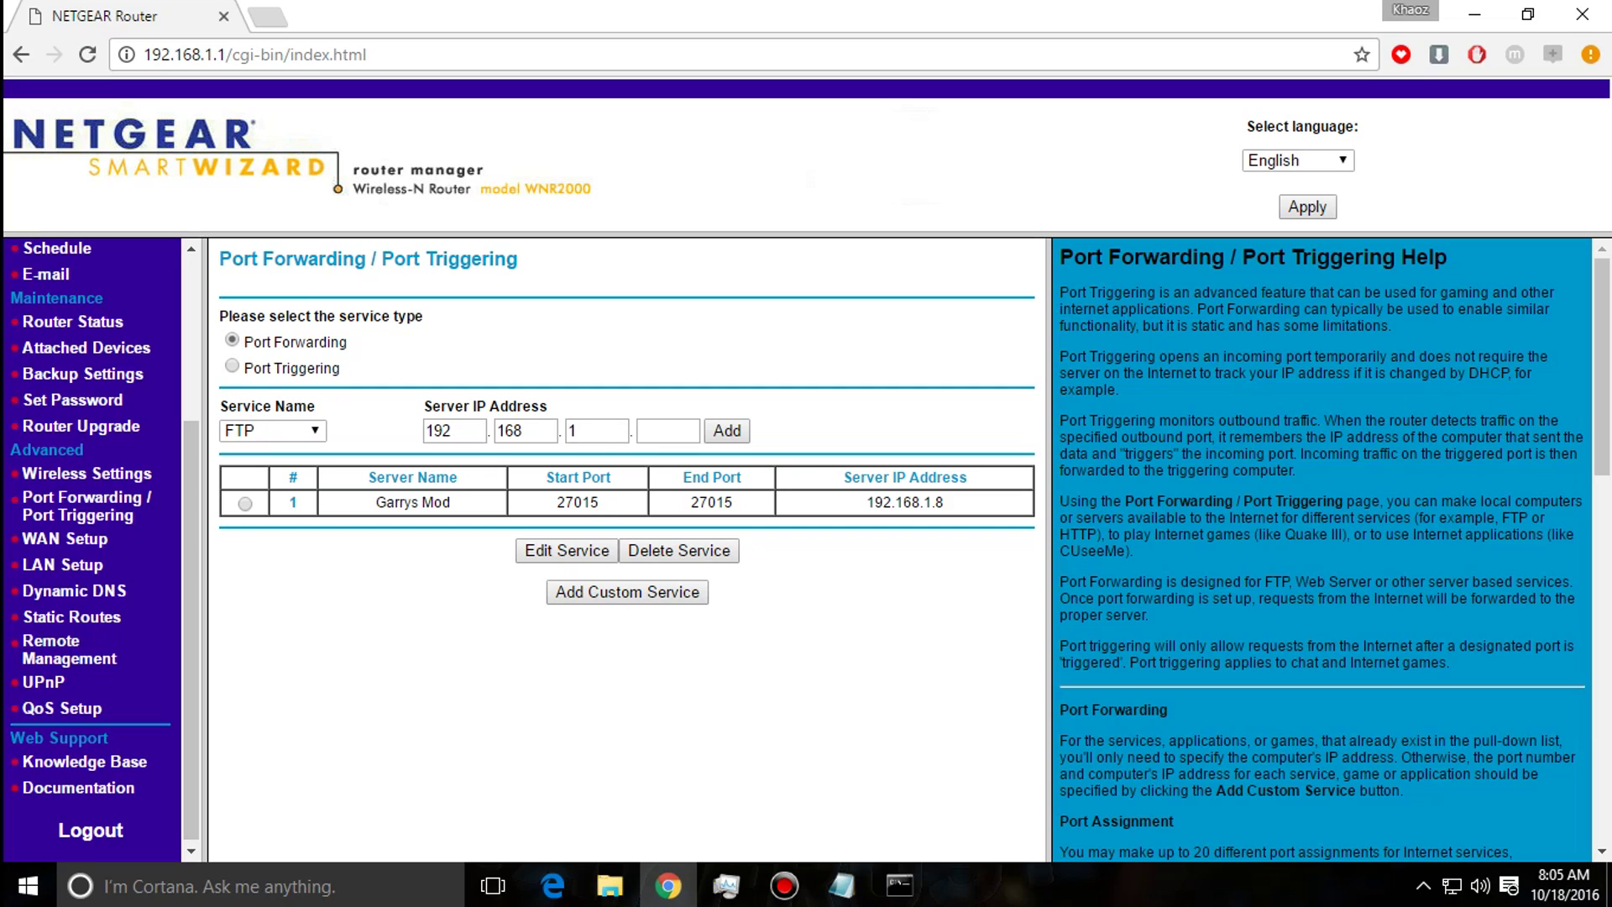
Remove the Garrys Mod 27015 forwarding entry, check the PC's IP, and start a custom service.
click(678, 550)
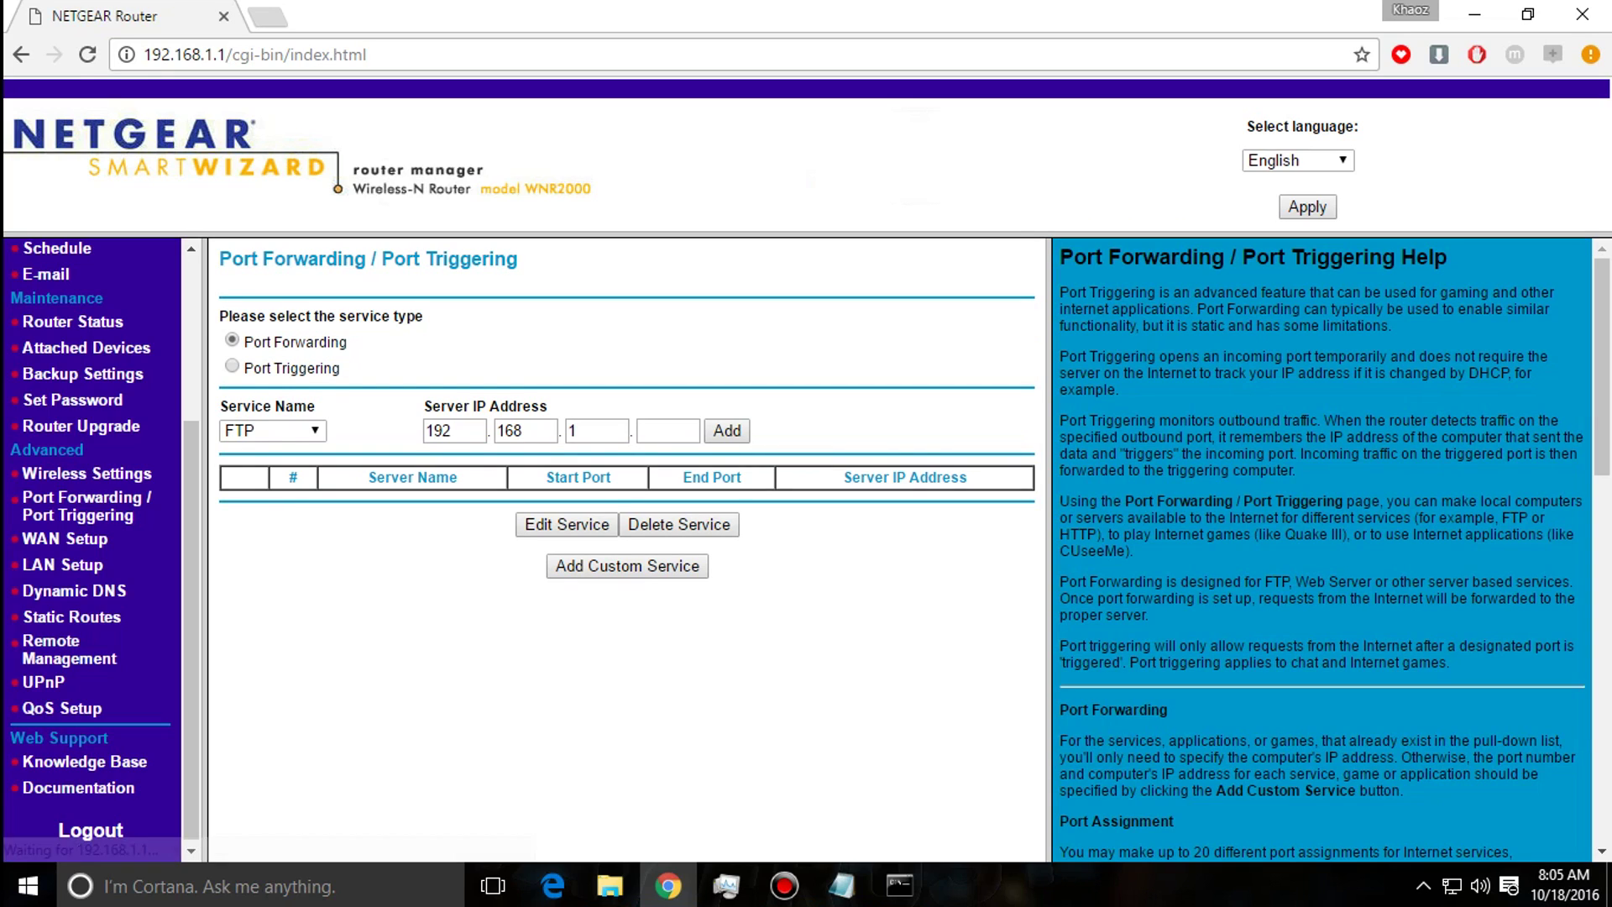
key(Tab)
key(Tab)
key(Tab)
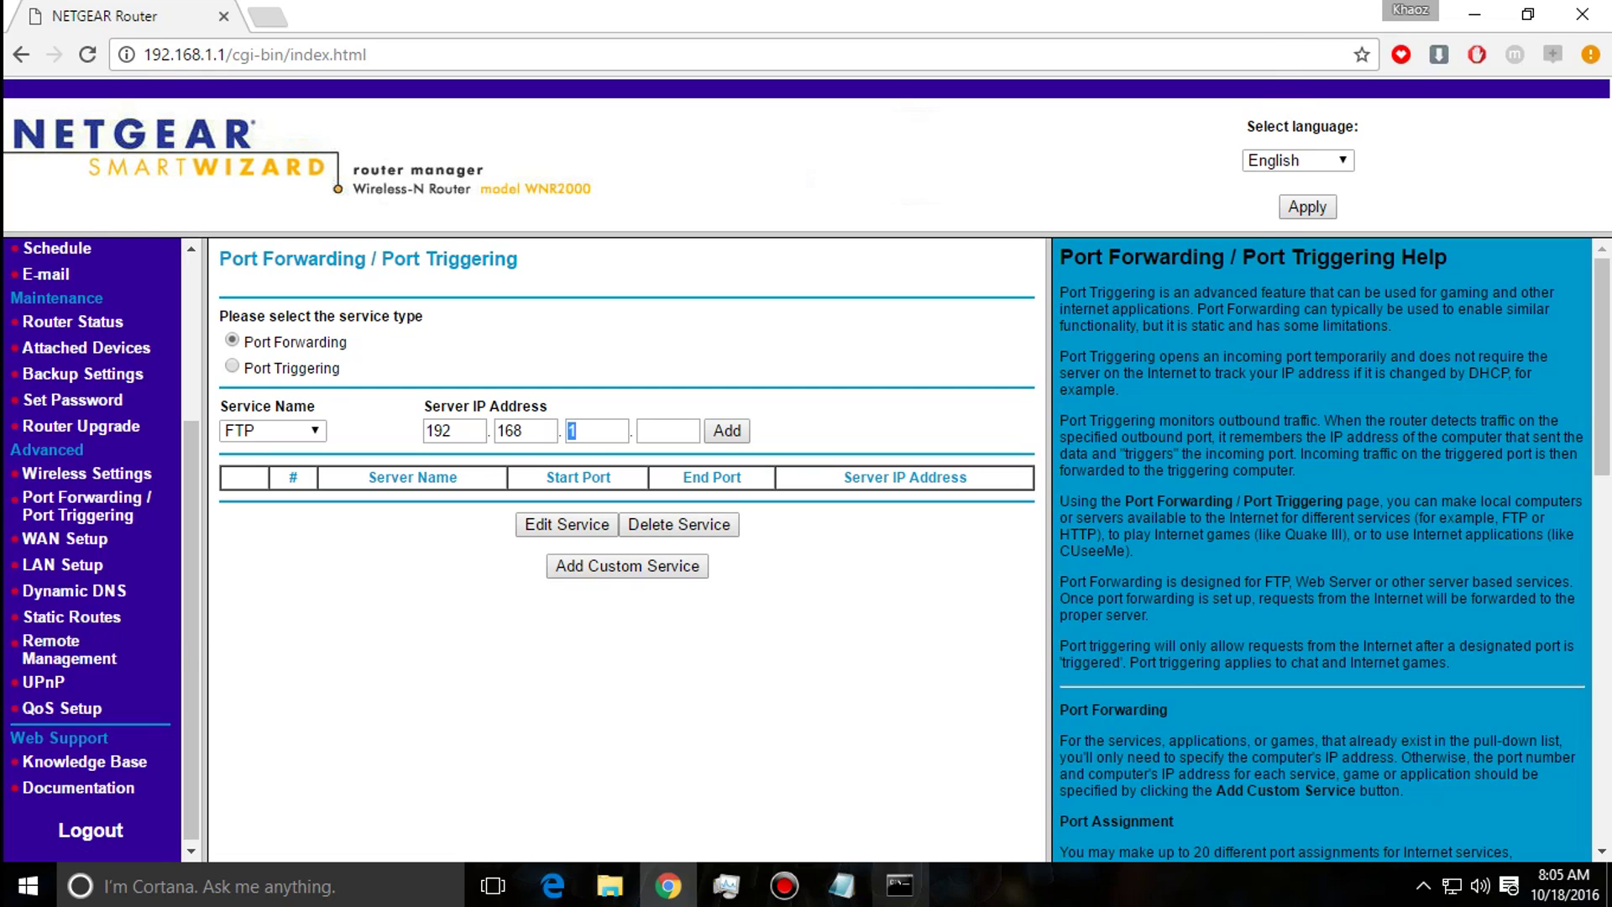
click(899, 885)
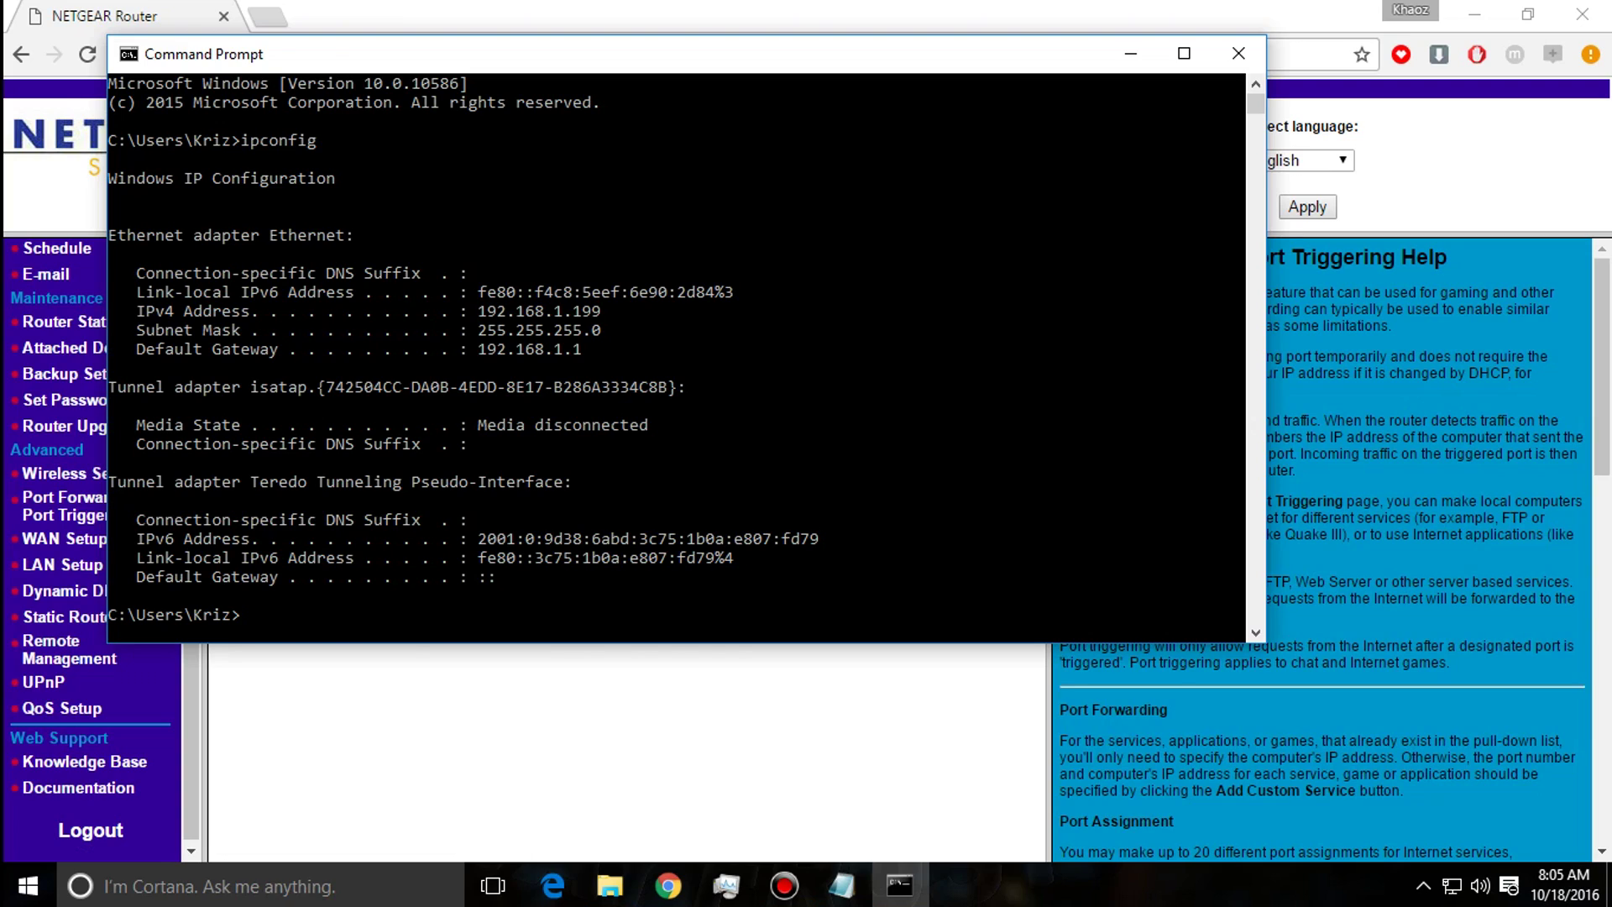
key(alt+Tab)
double_click(668, 430)
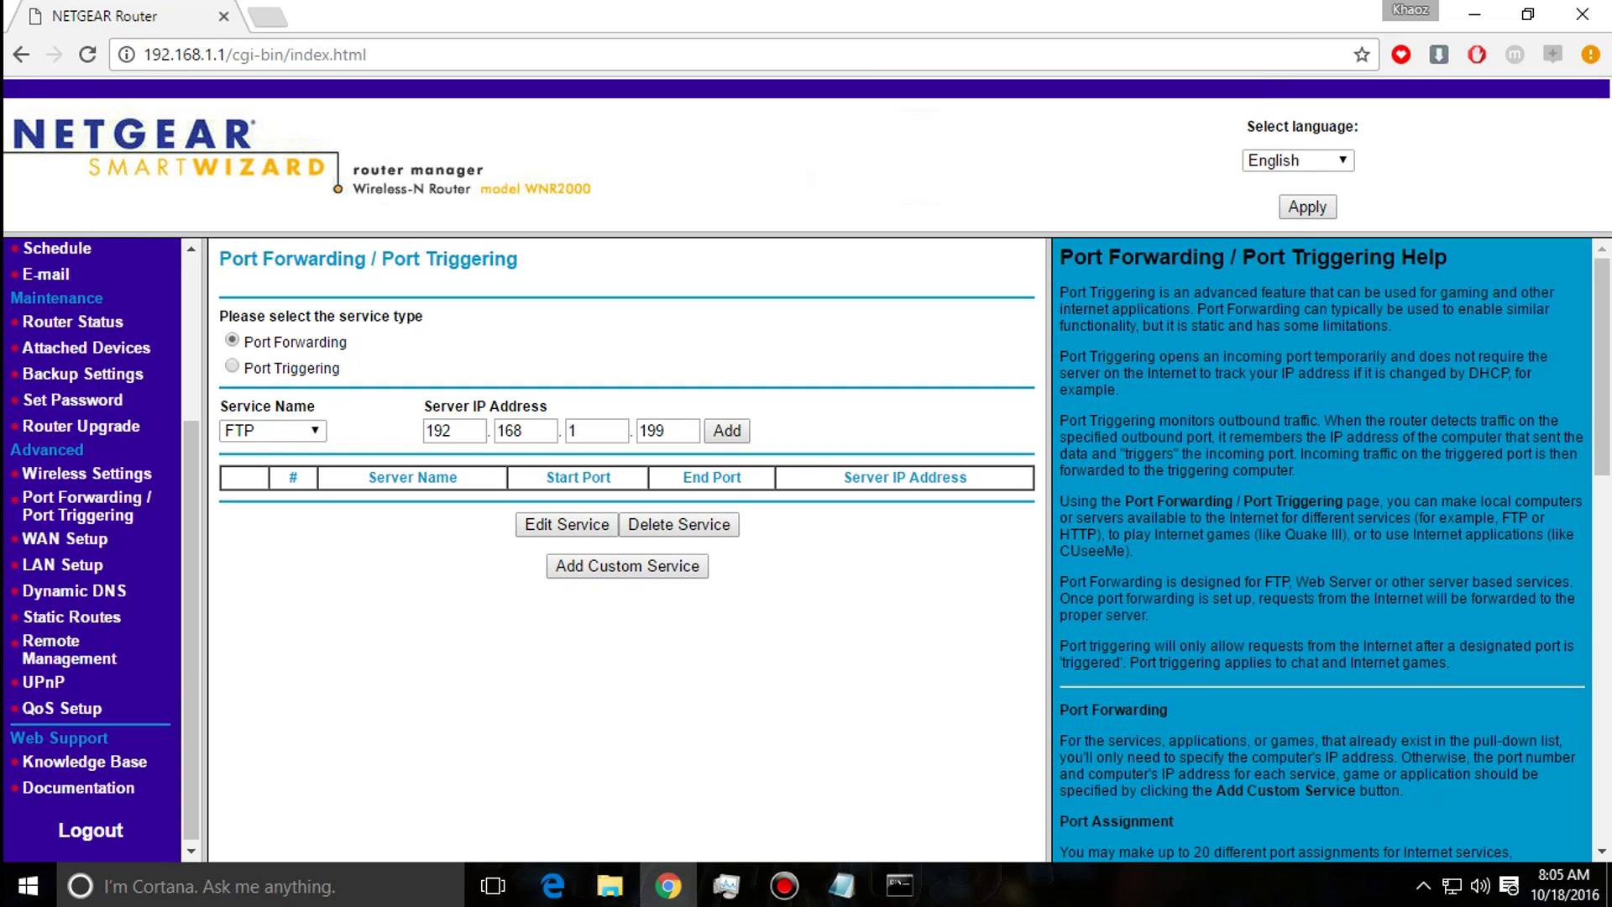
click(627, 565)
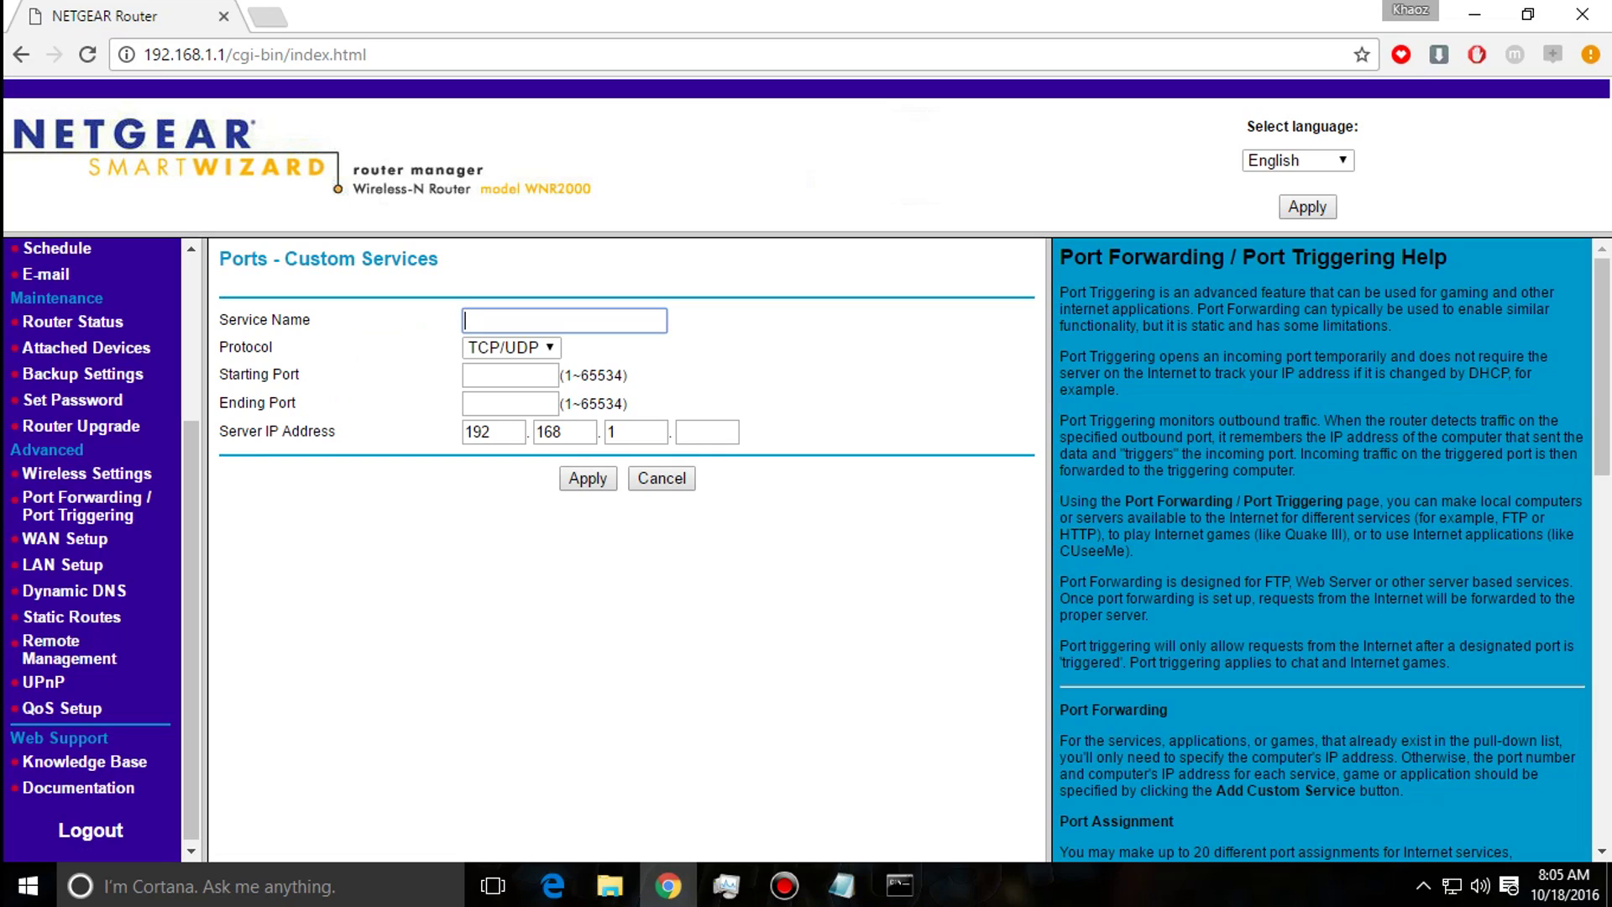
Name the service Rust Server with starting and ending port 28015, checked against the launch script.
text(Rust Server)
click(510, 375)
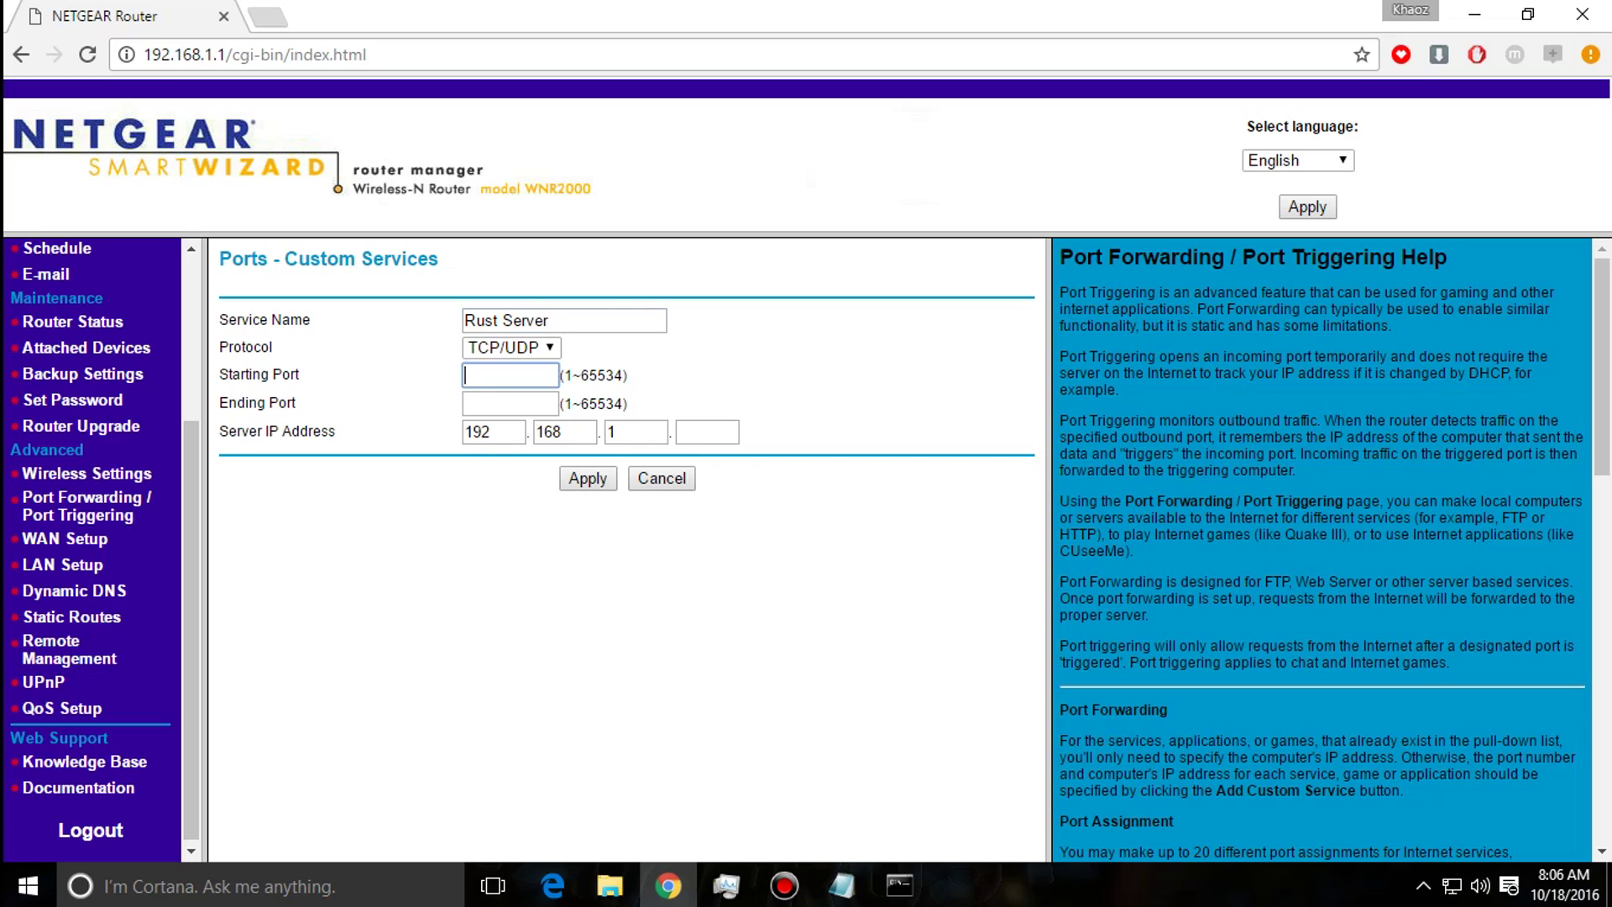
click(842, 886)
click(1002, 144)
drag(887, 143, 839, 143)
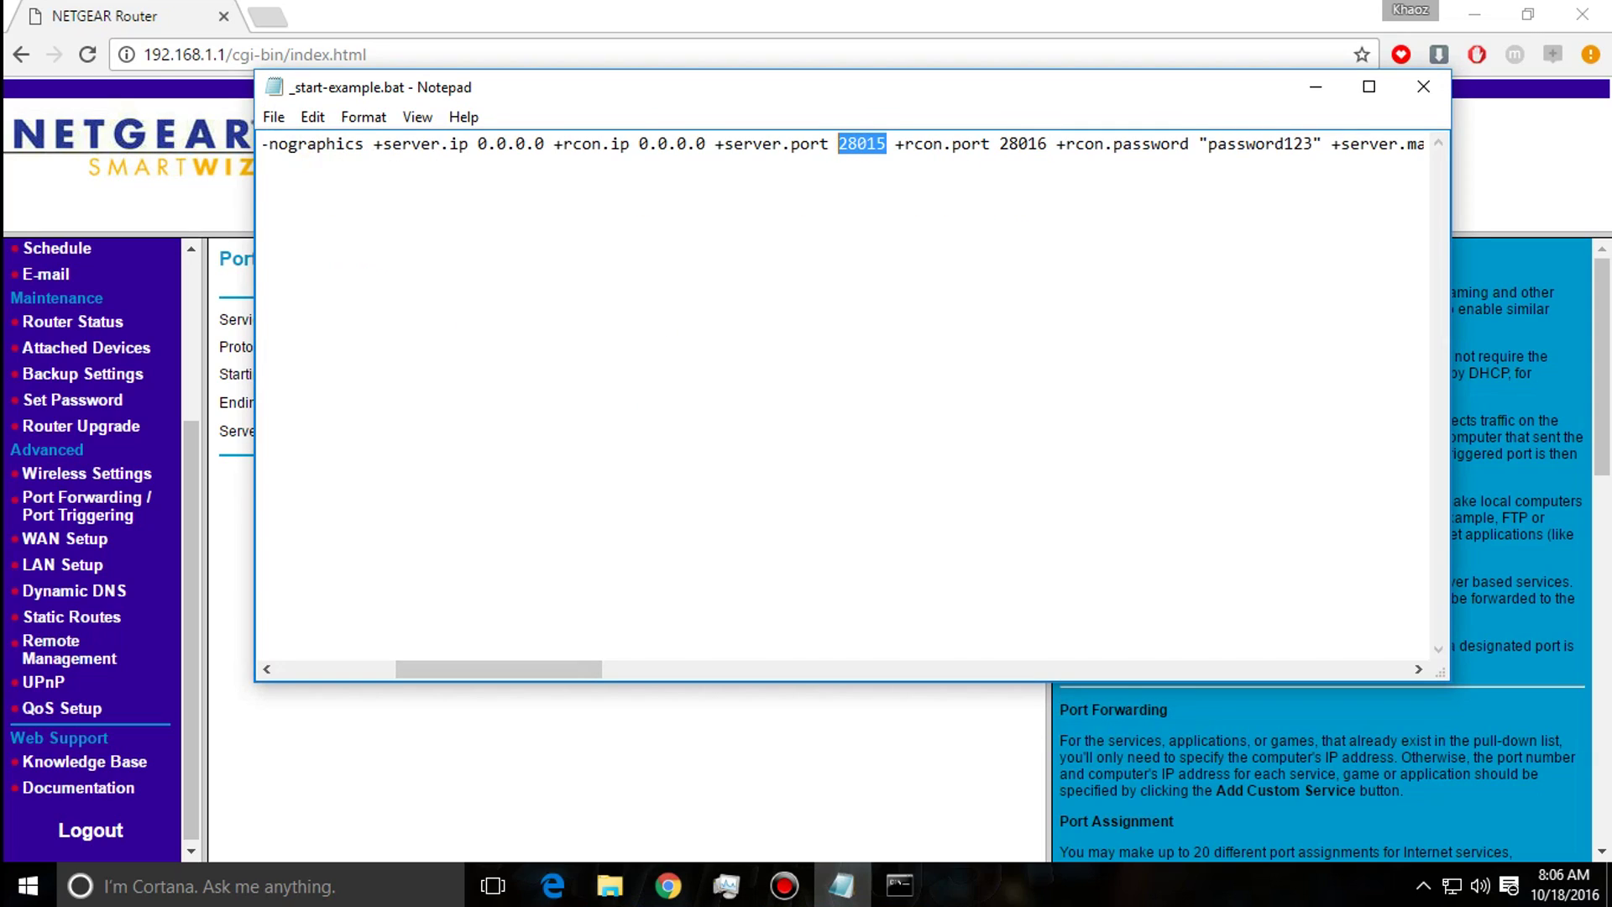
double_click(1026, 143)
click(1001, 143)
key(alt+Tab)
click(504, 374)
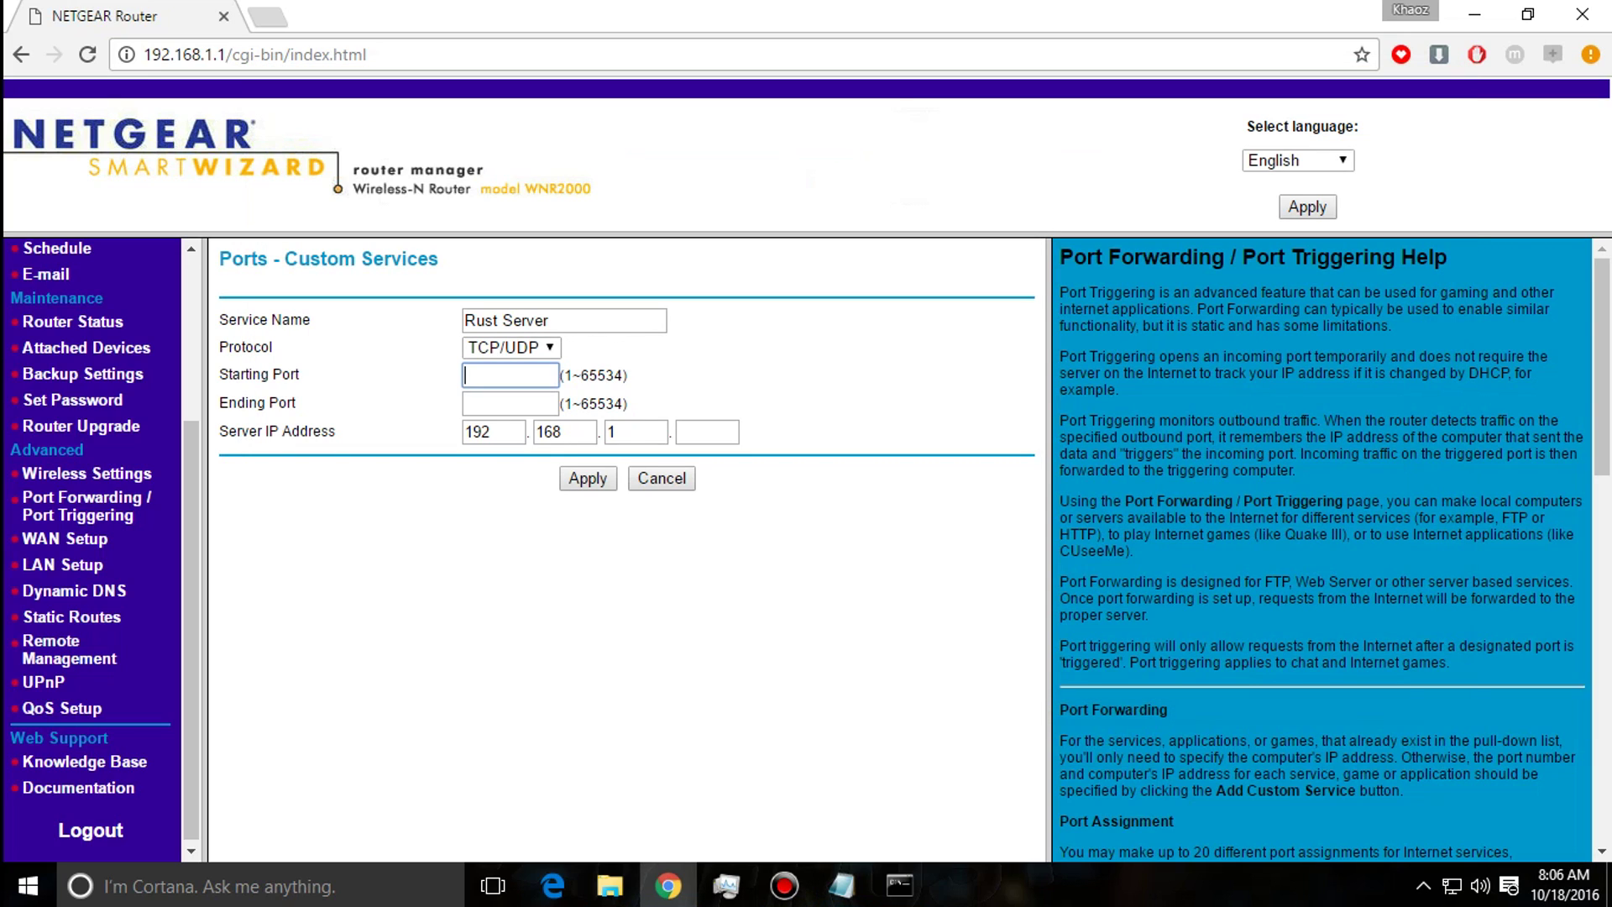
text(28015)
click(509, 403)
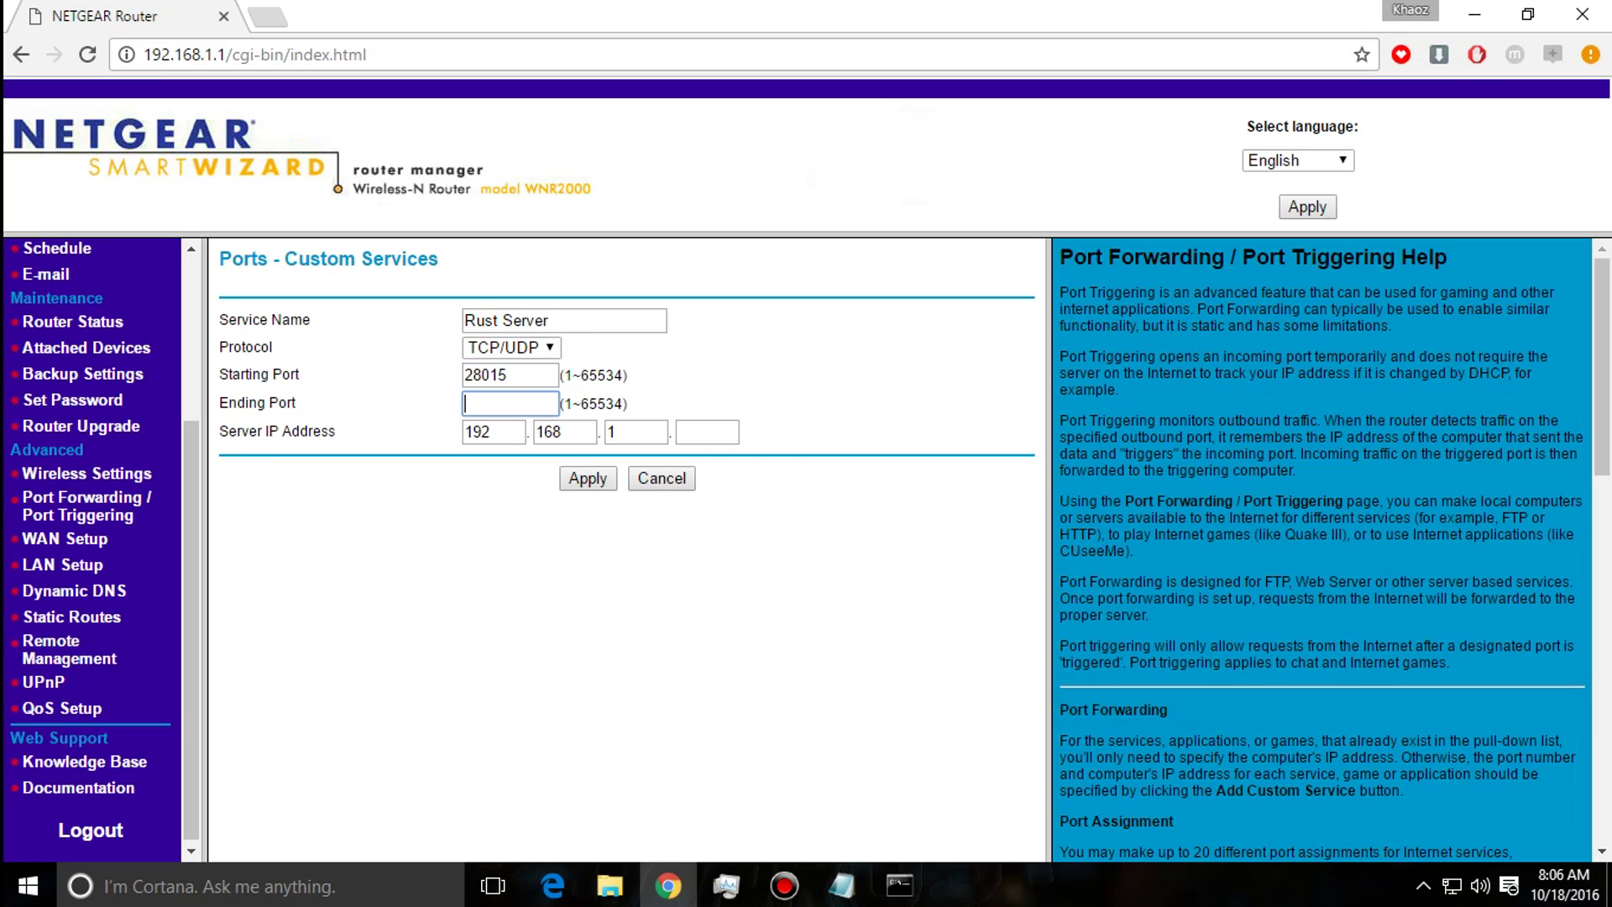
text(28015)
Enter server IP 192.168.1.199, confirming the PC's address in the ipconfig output.
click(707, 432)
click(494, 432)
key(Tab)
text(168)
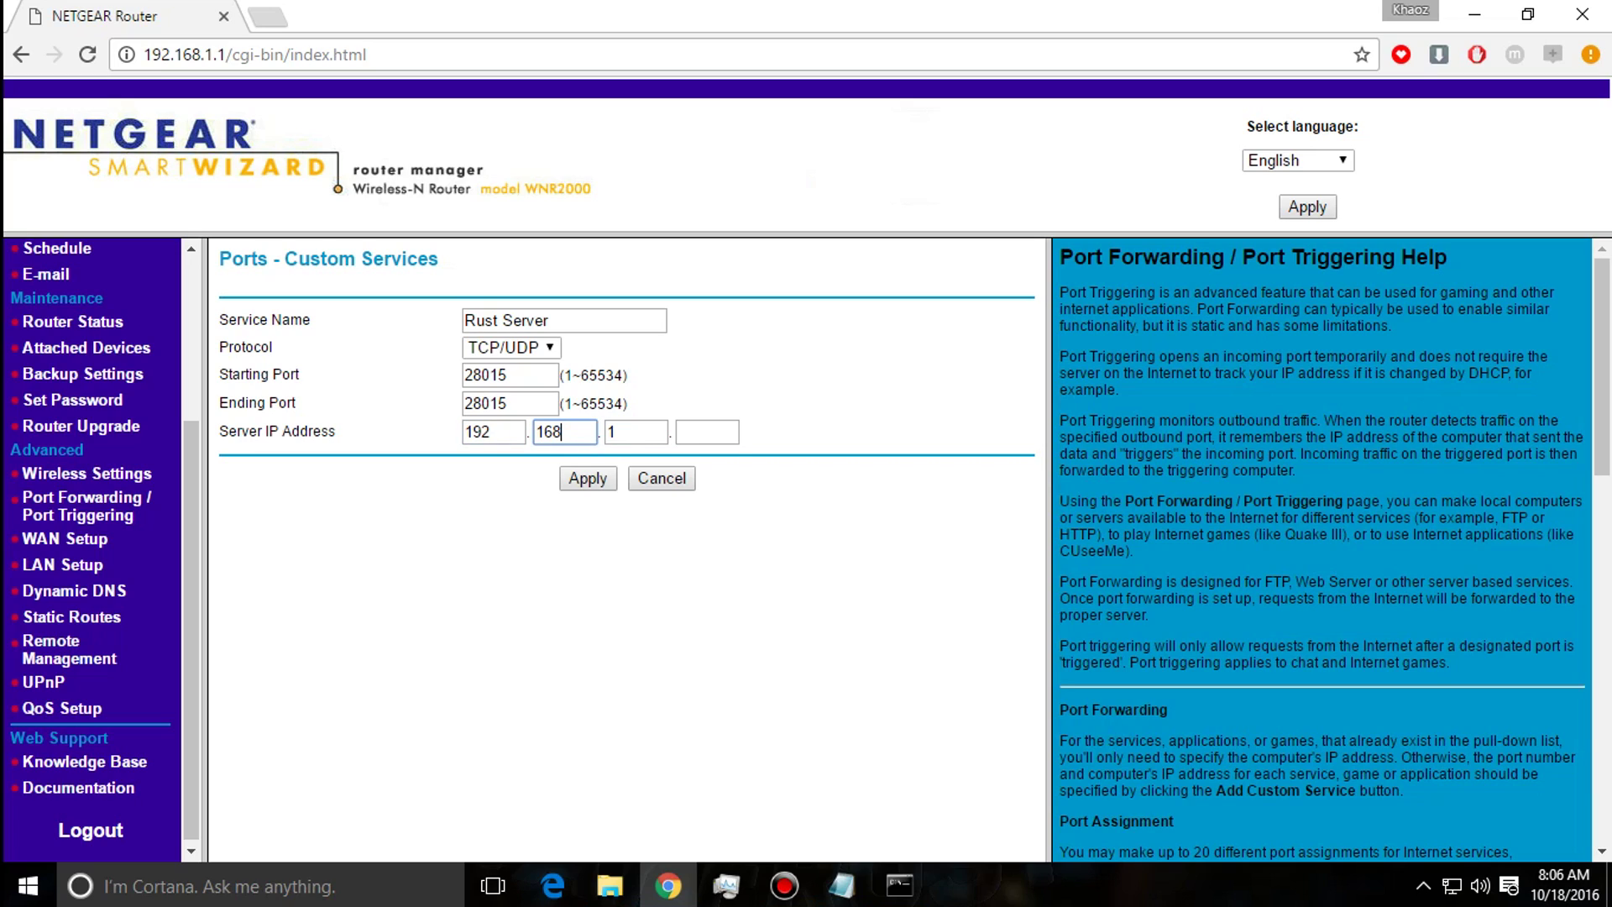
click(899, 885)
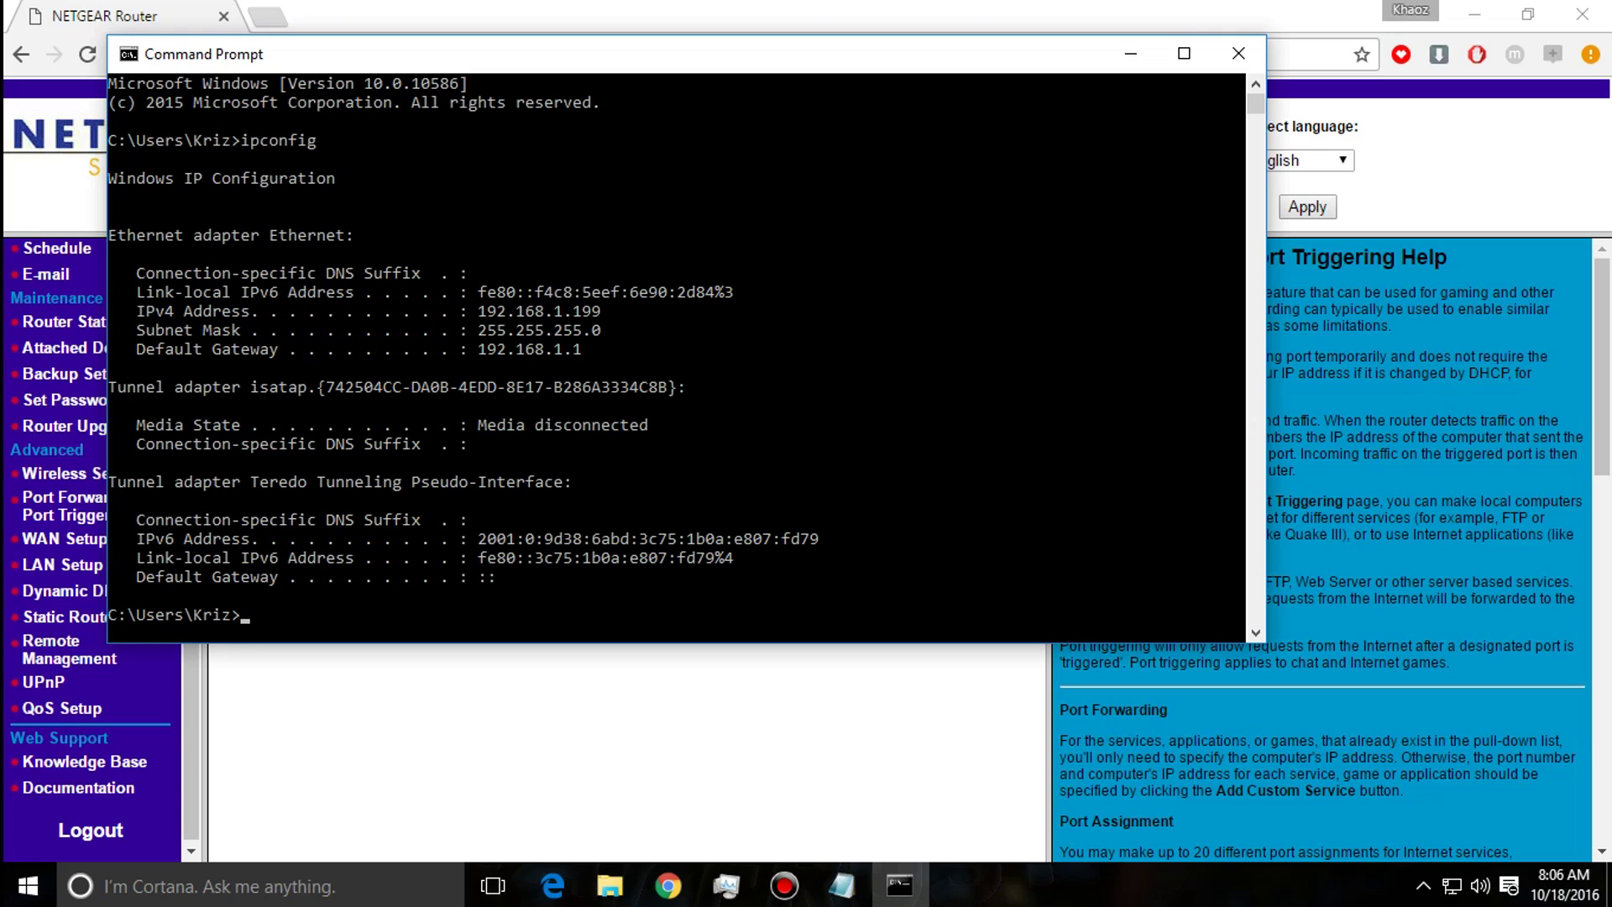
key(alt+Tab)
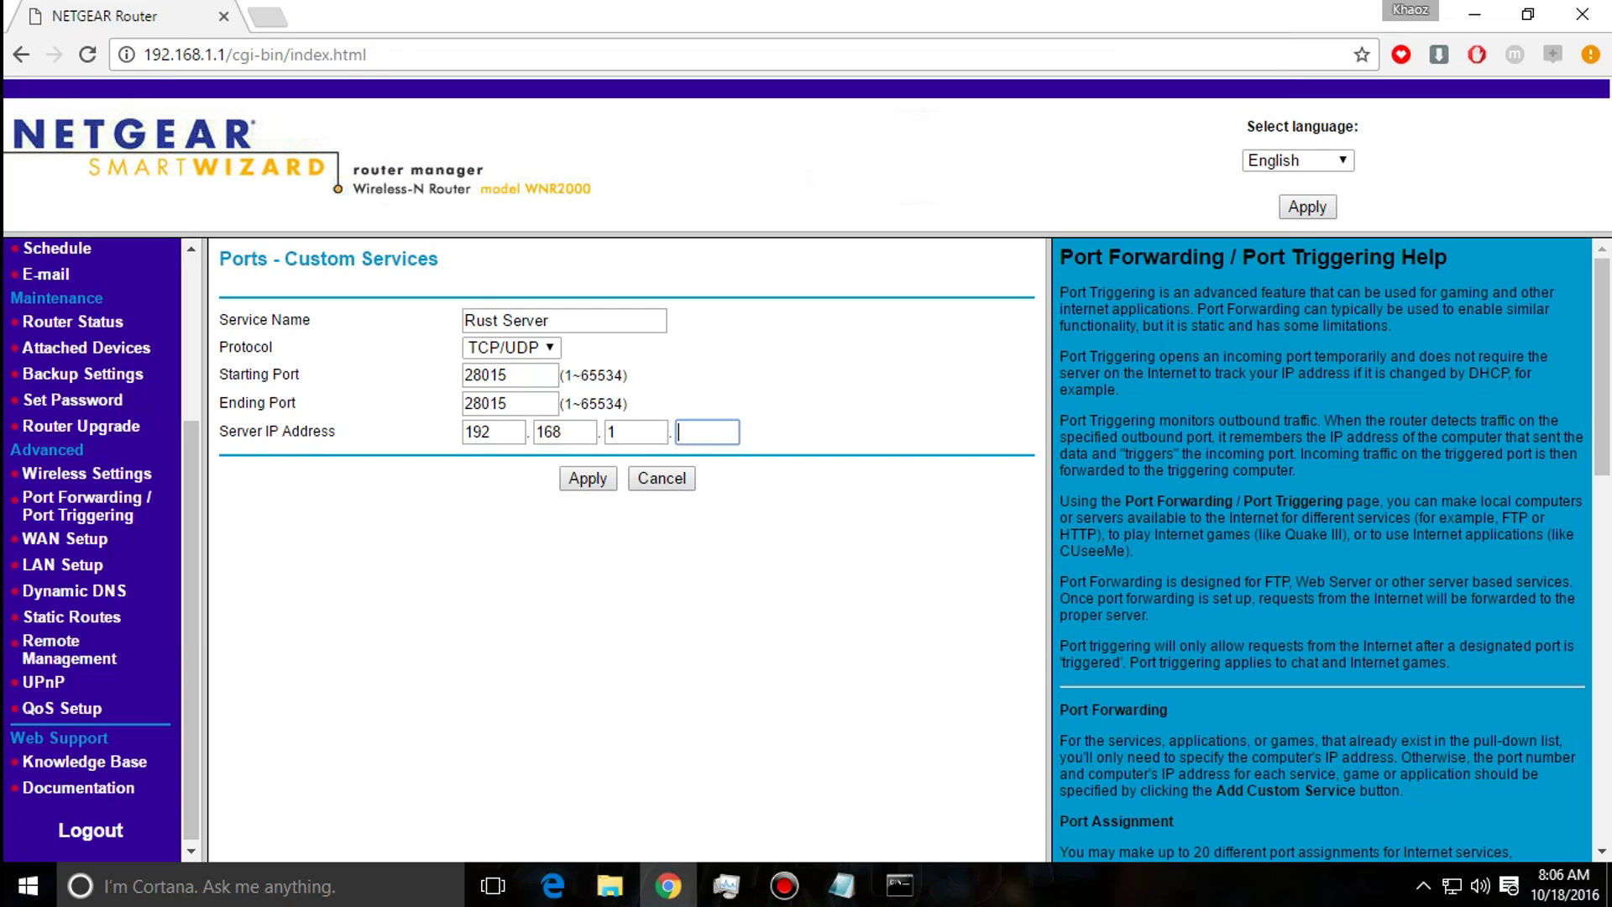
text(199)
key(Tab)
key(shift+Tab)
Apply the Rust Server rule forwarding port 28015 to 192.168.1.199.
key(Tab)
key(Return)
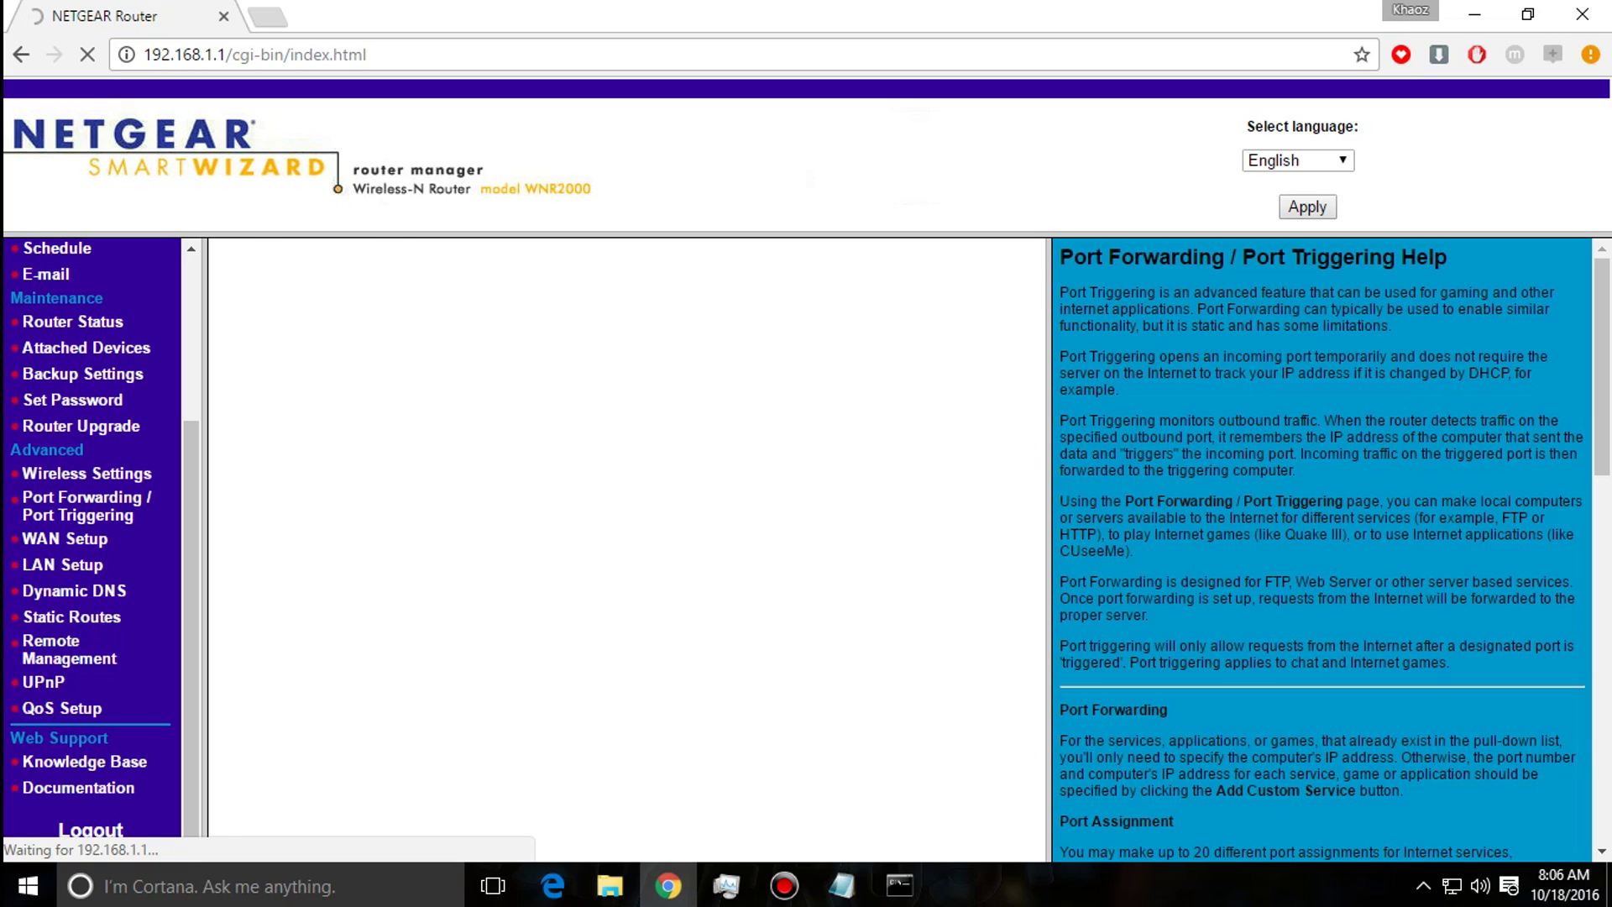
key(alt+Tab)
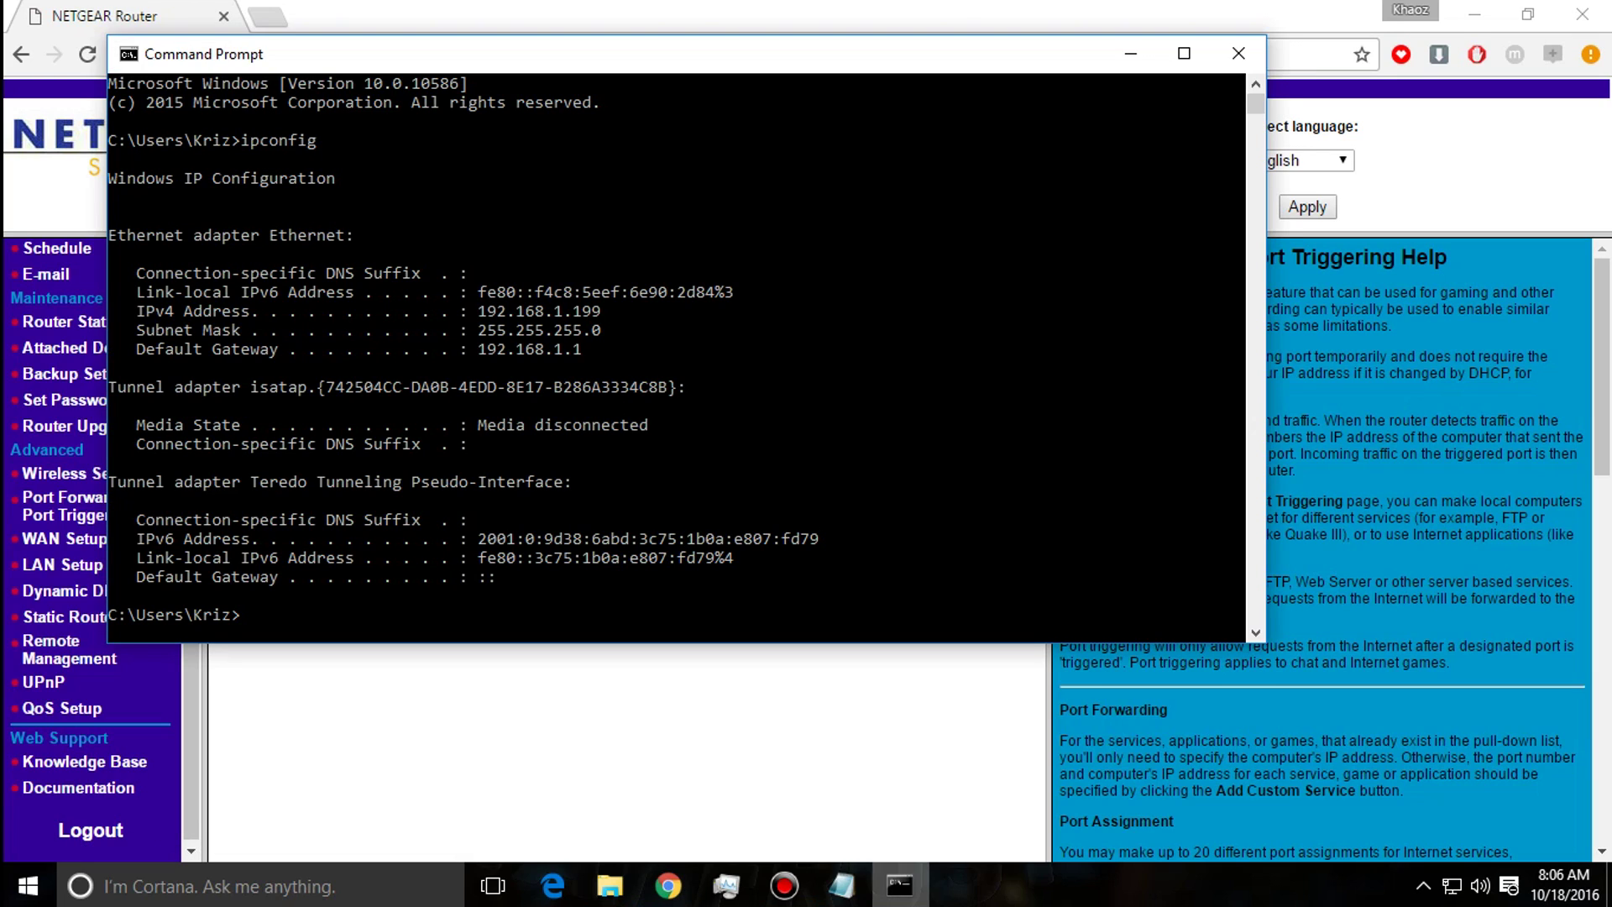
key(alt+Tab)
Look up RCON port 28016 in the launch script, then start another custom service.
drag(743, 144, 1048, 143)
click(999, 143)
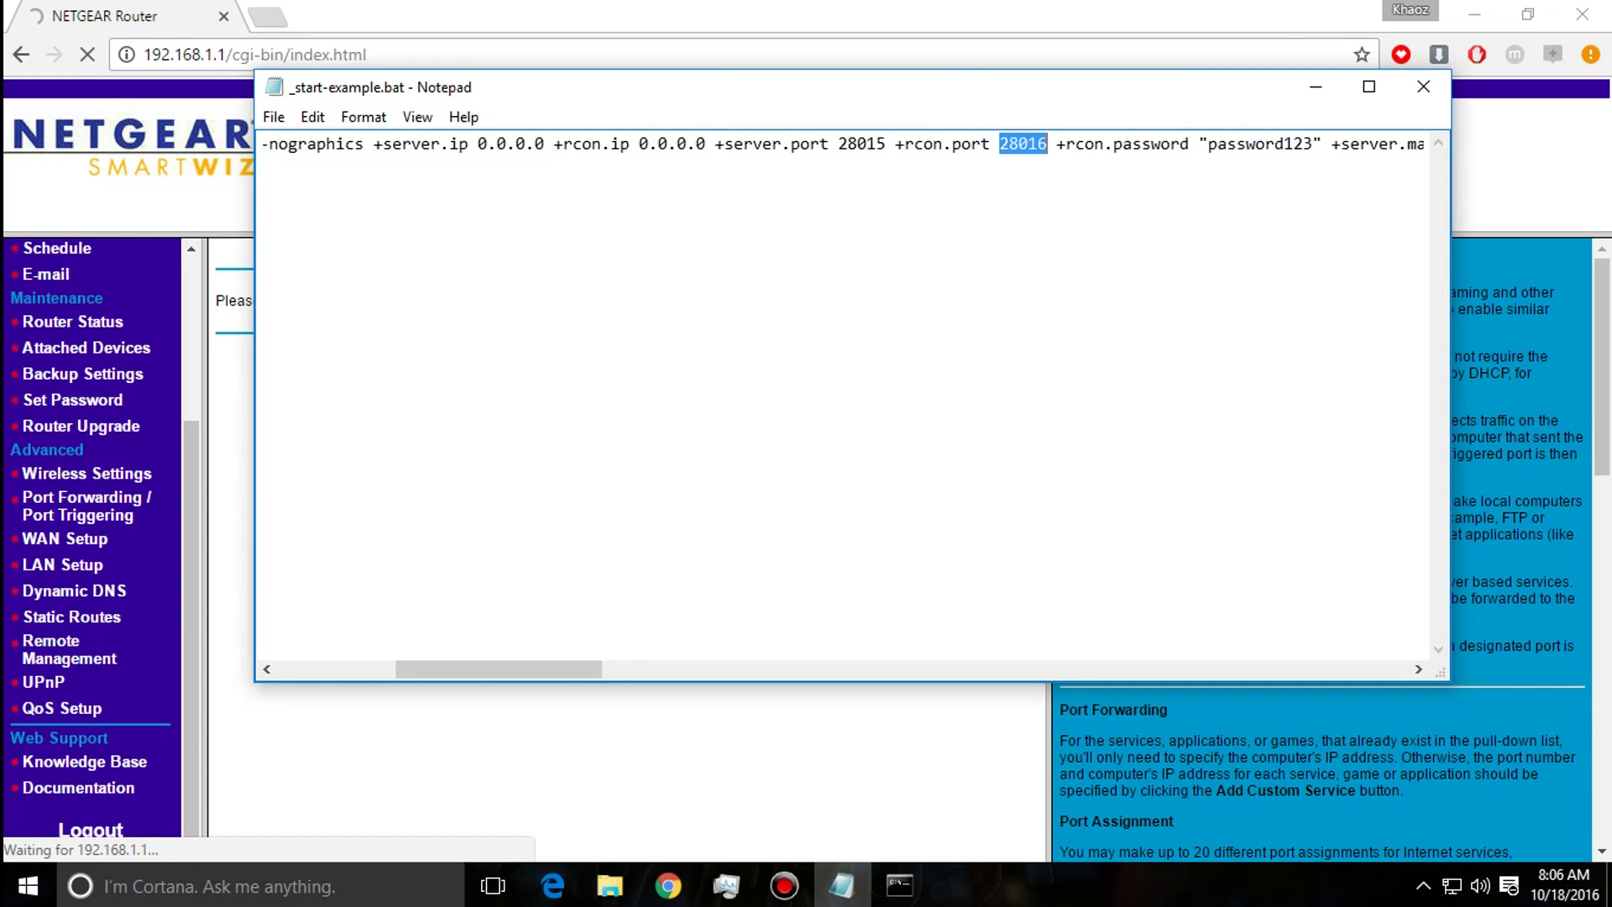
click(1041, 143)
double_click(1022, 143)
click(1047, 144)
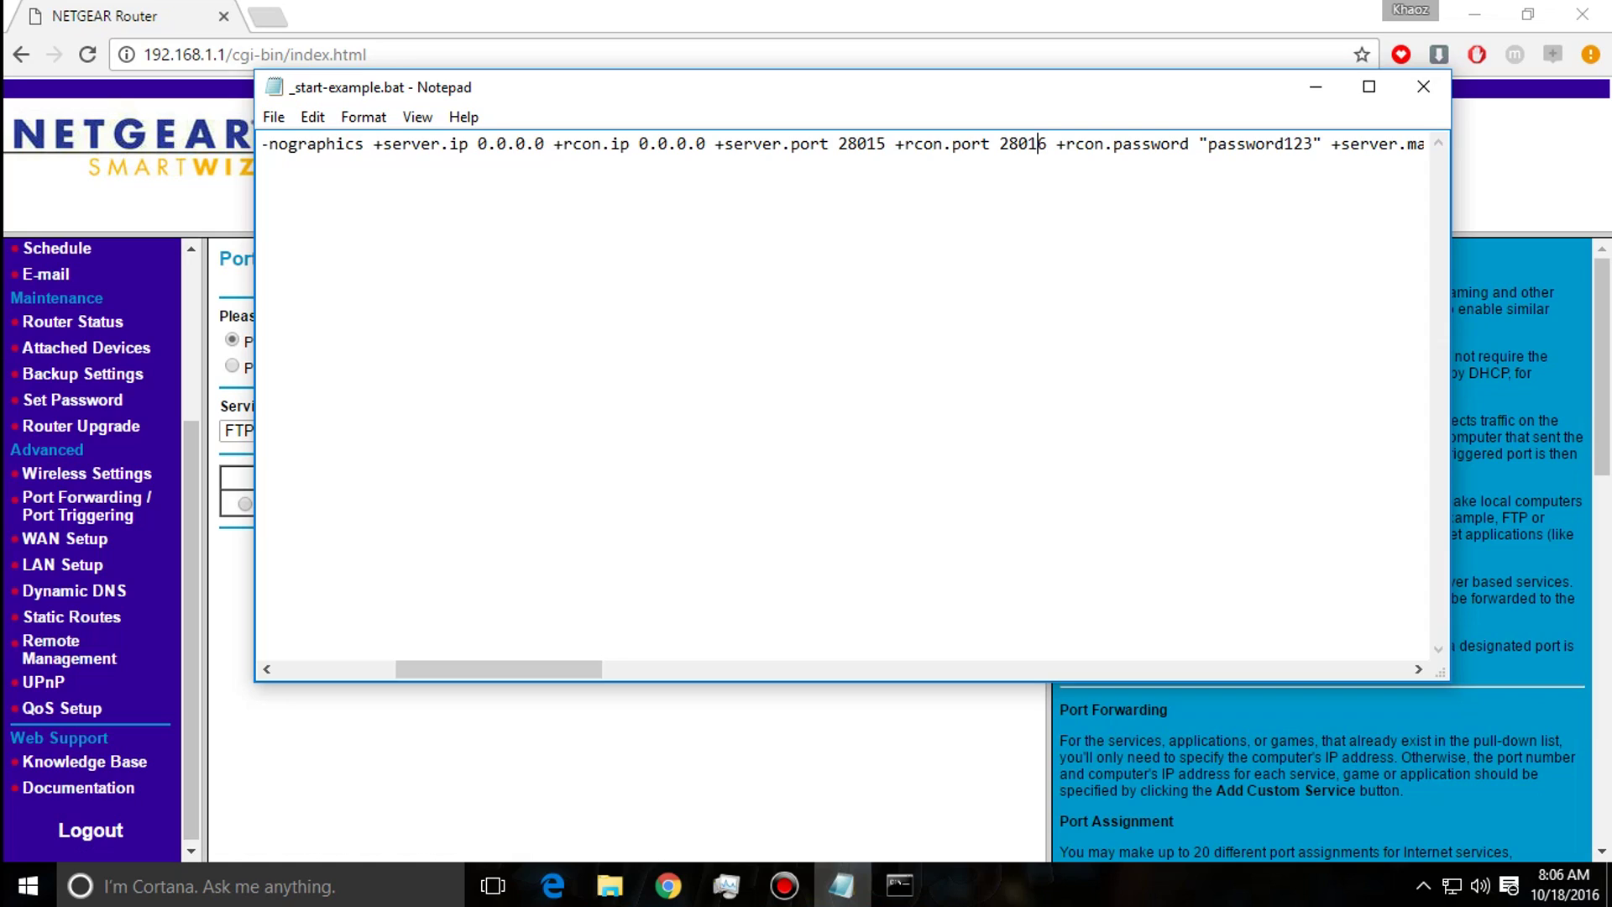
mouse_move(1048, 143)
mouse_down()
mouse_move(999, 144)
mouse_move(1057, 143)
mouse_up()
click(999, 143)
drag(1047, 143, 999, 143)
click(1047, 143)
key(alt+Tab)
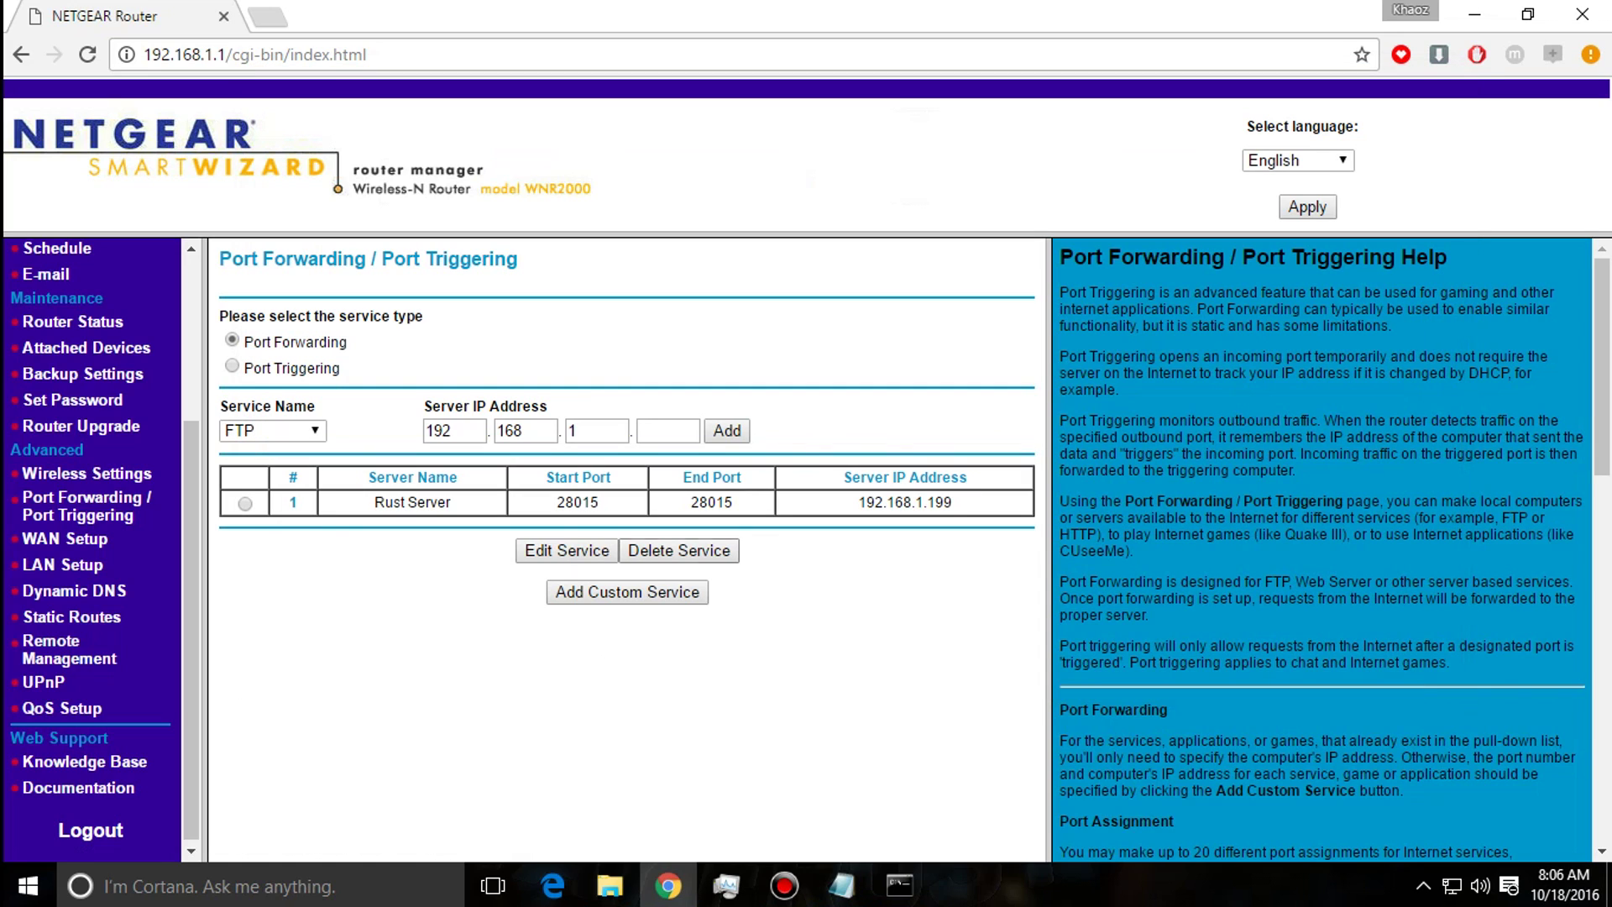
click(627, 592)
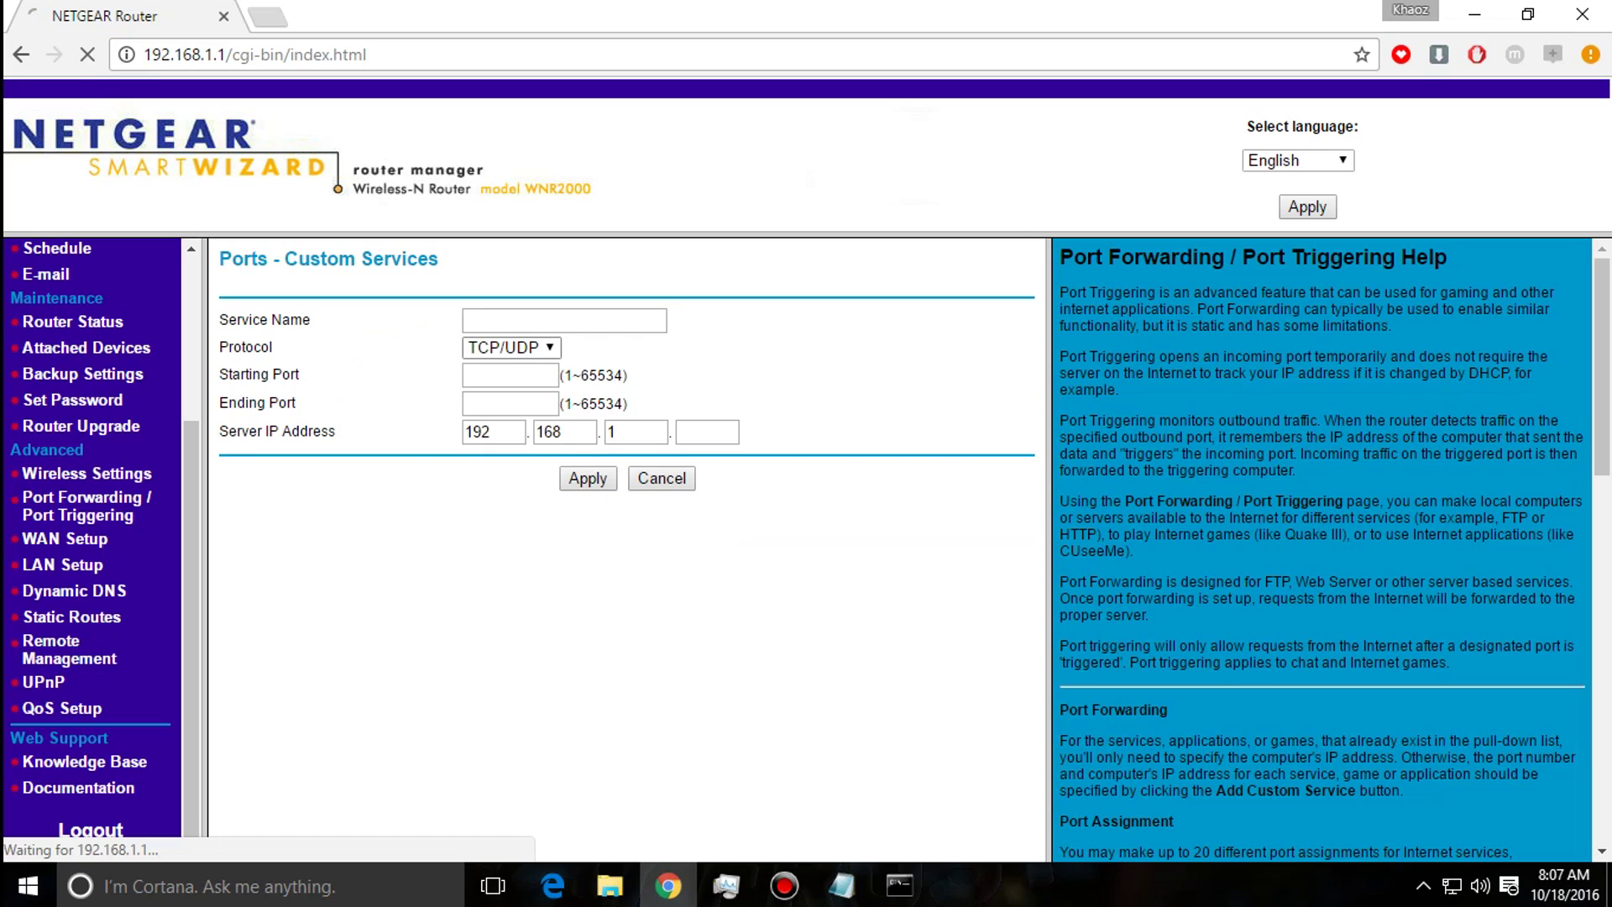
Name the service Rust Rcon Port with starting and ending port 28016.
text(Rust Rcp)
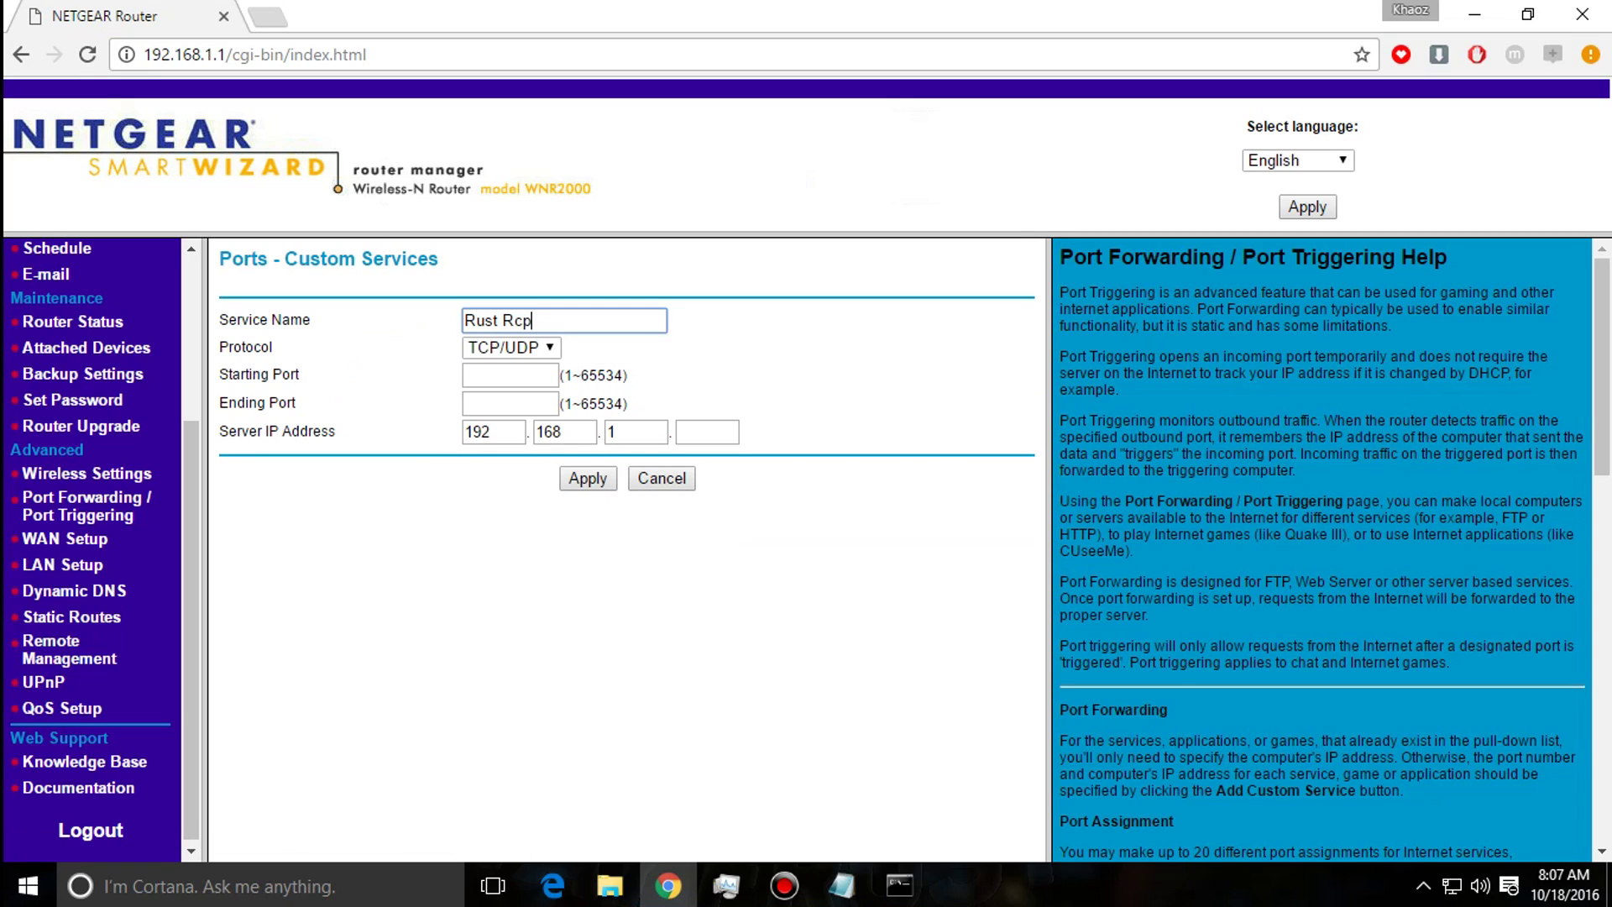
key(BackSpace)
text(on Port)
click(509, 375)
text(2804)
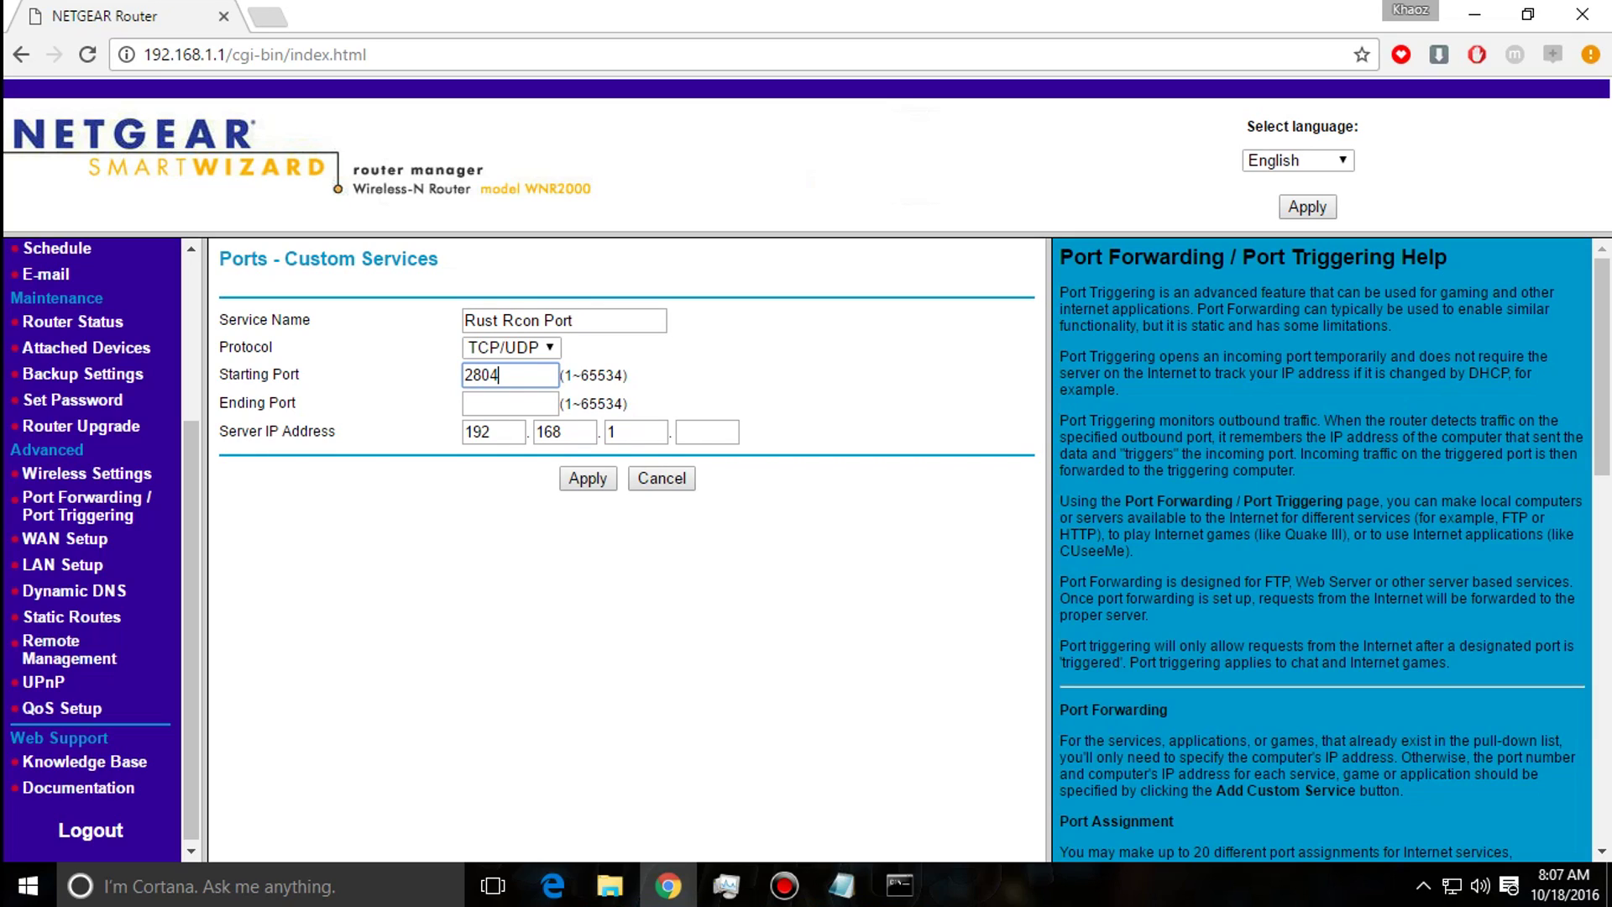
key(BackSpace)
text(16)
click(511, 403)
text(28016)
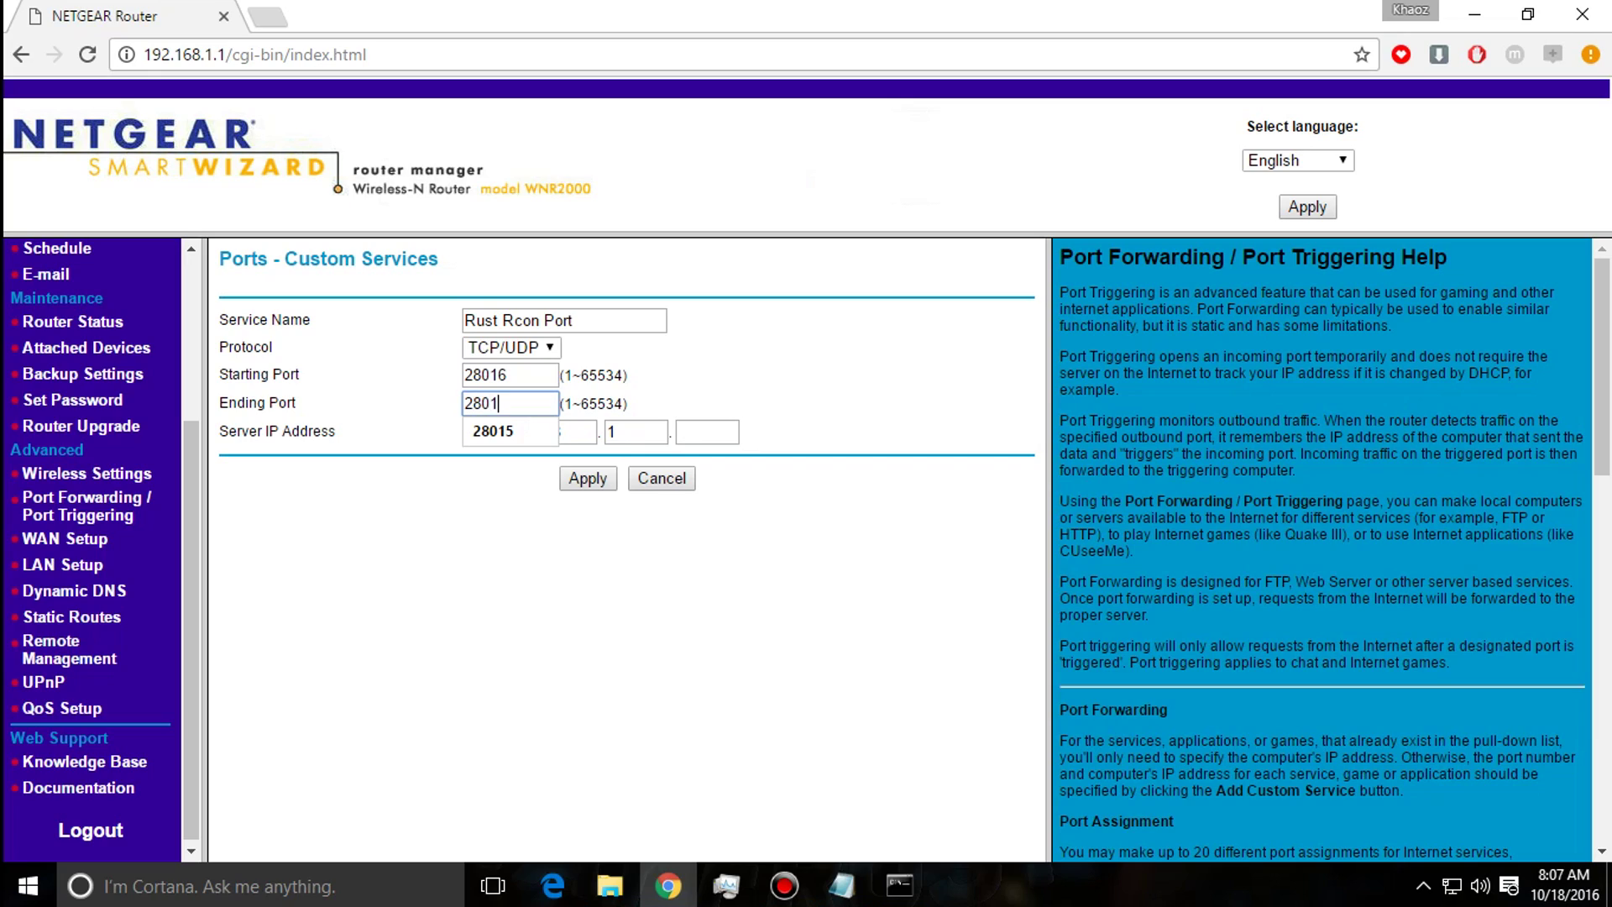
Set the server IP to 192.168.1.199 and submit the Rust Rcon Port rule.
click(706, 432)
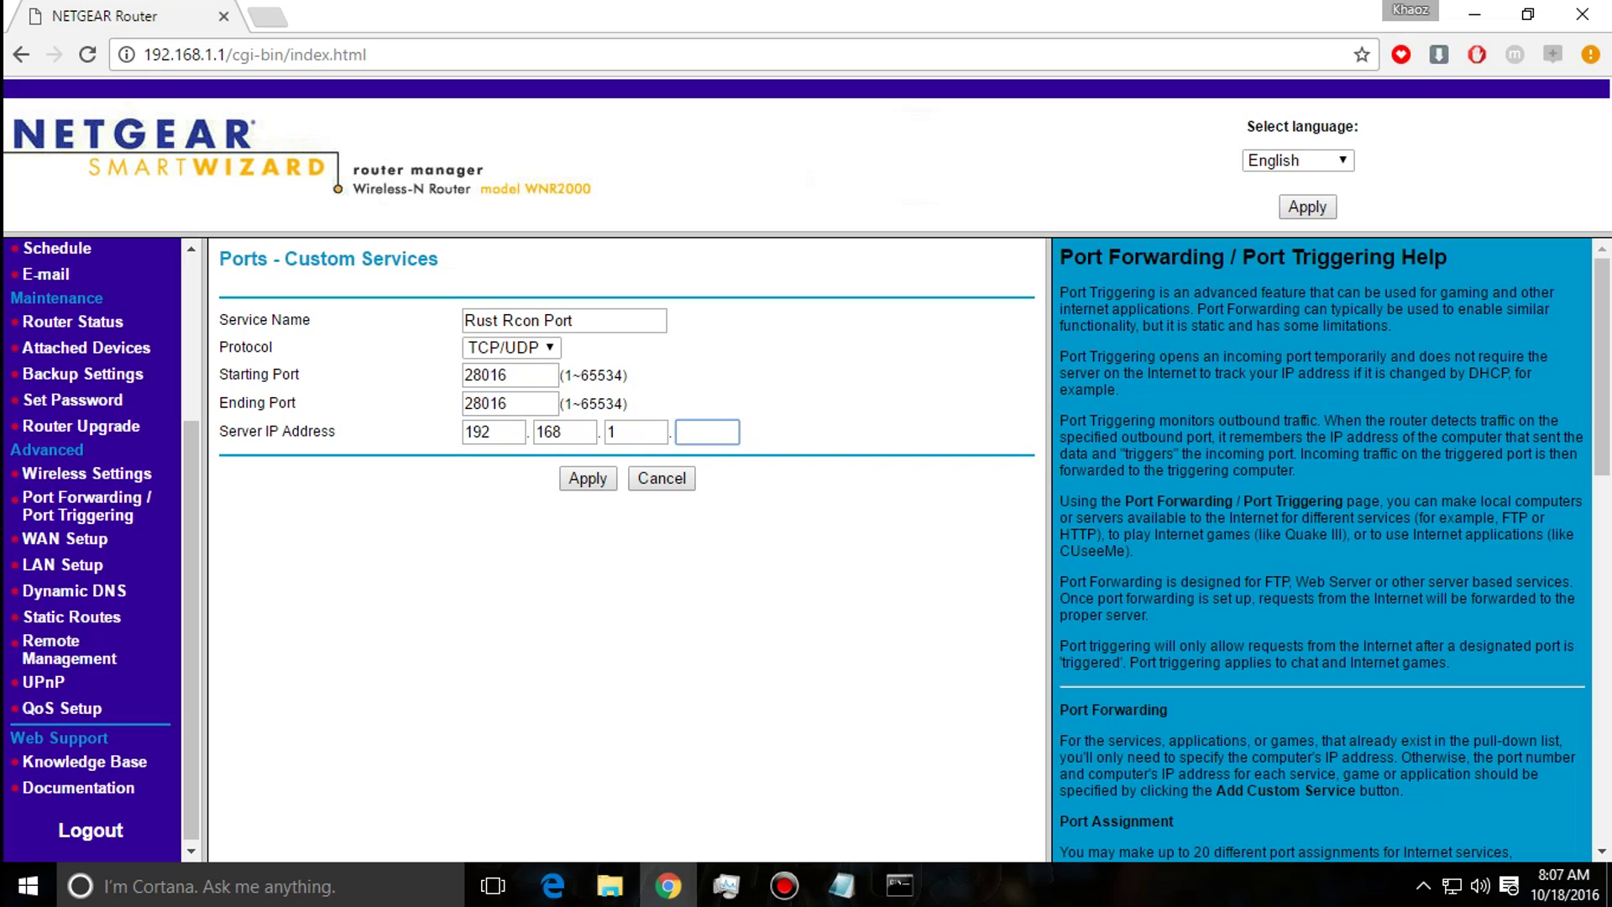
text(199)
key(Return)
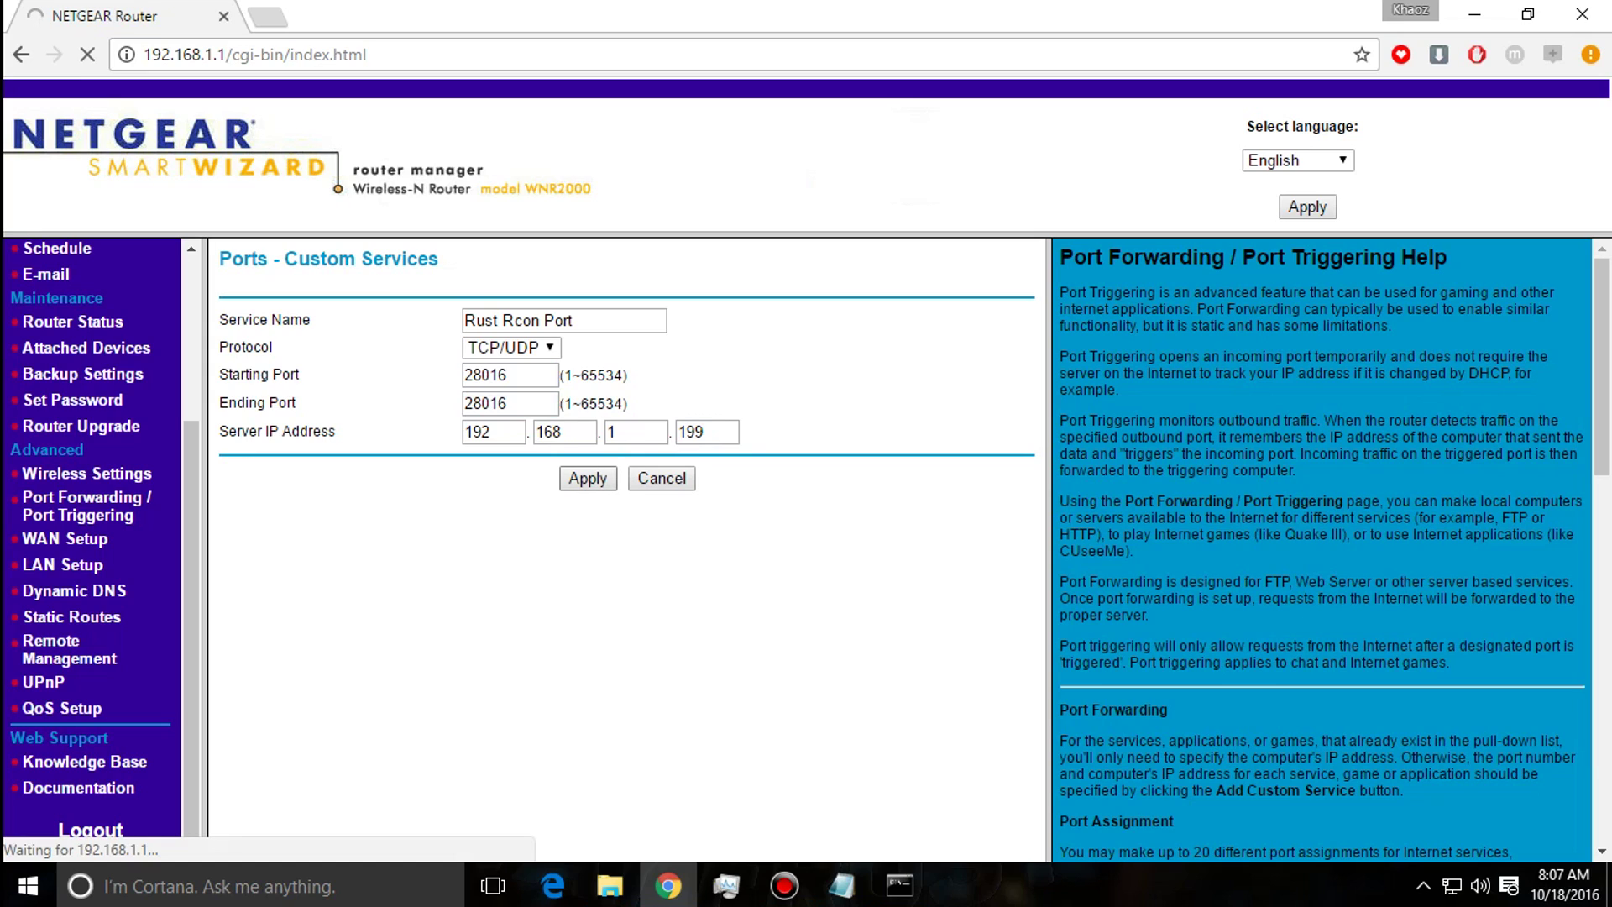
click(899, 886)
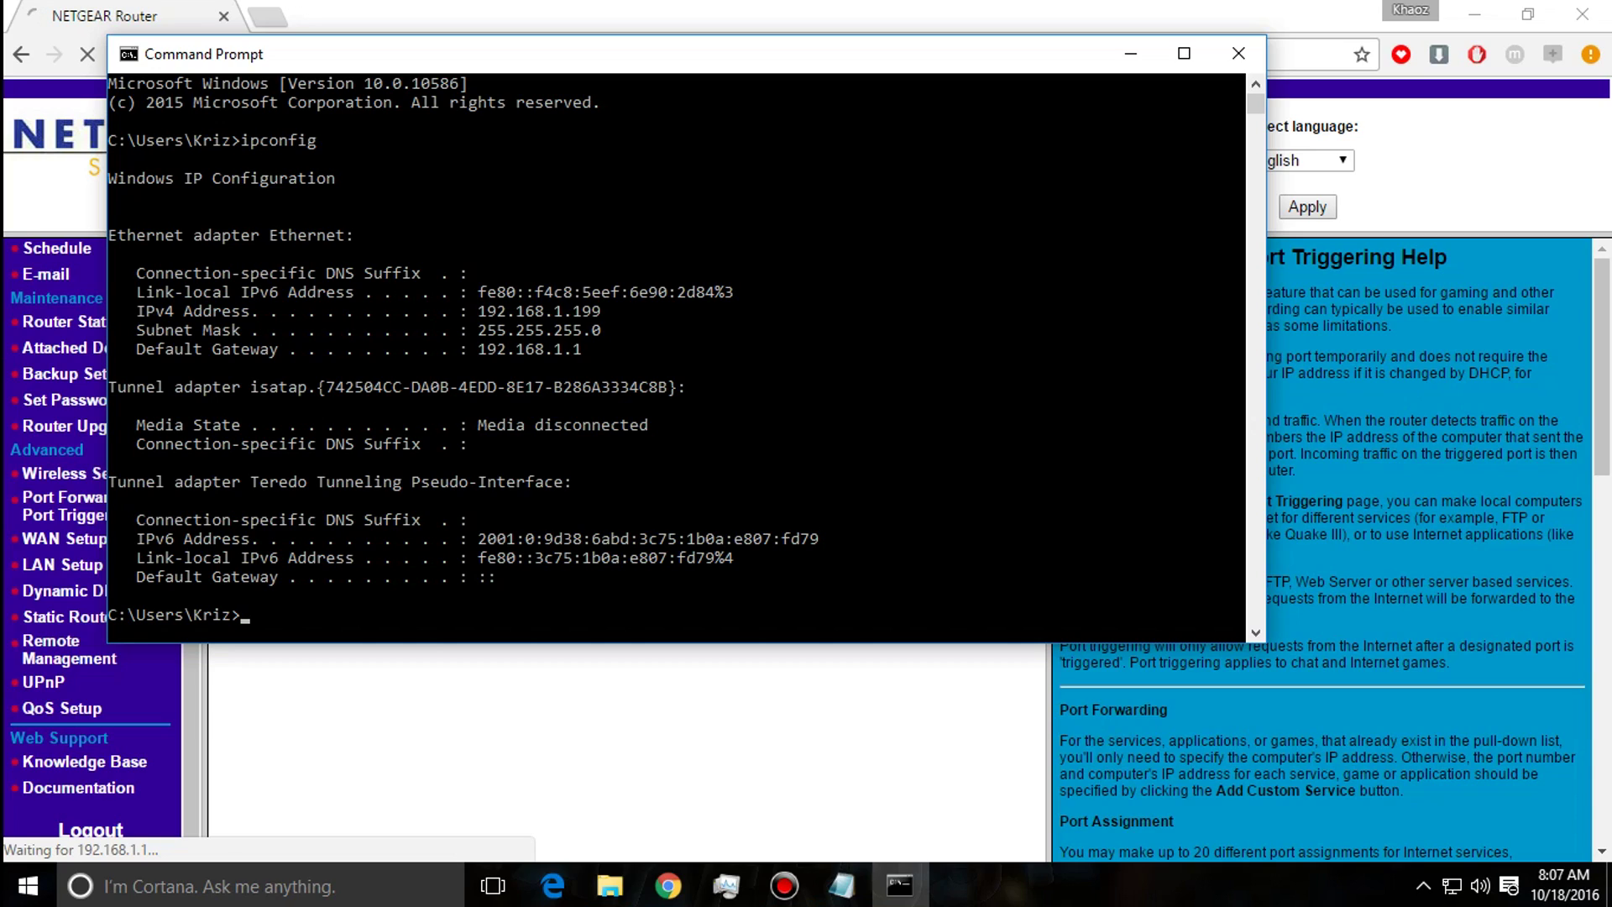
Confirm the 192.168.1.199 address in the ipconfig output and switch back to the router page.
key(alt+Tab)
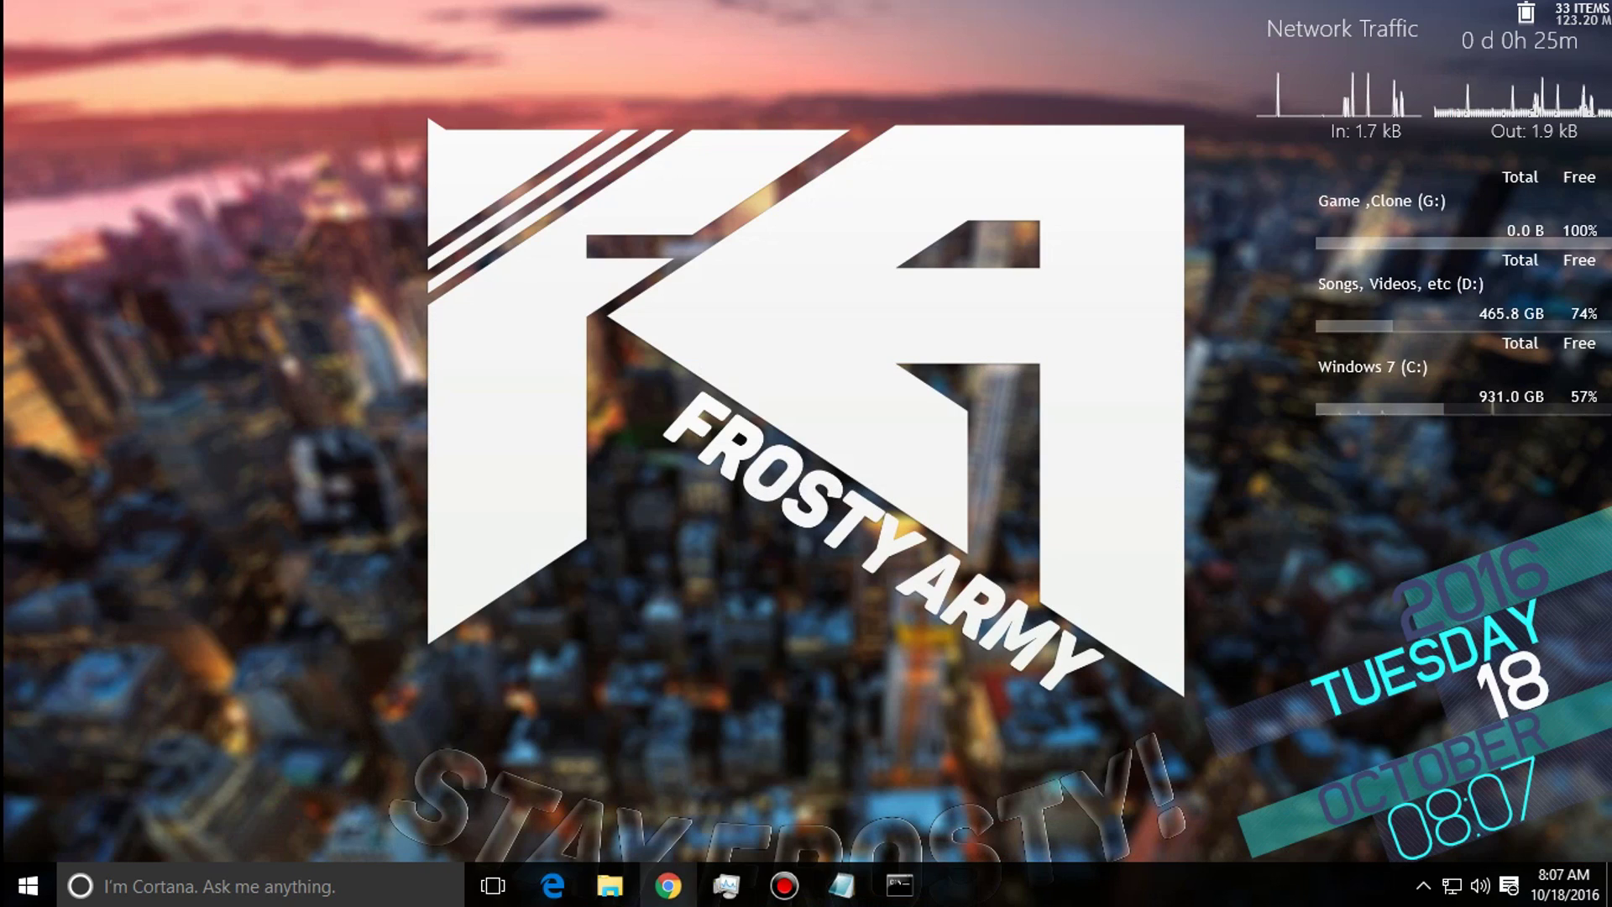
Choose Fastest graphics quality with 1280 x 720 resolution in the Rust Configuration launcher.
mouse_move(610, 886)
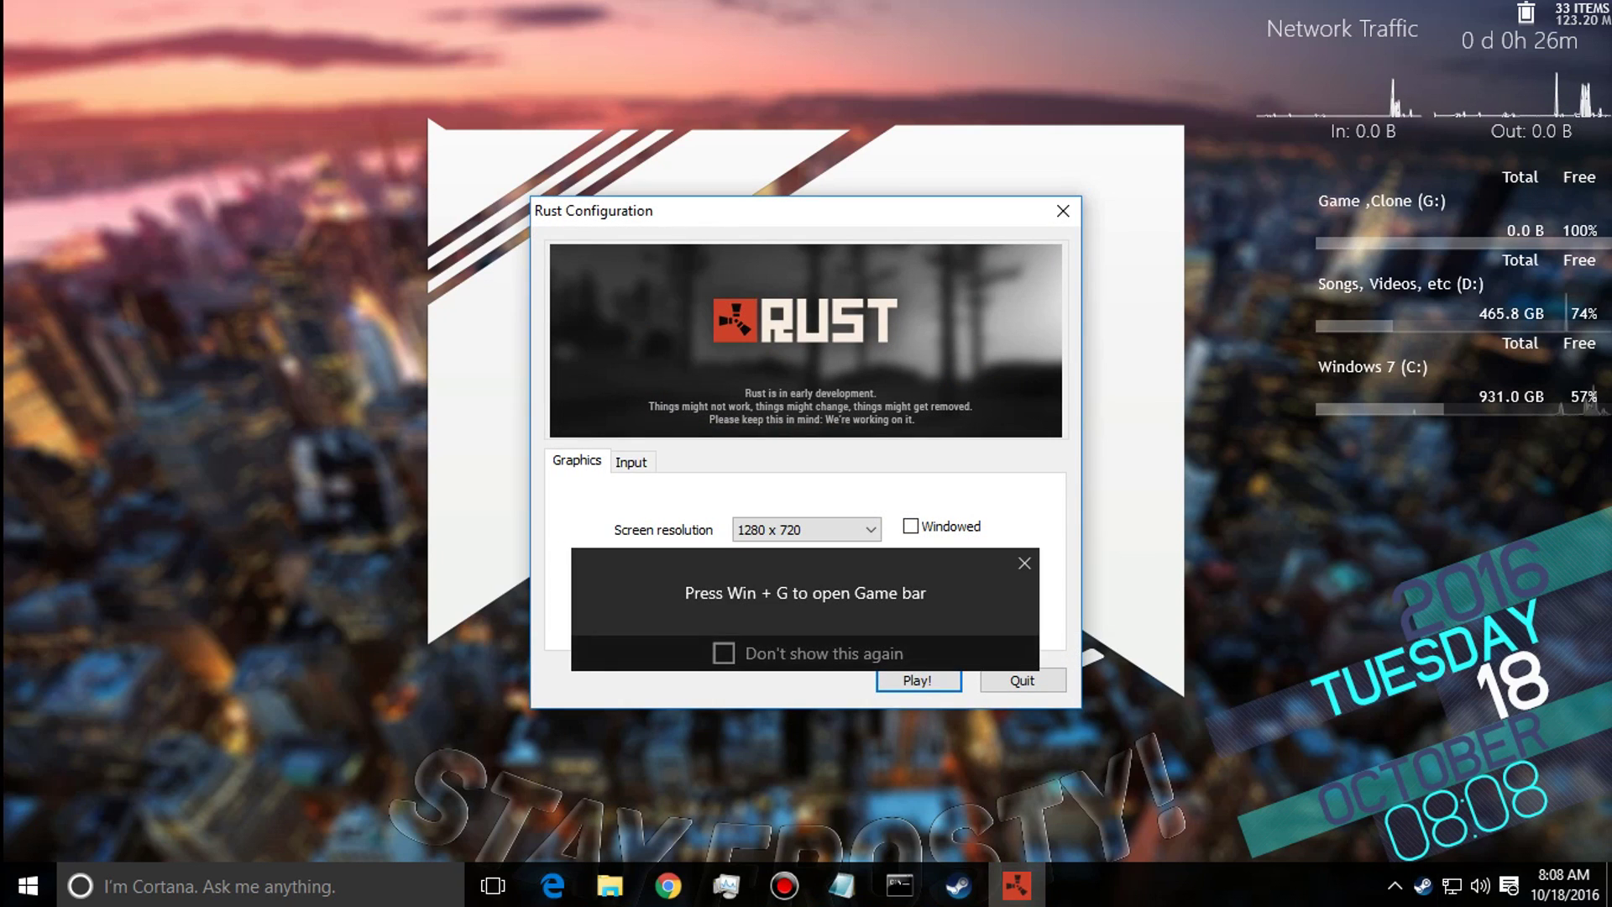
click(805, 565)
click(806, 529)
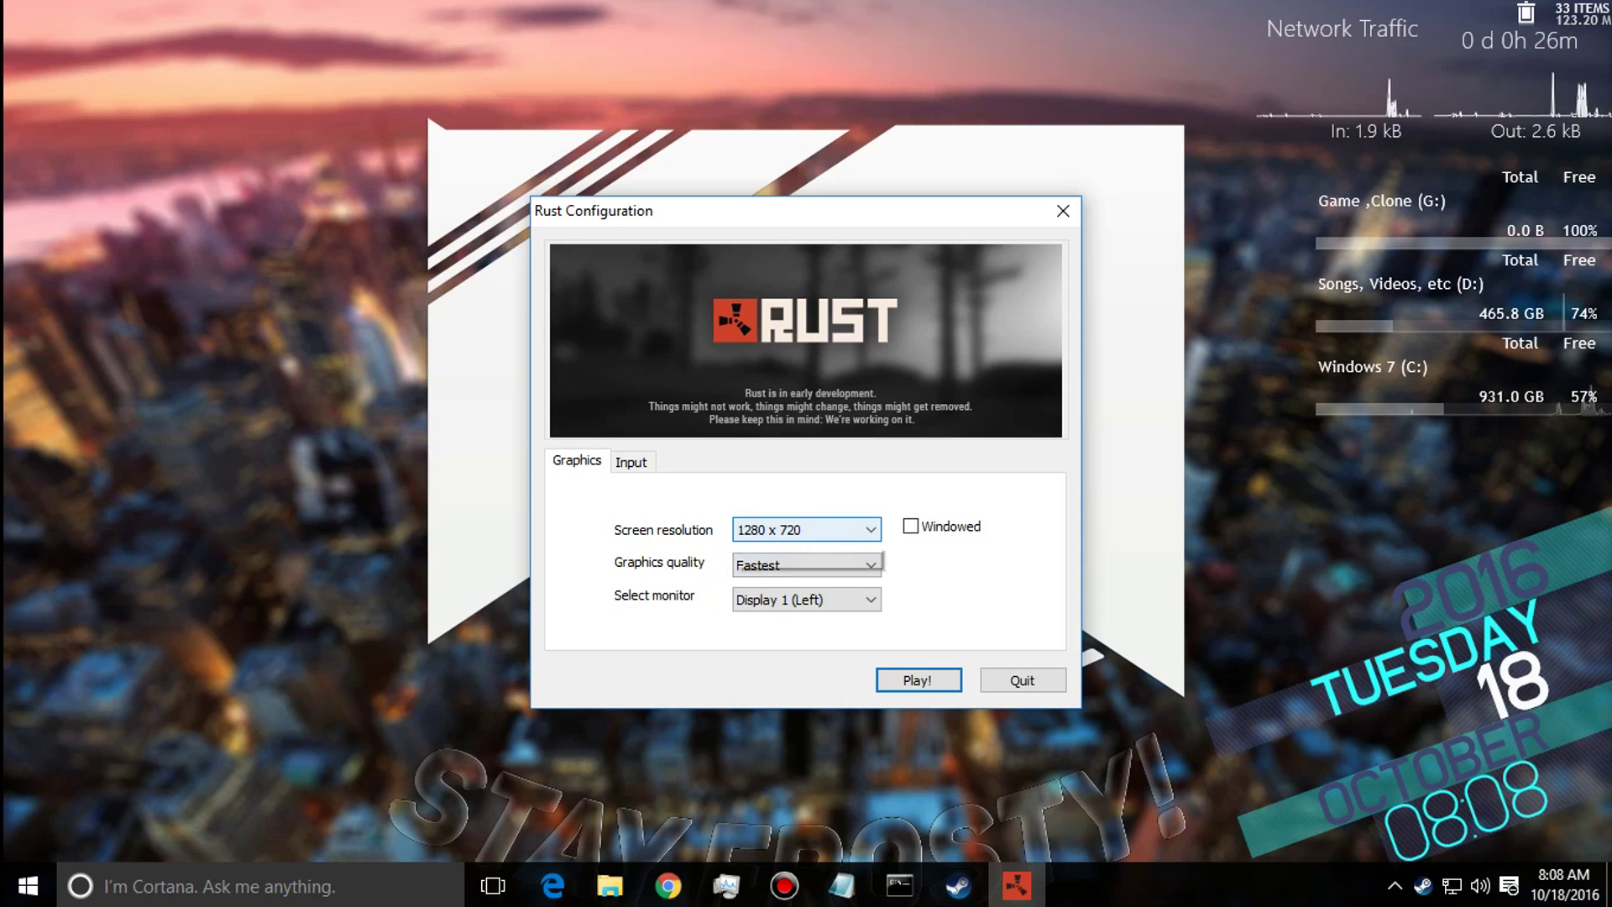
click(806, 565)
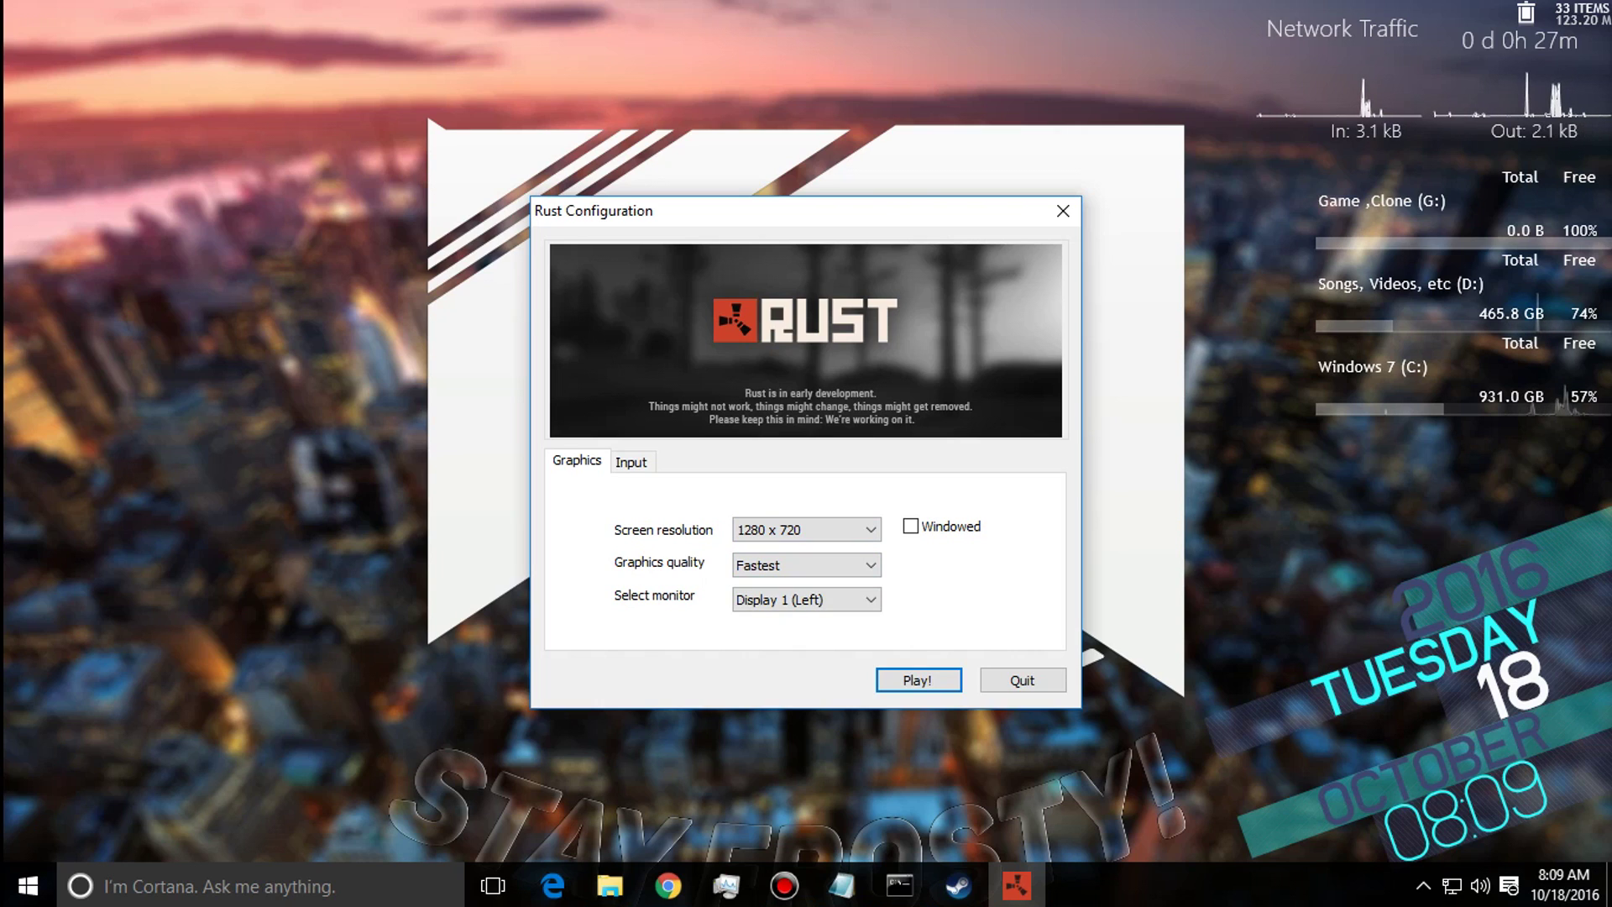
Launch Rust with these settings and leave the full-screen game.
click(918, 680)
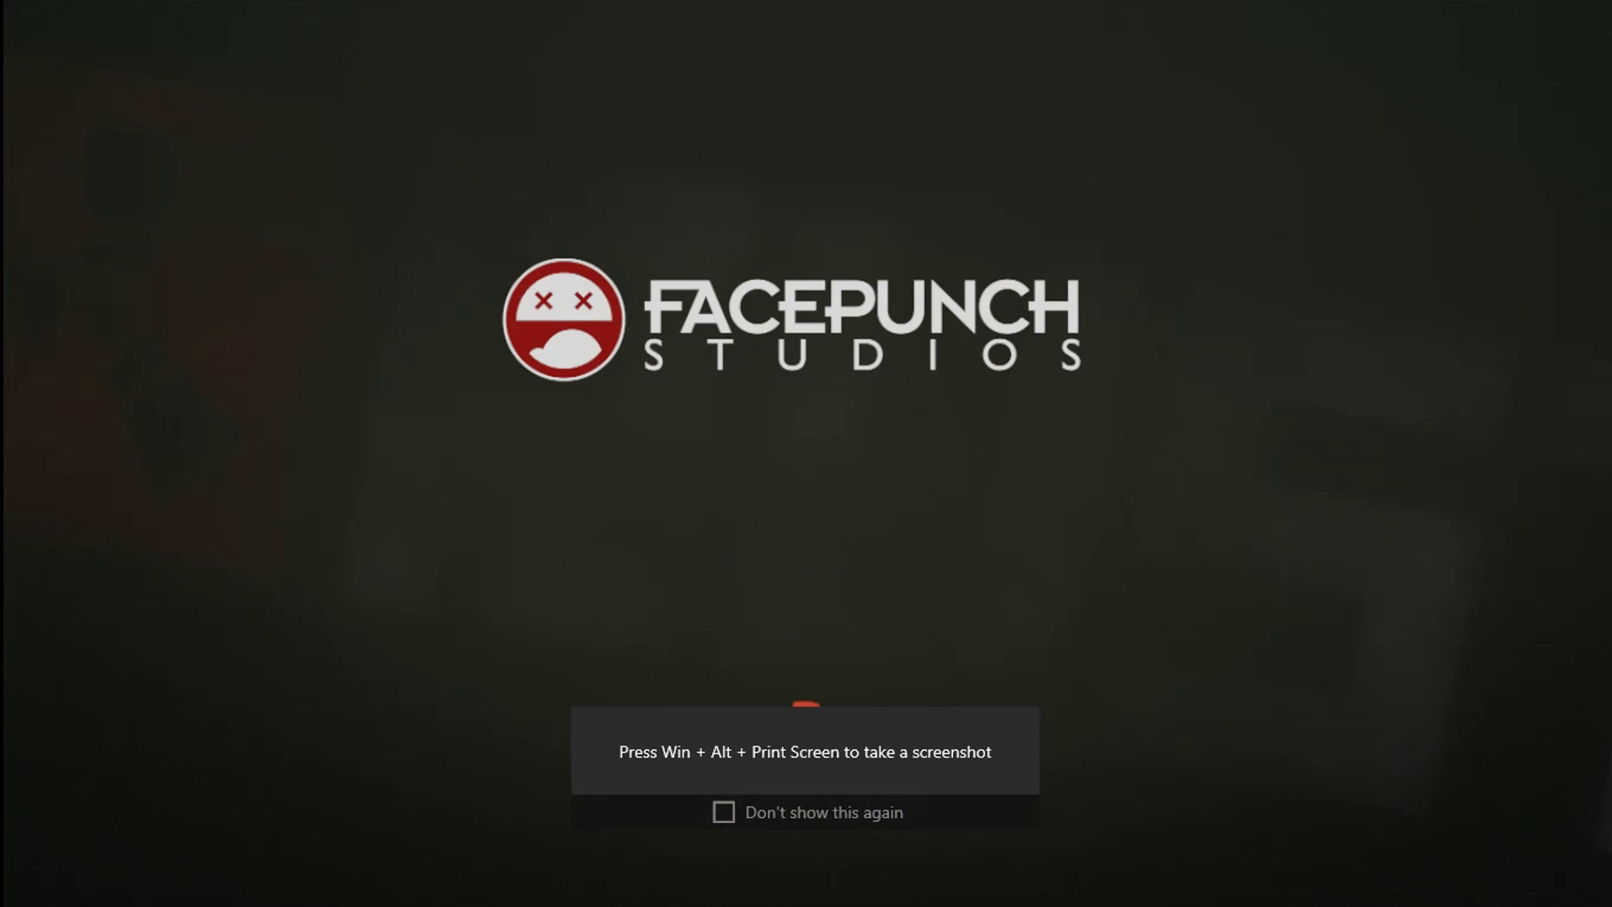
key(super+Tab)
key(super+Tab)
key(super+Tab)
key(Escape)
Run _start-example.bat from the rustserver folder to start the dedicated server.
key(alt+Tab)
key(alt+Tab)
key(alt+Tab)
key(alt+Tab)
key(alt+Tab)
mouse_move(609, 885)
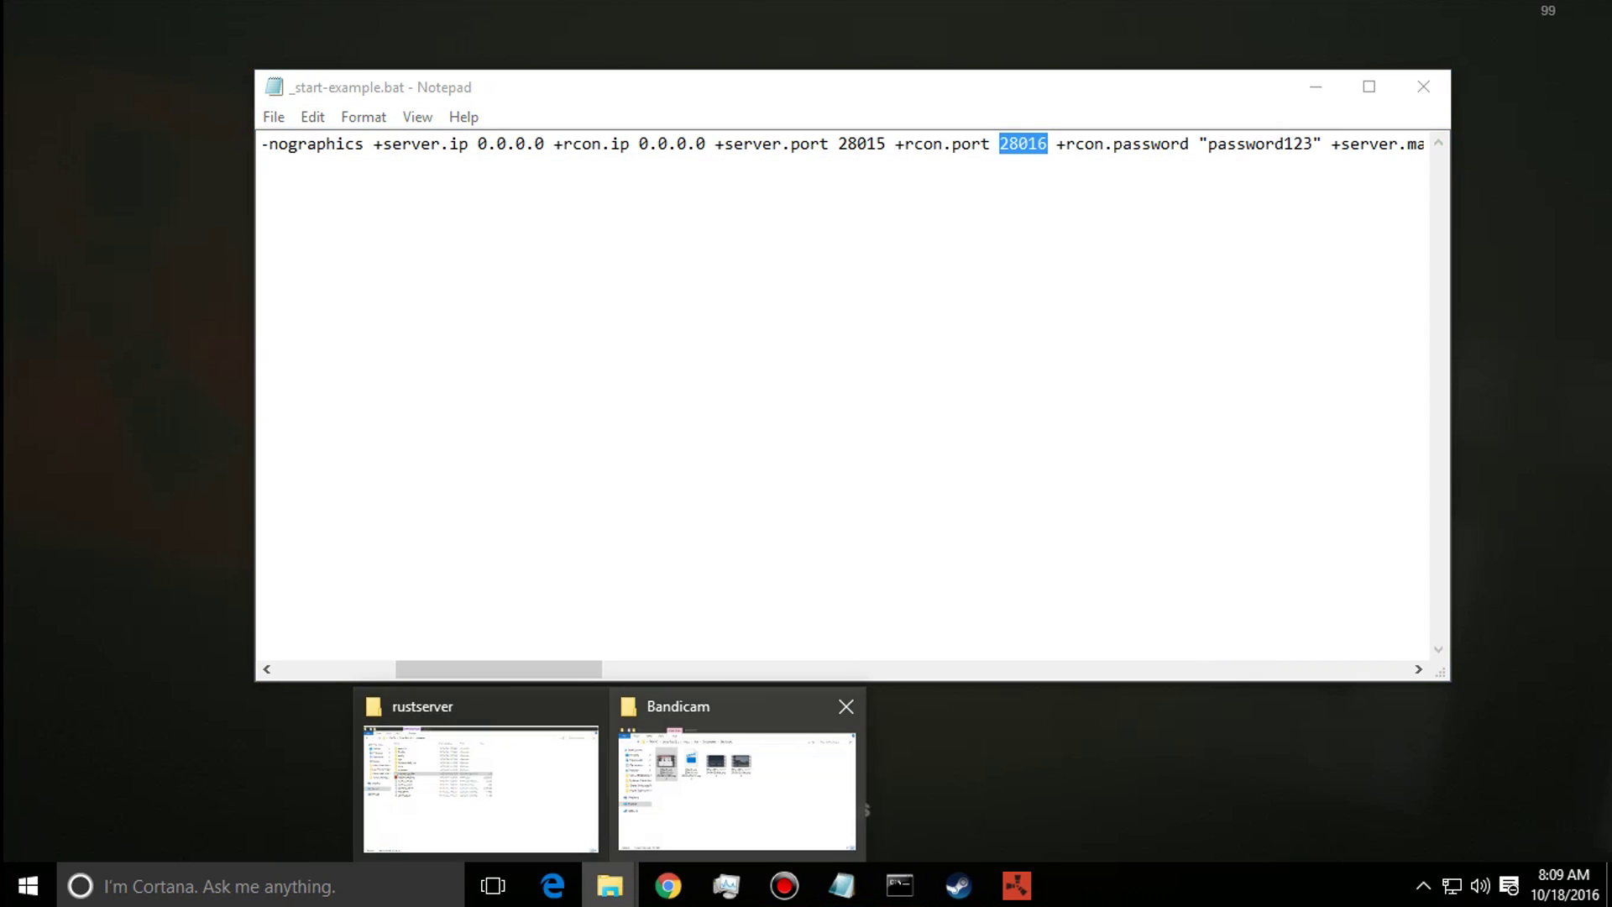
click(479, 772)
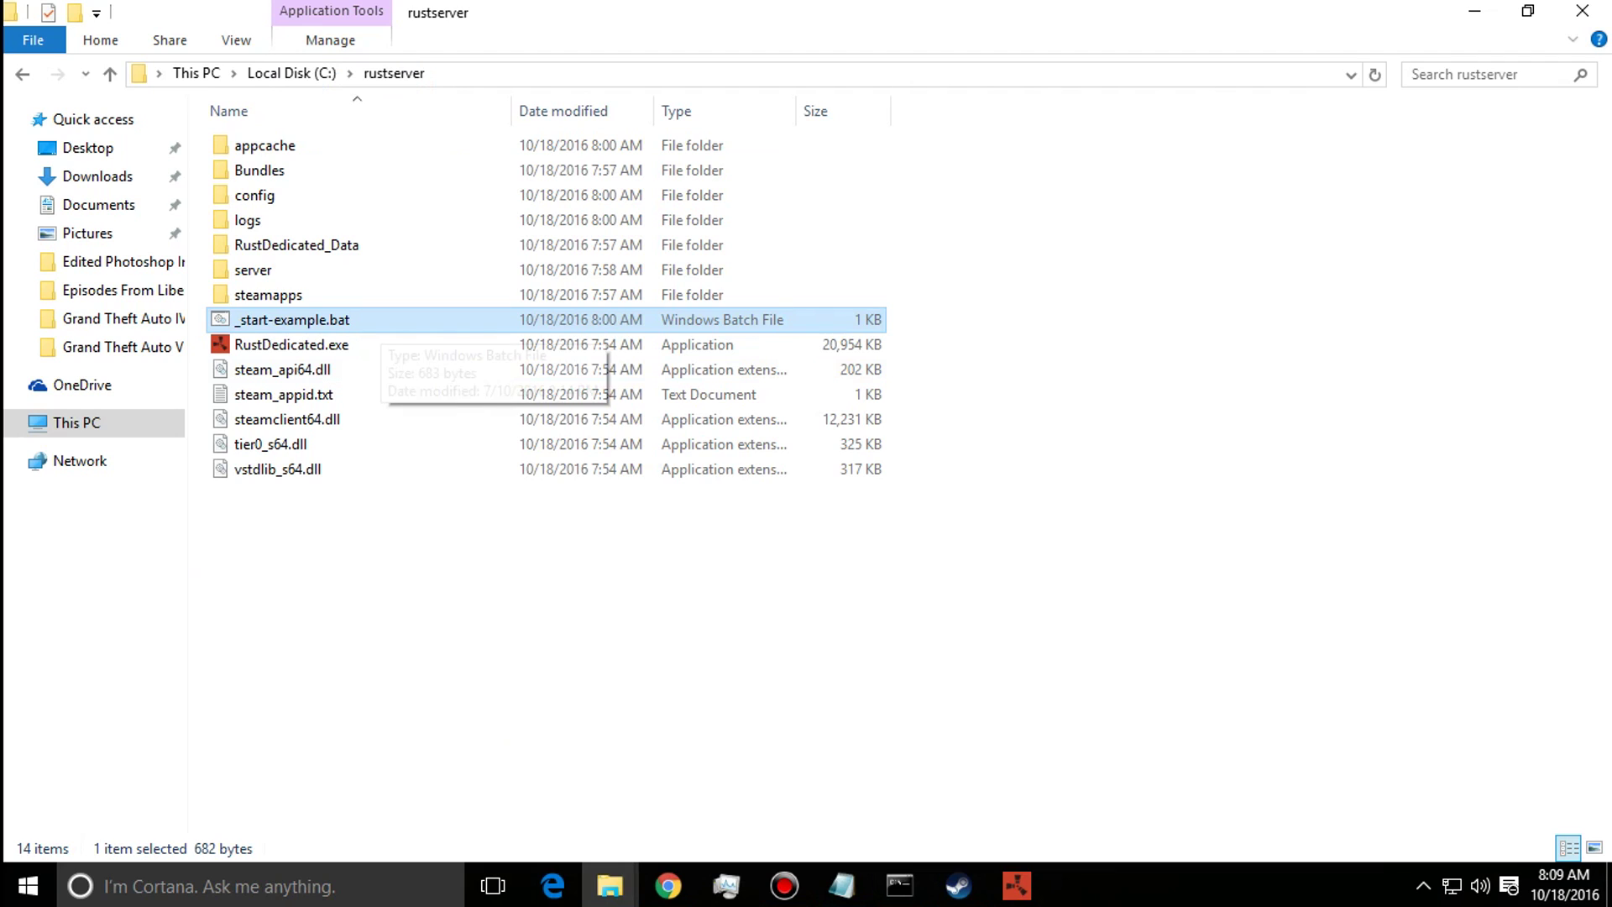
double_click(370, 321)
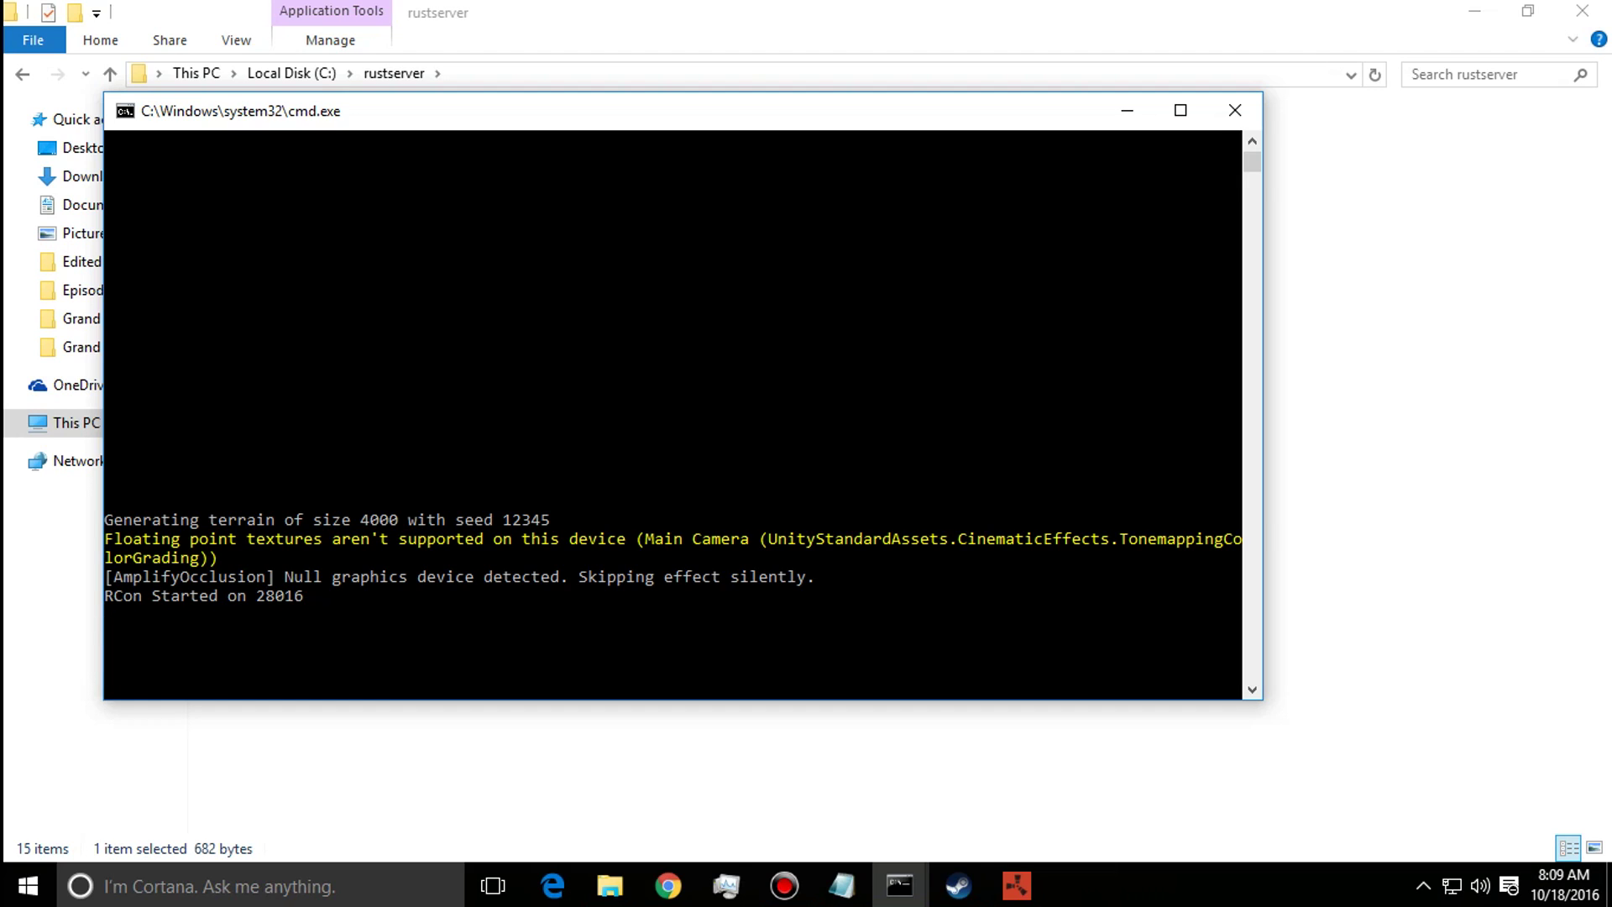
key(alt+Tab)
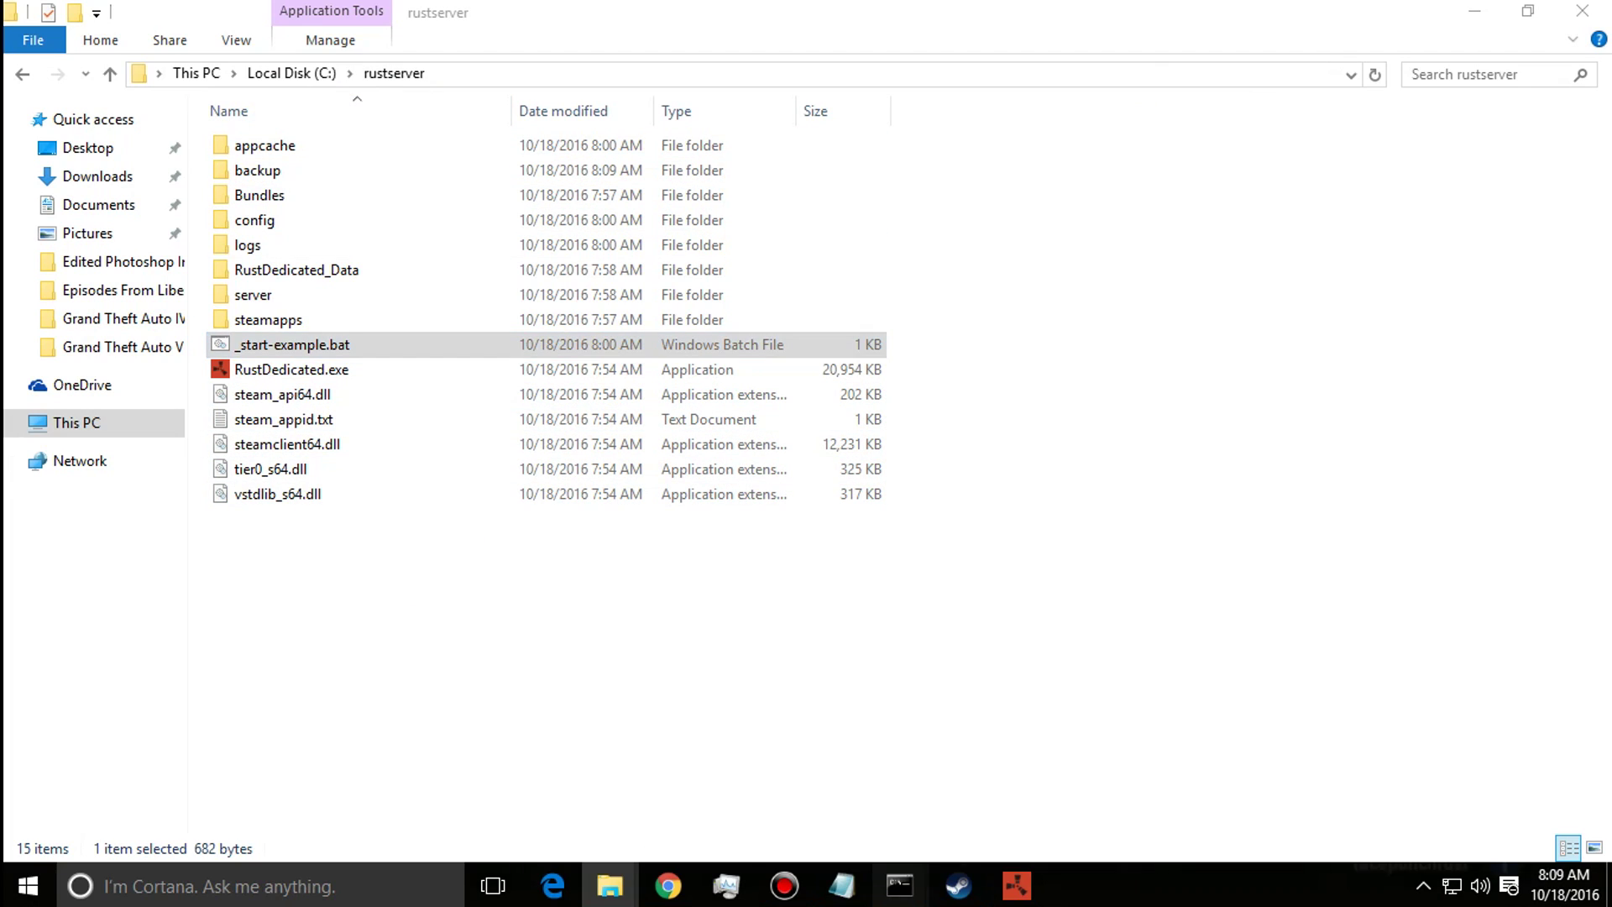
Drag Rust's Master Volume to 0.0 in Audio options, then switch back to the server console.
mouse_move(900, 886)
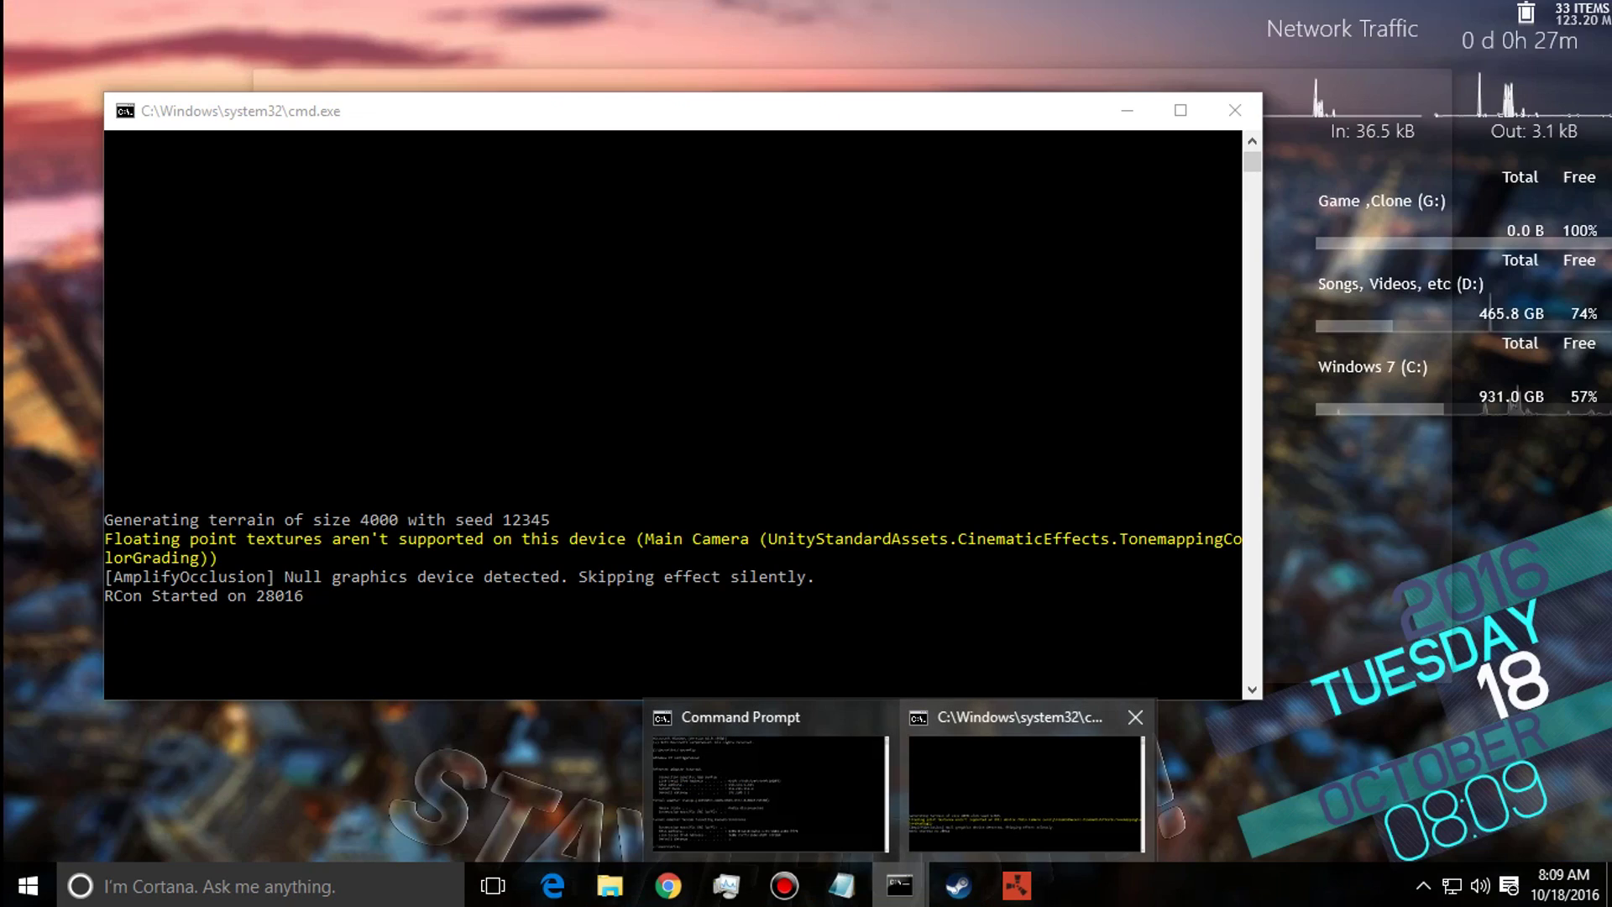
click(1024, 789)
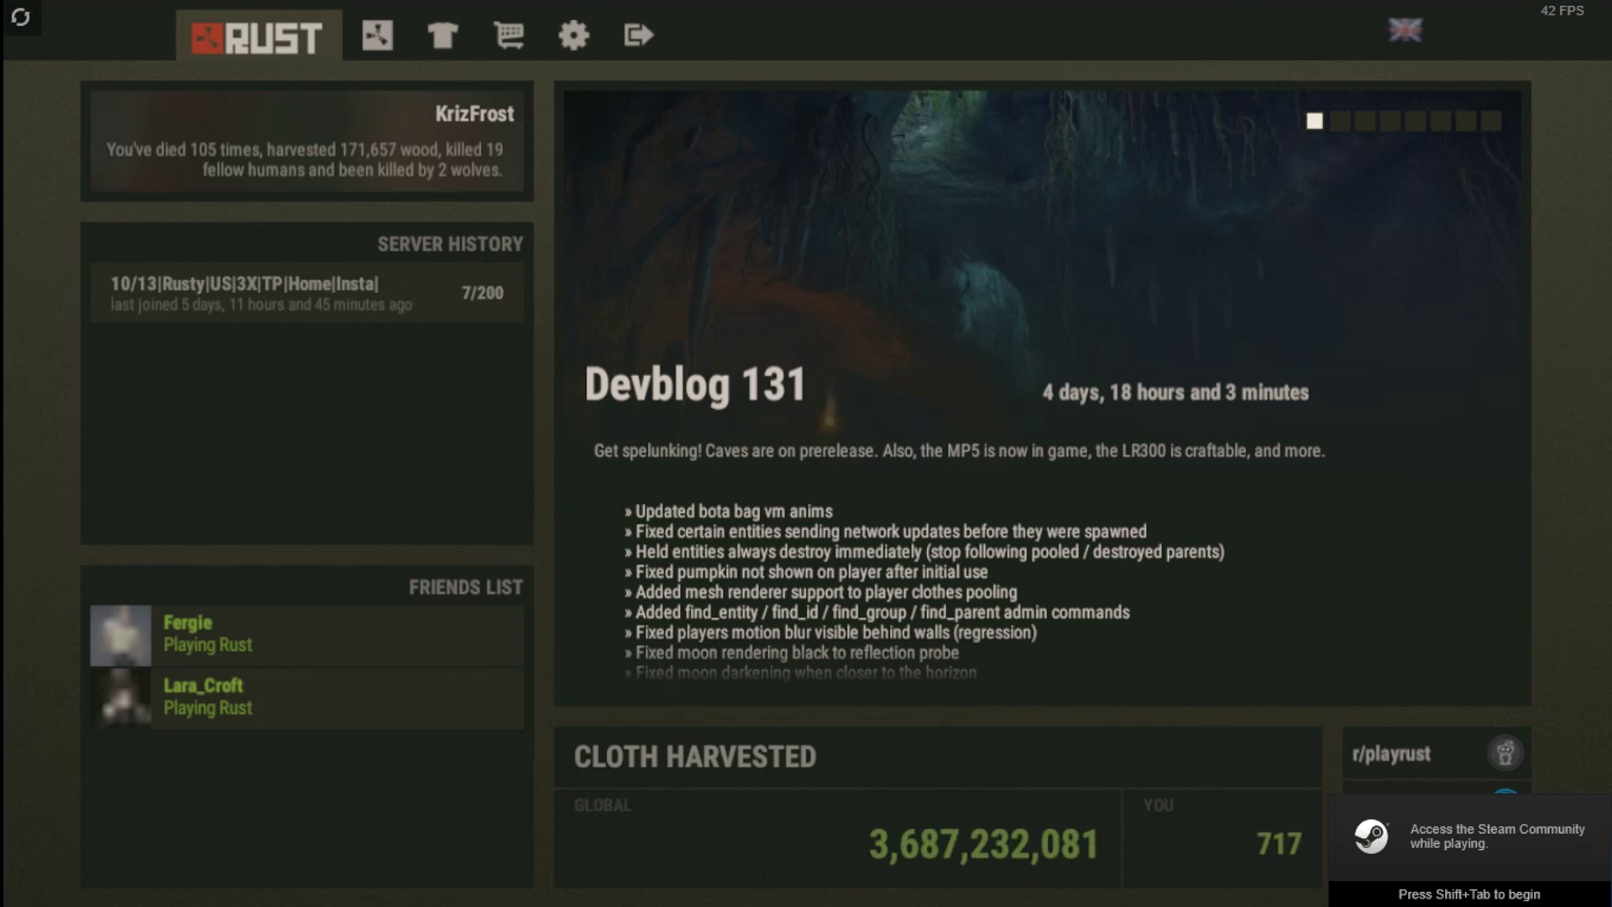
click(574, 35)
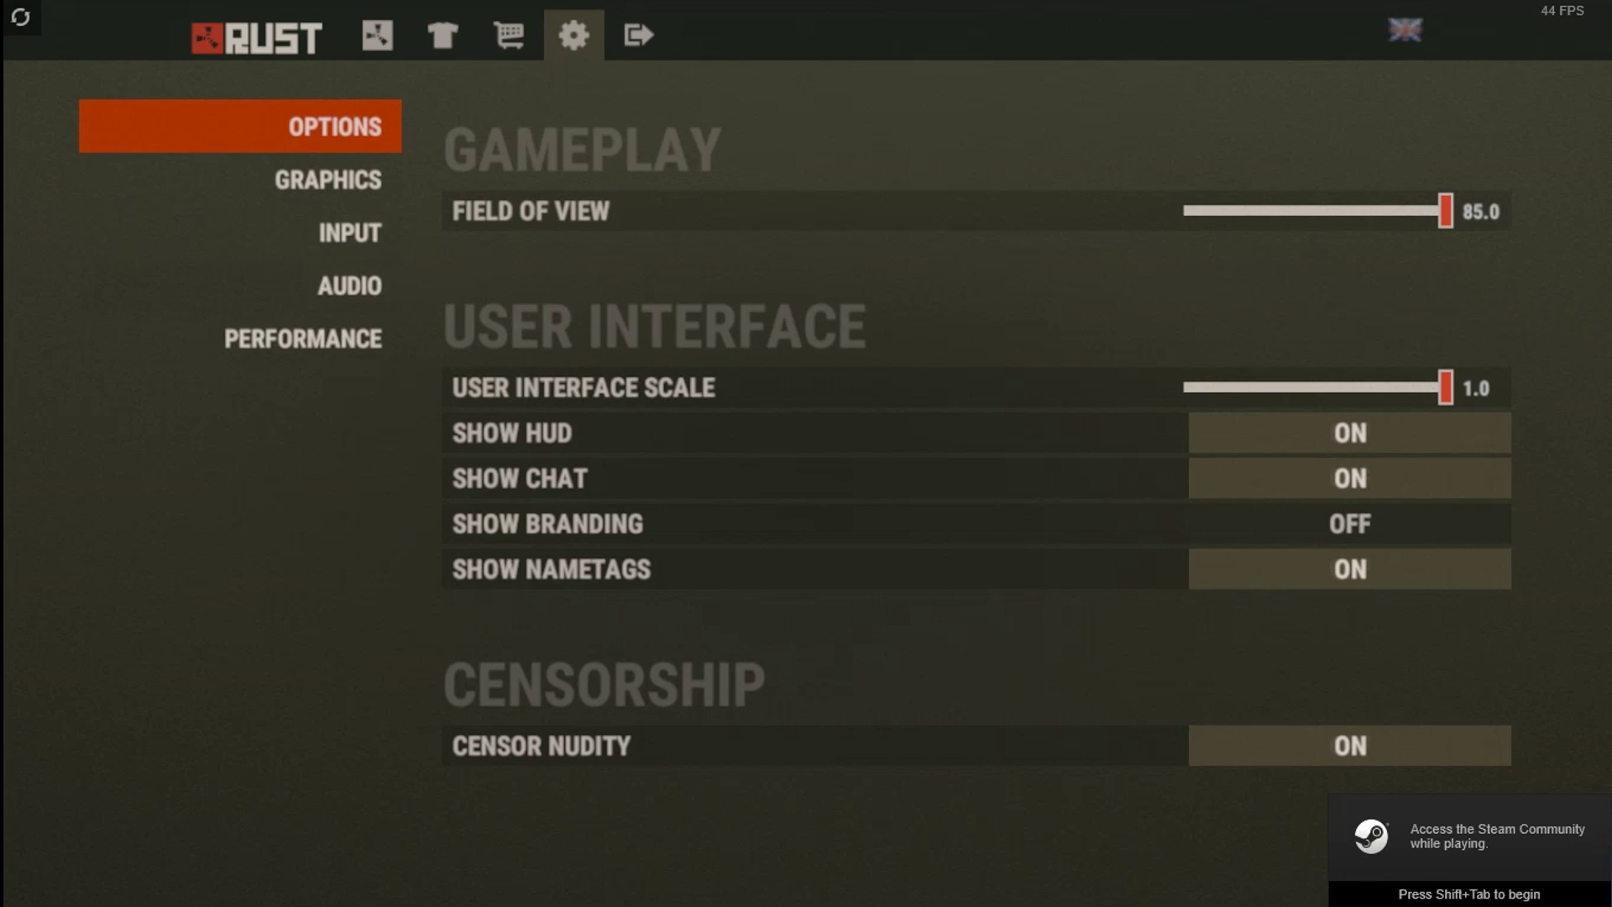
click(349, 286)
drag(1445, 211, 1190, 211)
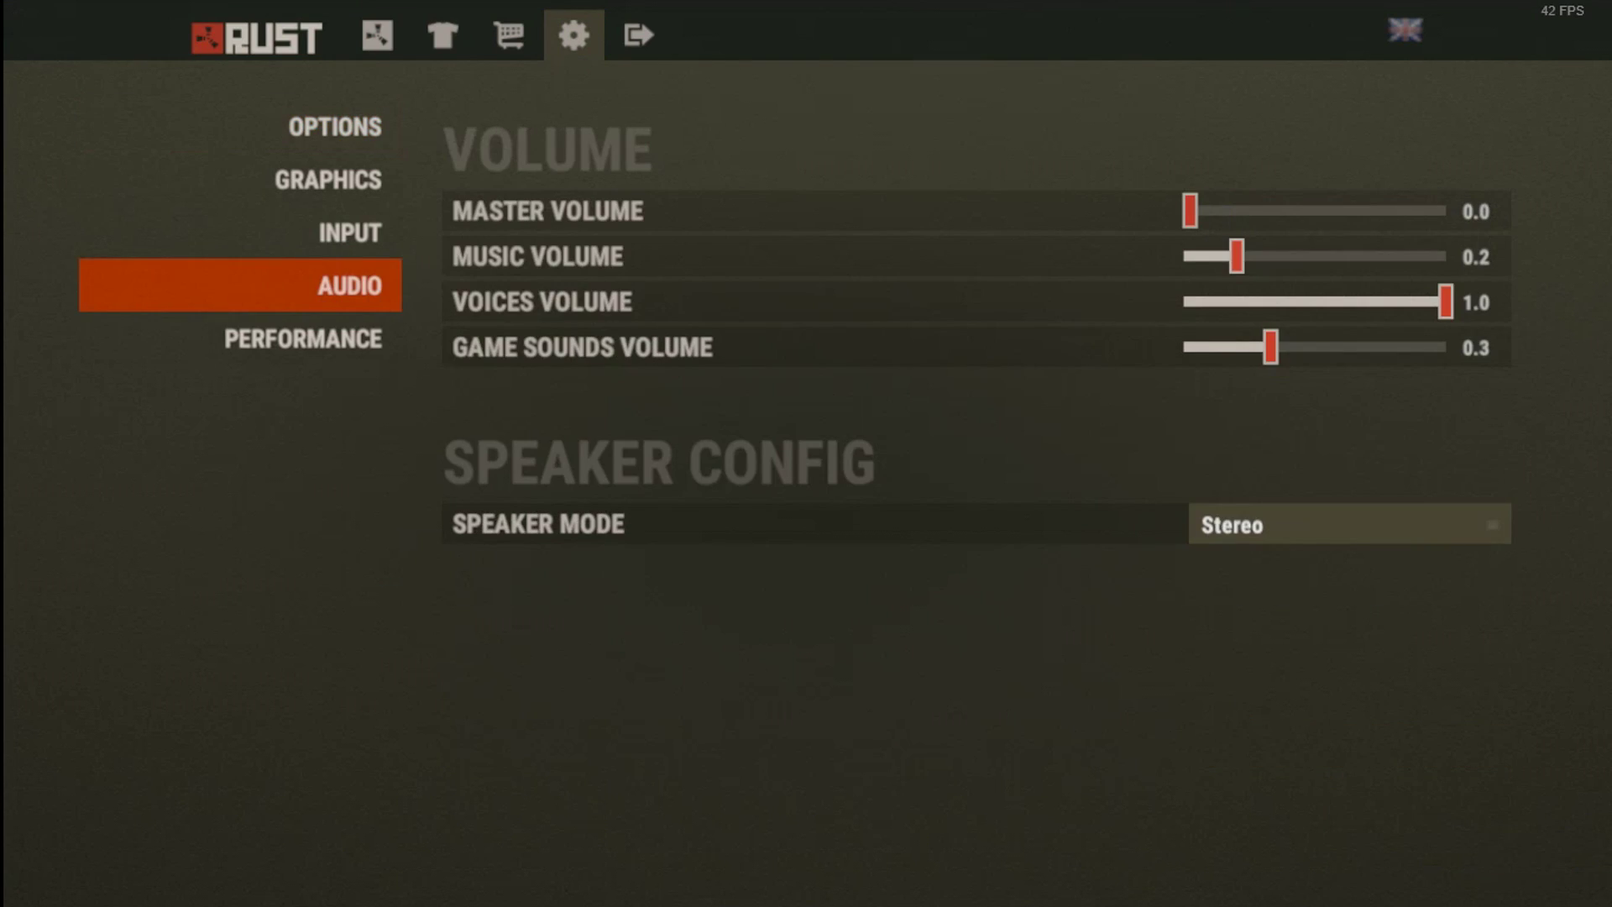
key(alt+Tab)
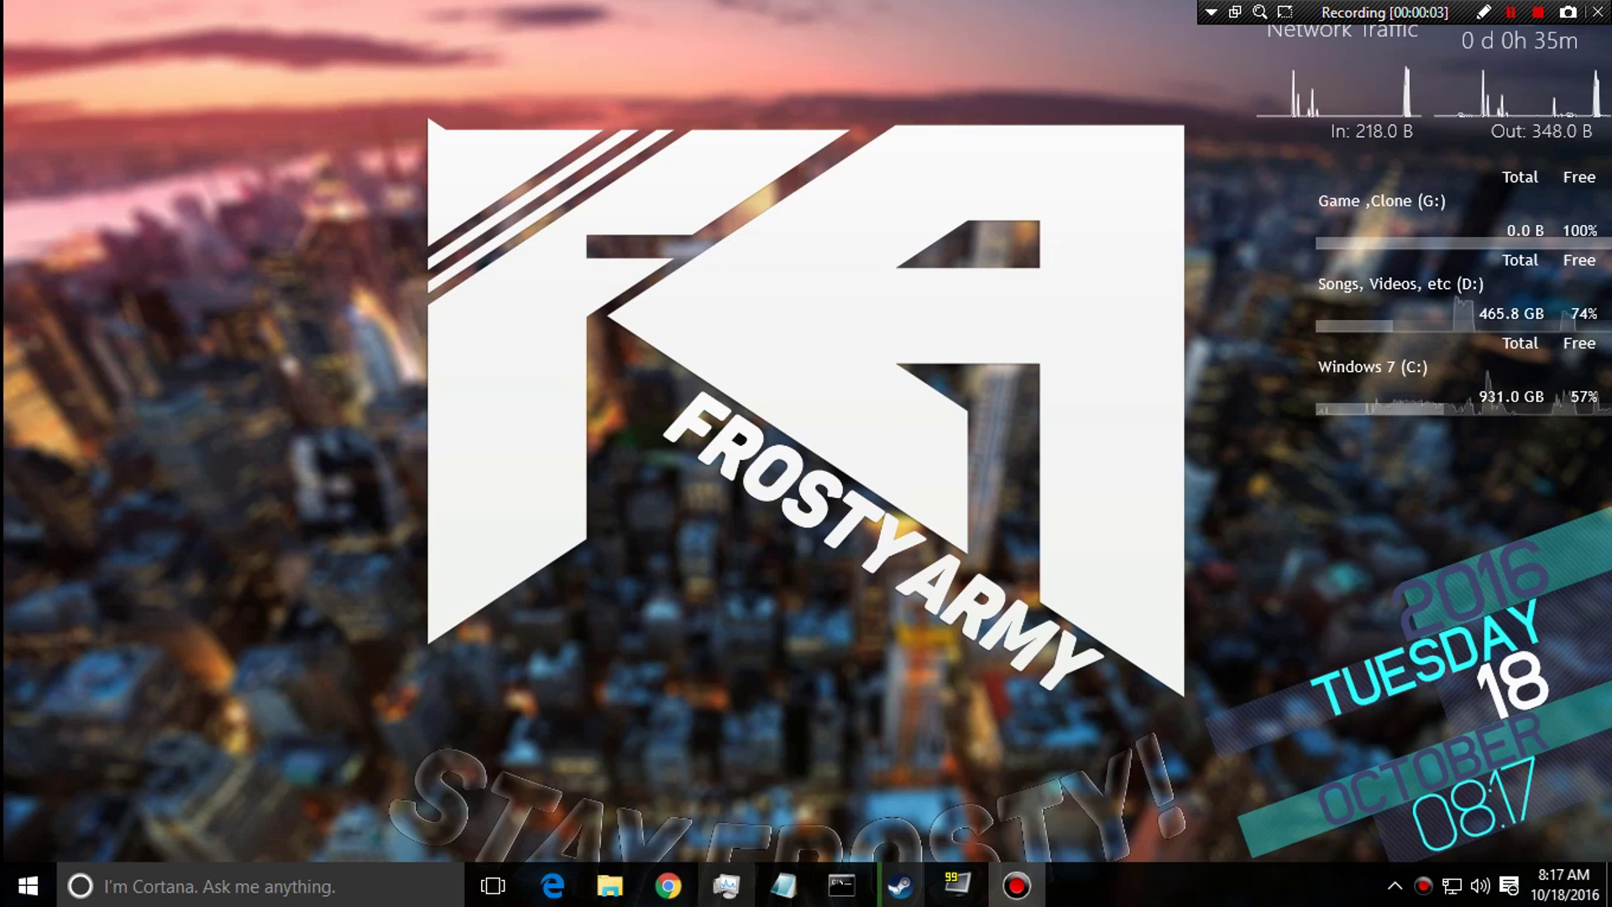
Restore Chrome to the NETGEAR Port Forwarding page listing ports 28015 and 28016 to 192.168.1.199.
click(669, 885)
click(668, 885)
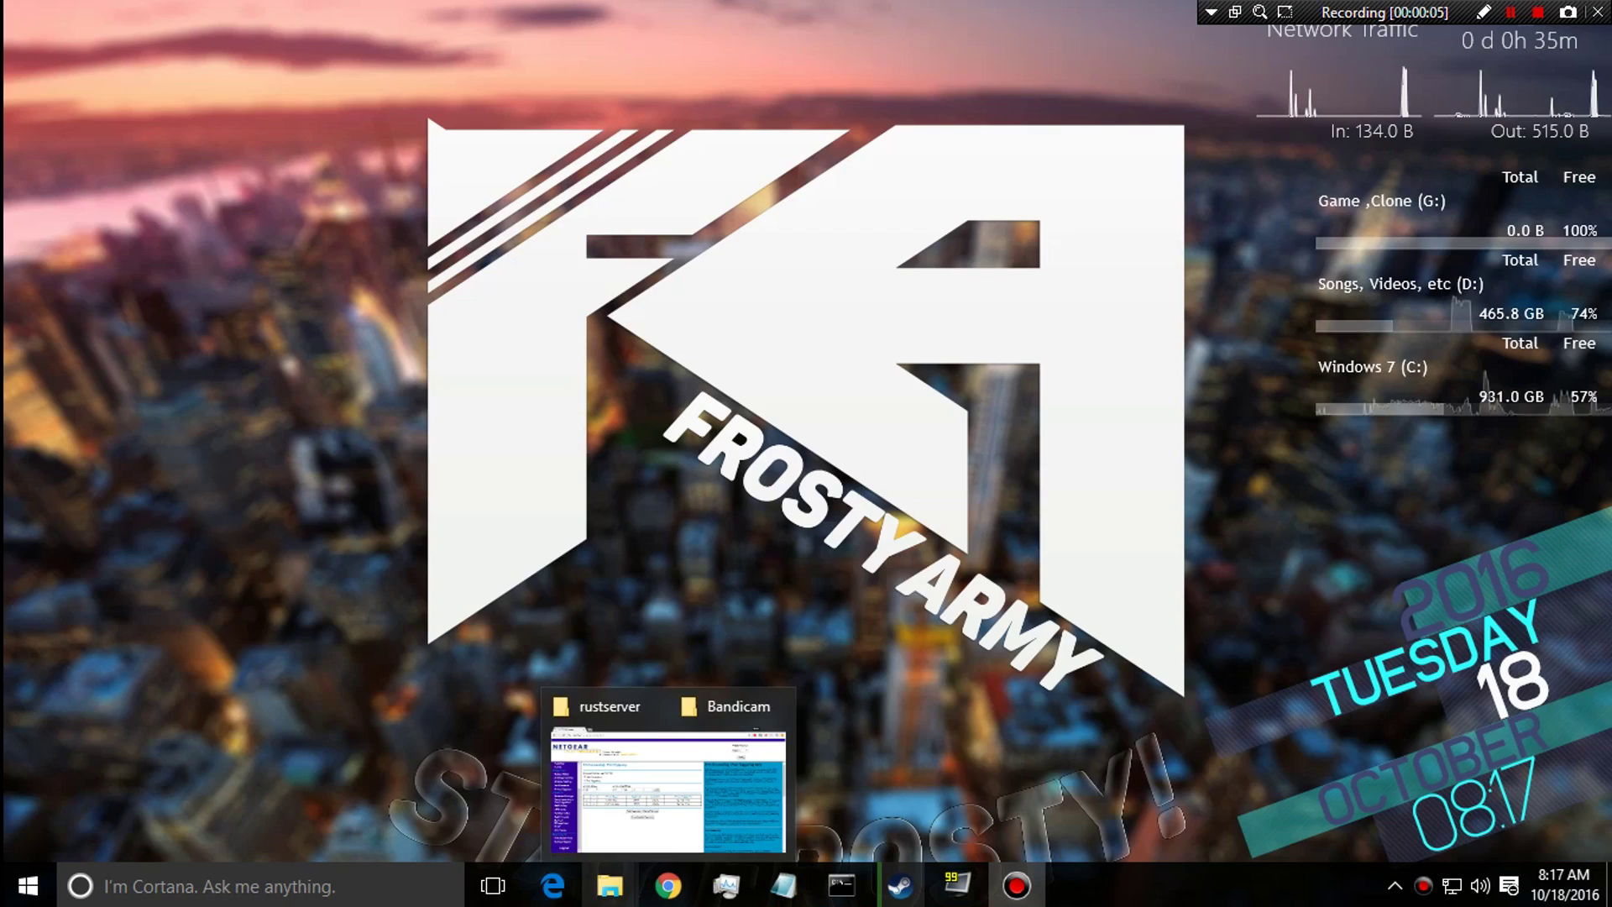
click(668, 886)
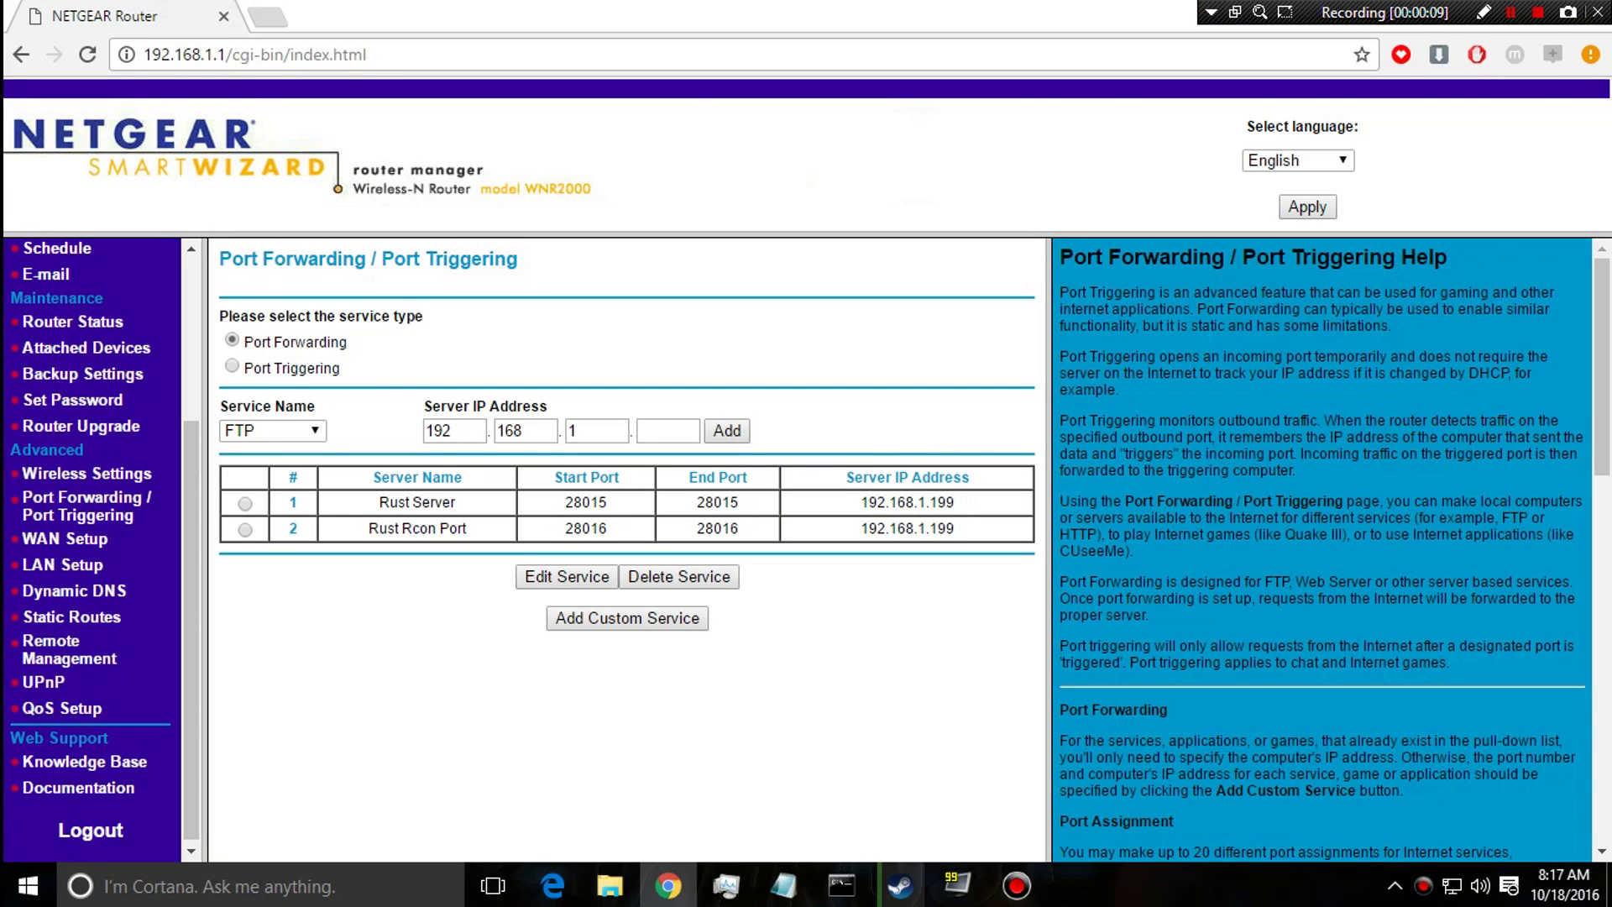
key(ctrl+l)
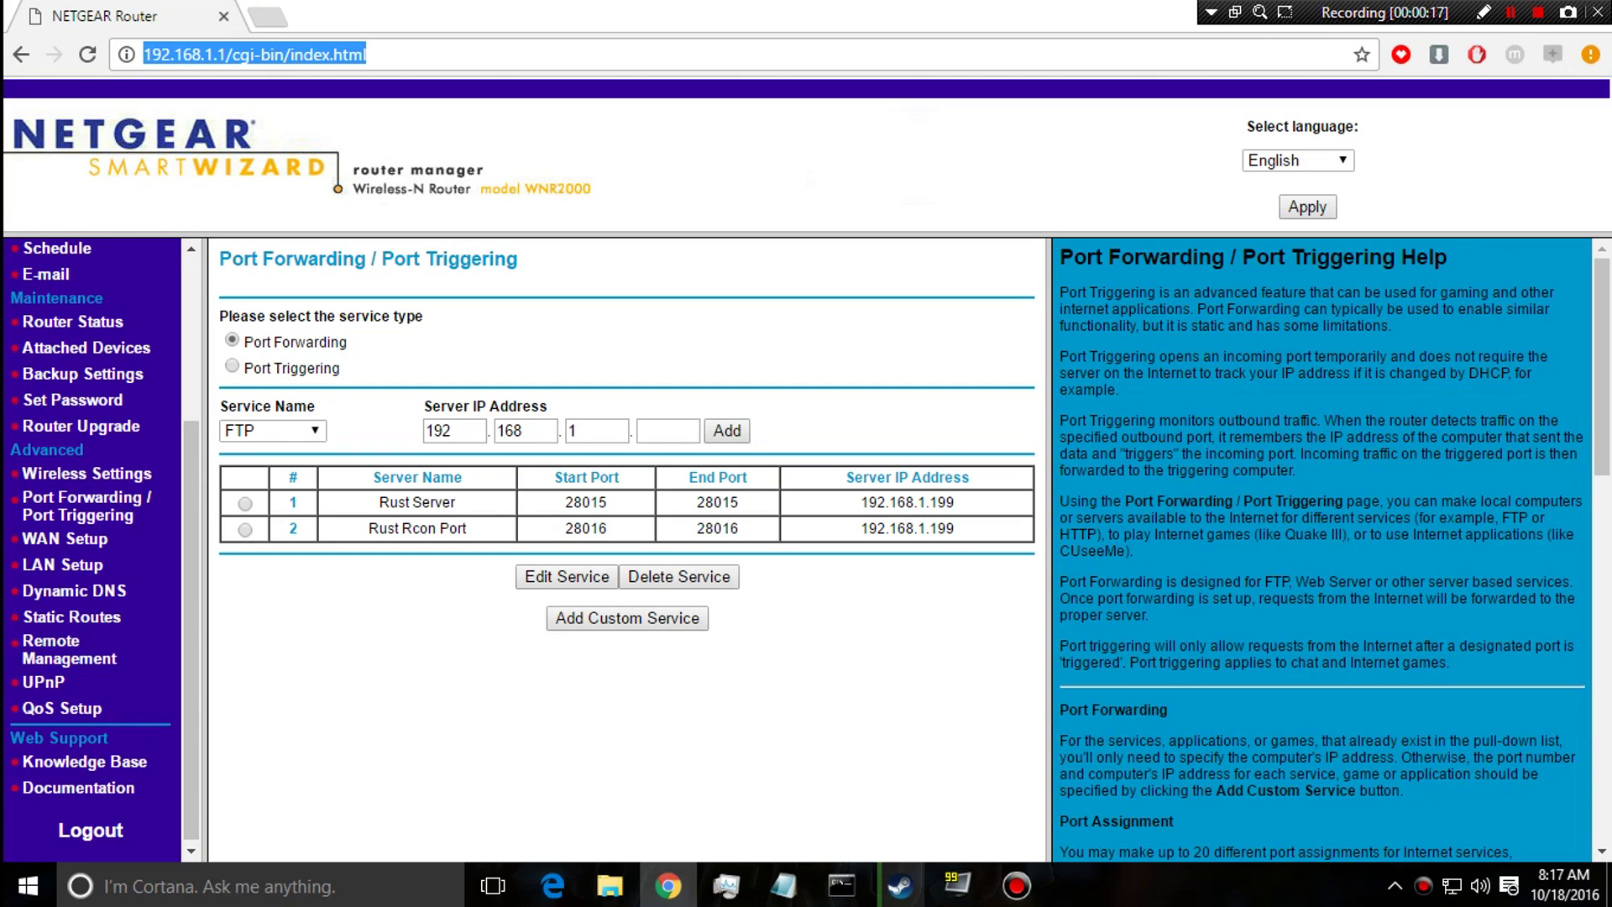
Search Google for 'Whats my ip' and open the whatsmyip.org result.
text(ww)
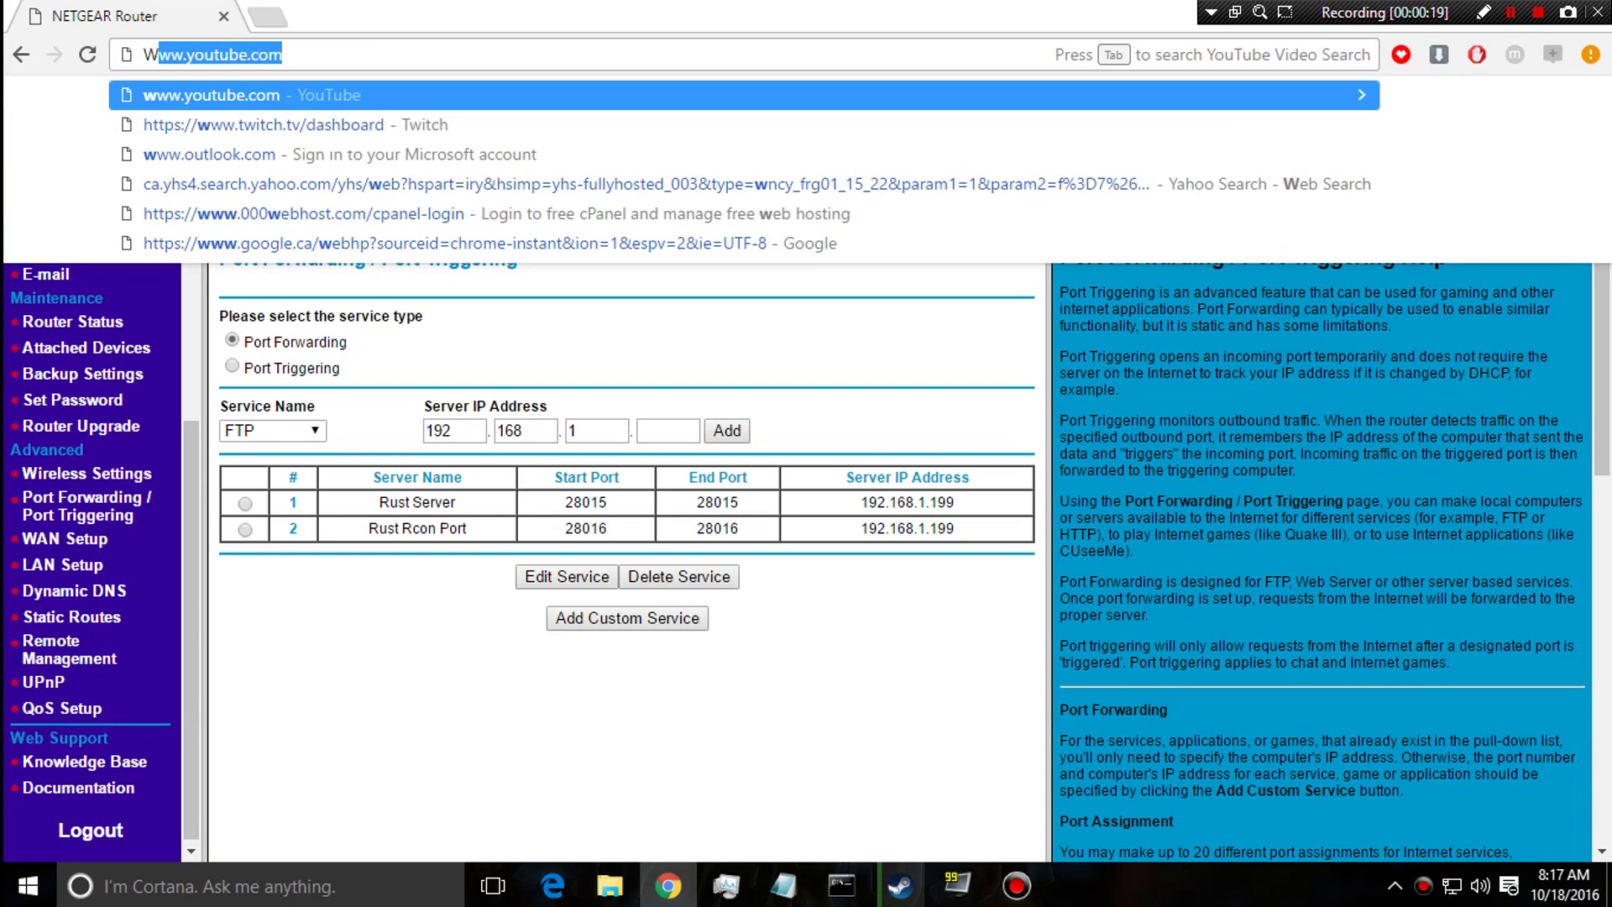
key(BackSpace)
key(BackSpace)
text(hats my iP)
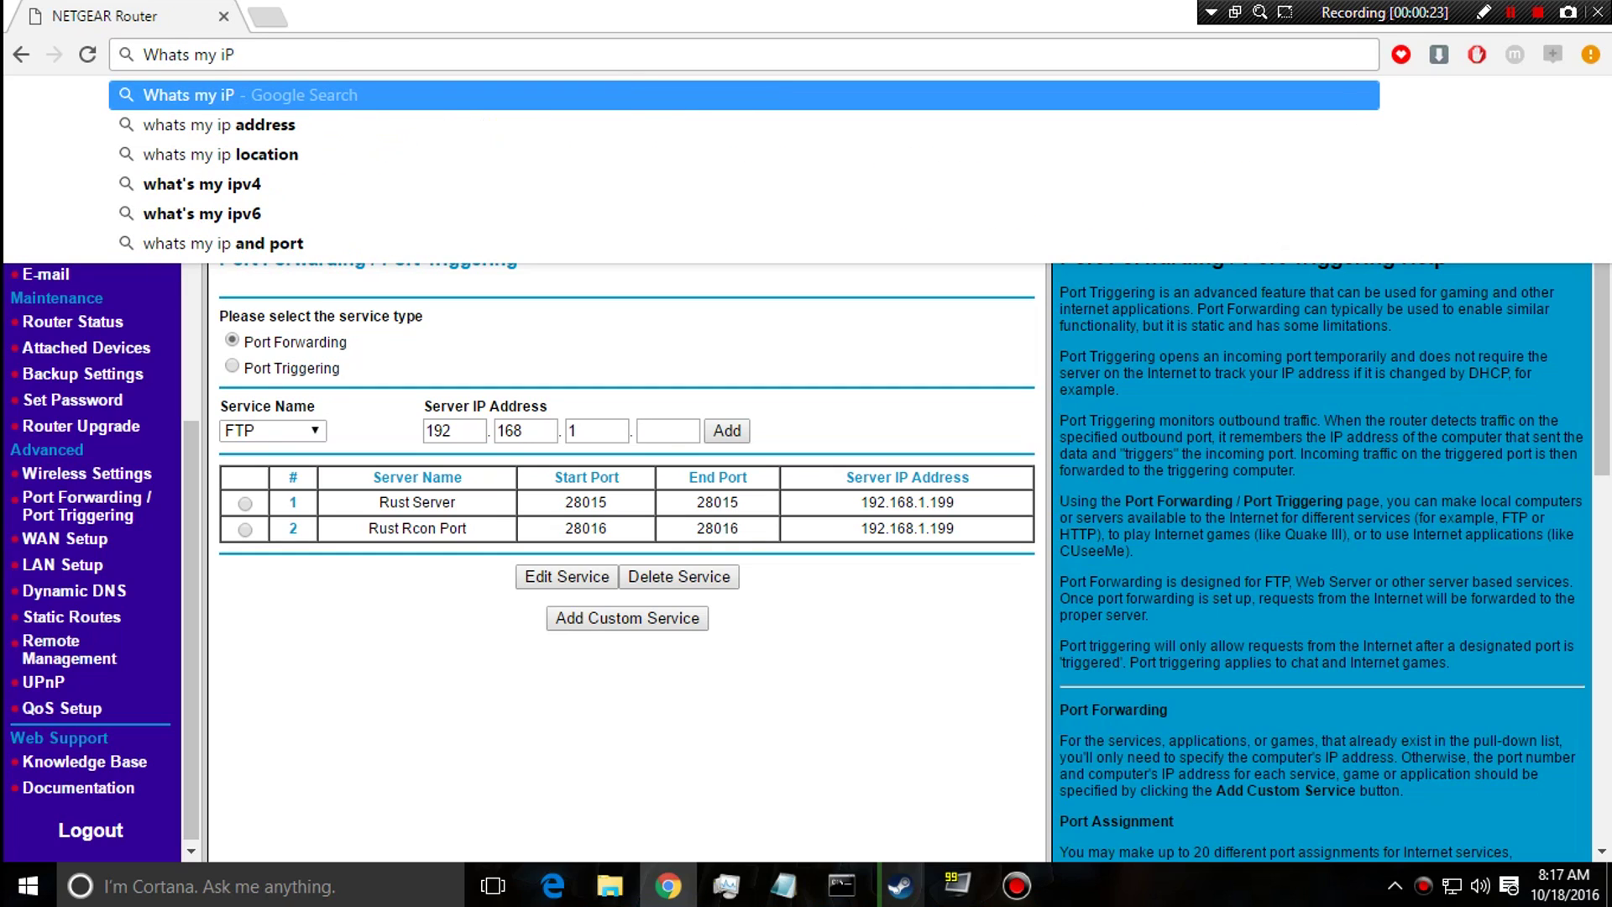
key(BackSpace)
text(p)
key(BackSpace)
key(Return)
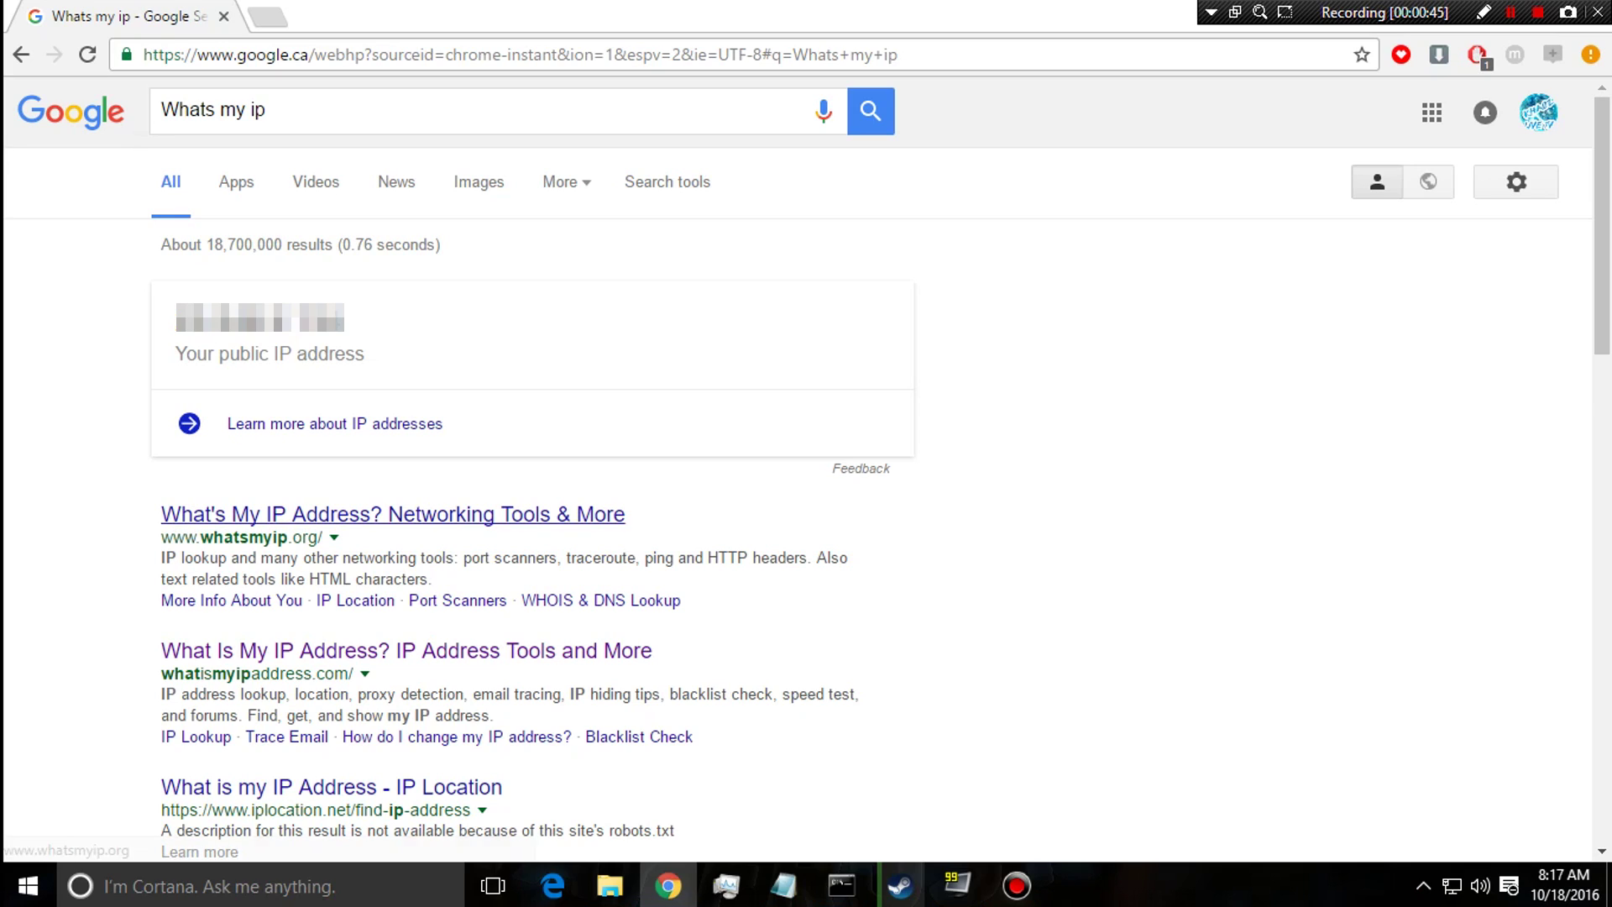
click(395, 515)
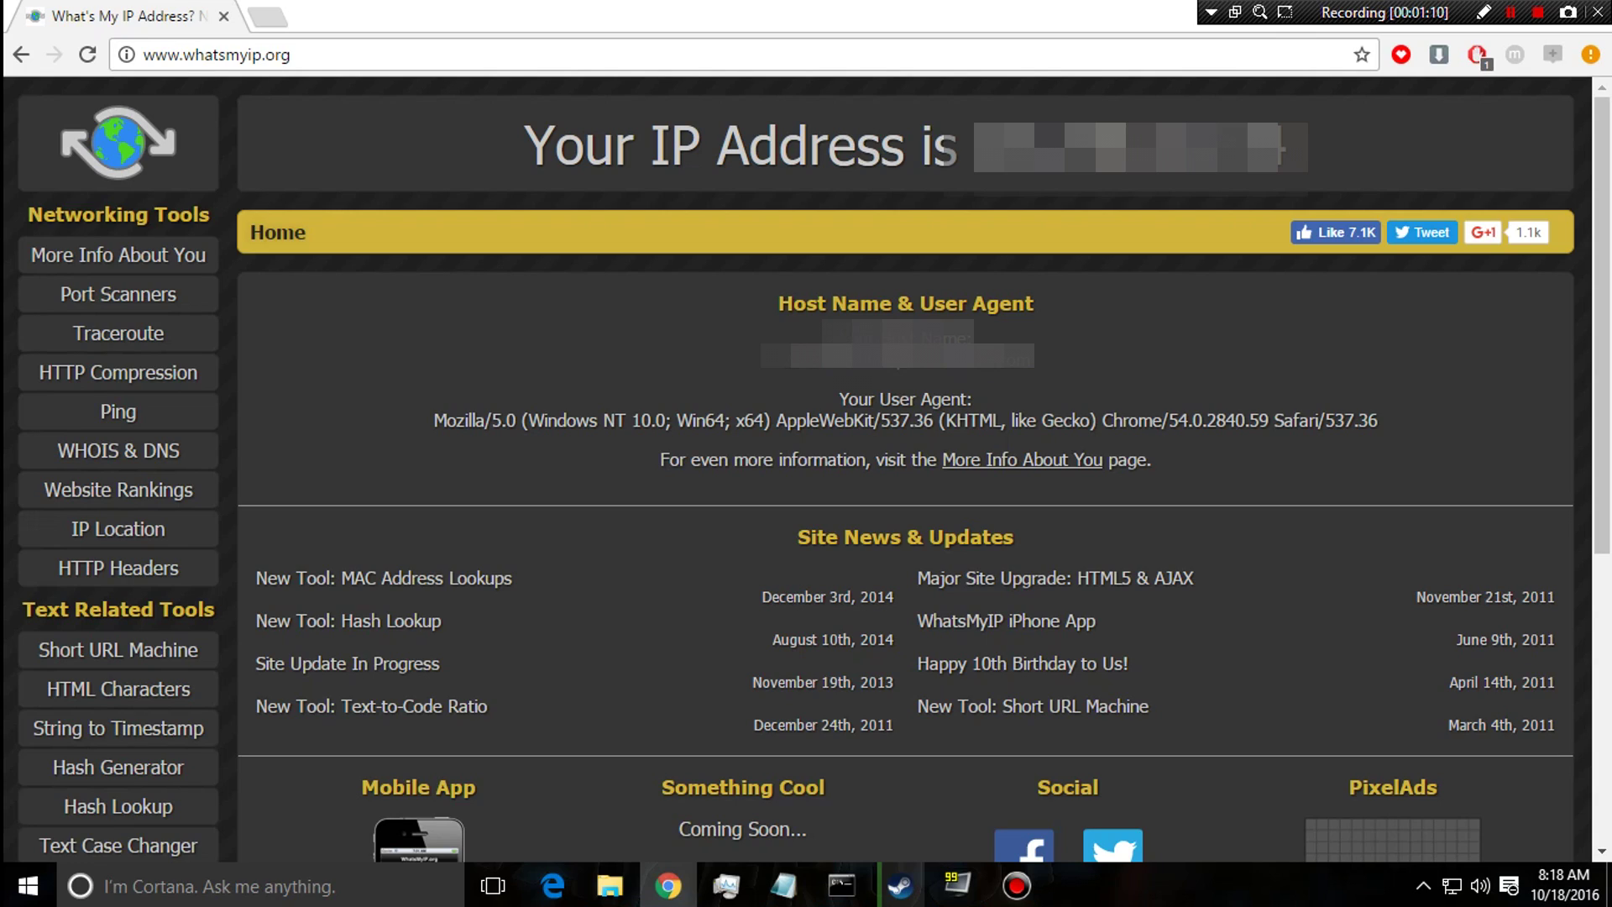
Replace the address bar text with YOURIP:28015 and highlight it as the example address.
key(ctrl+l)
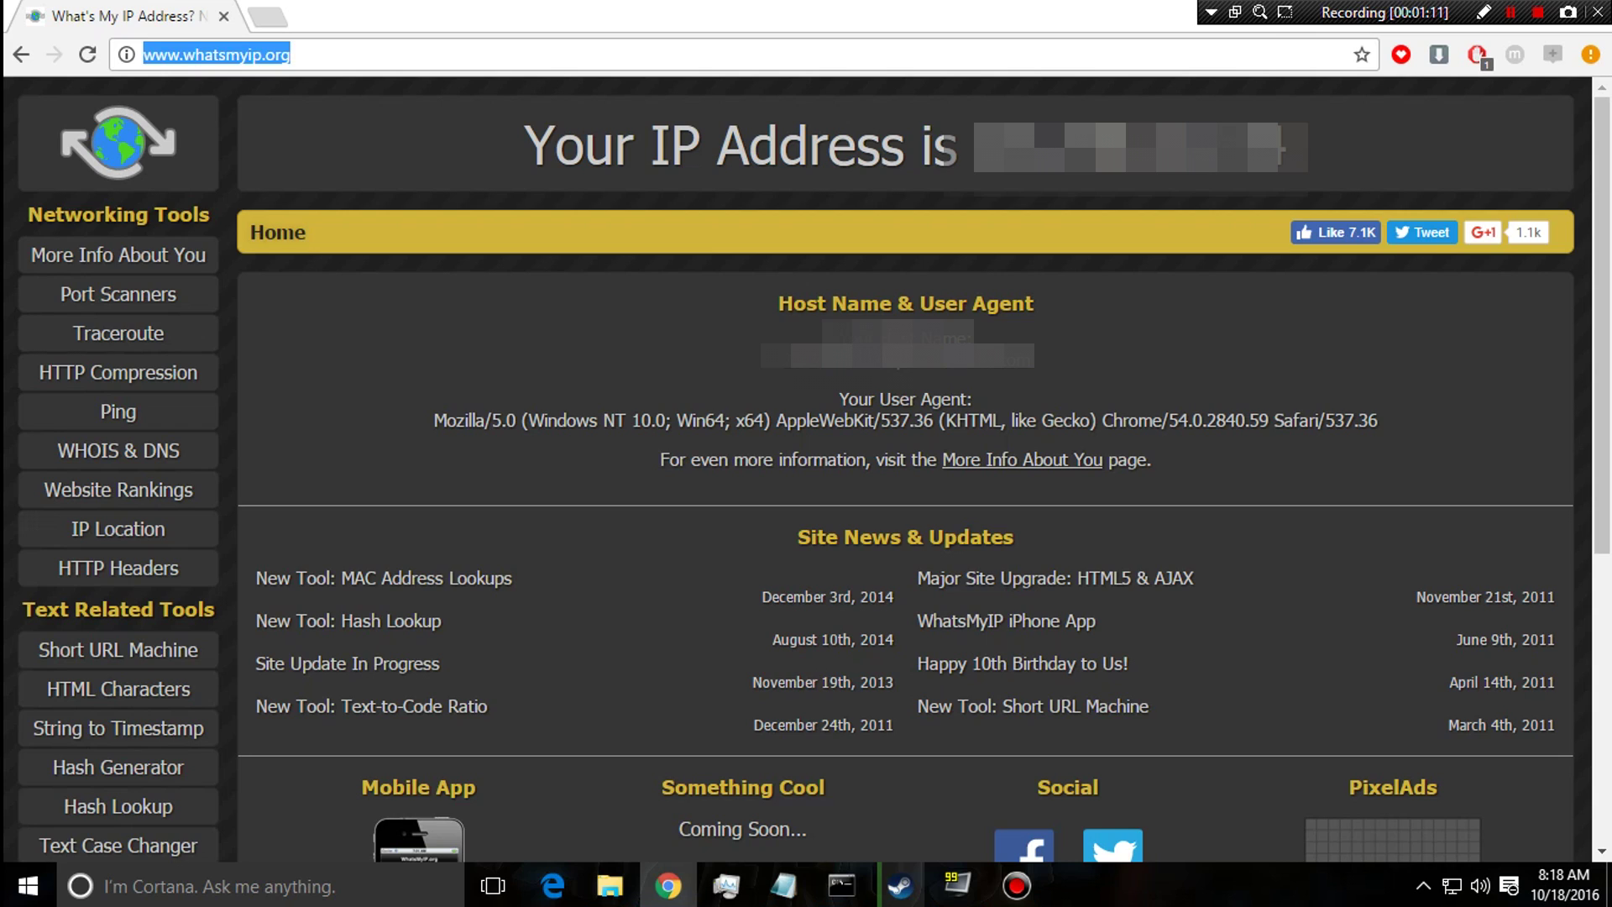
key(BackSpace)
text(YOURIP)
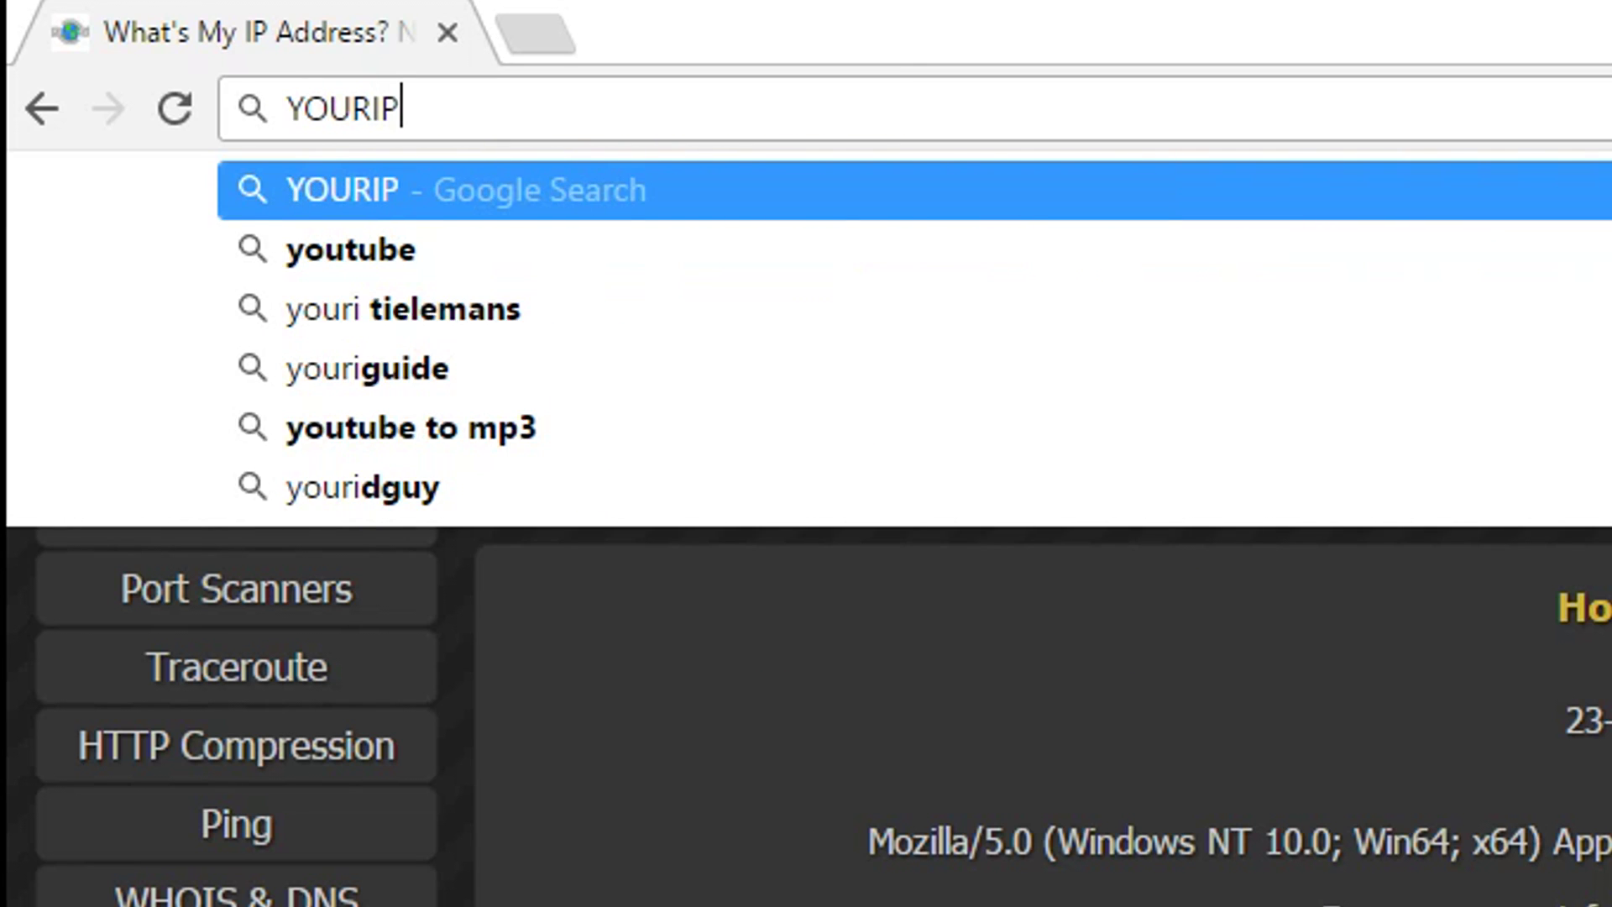
text(:28015)
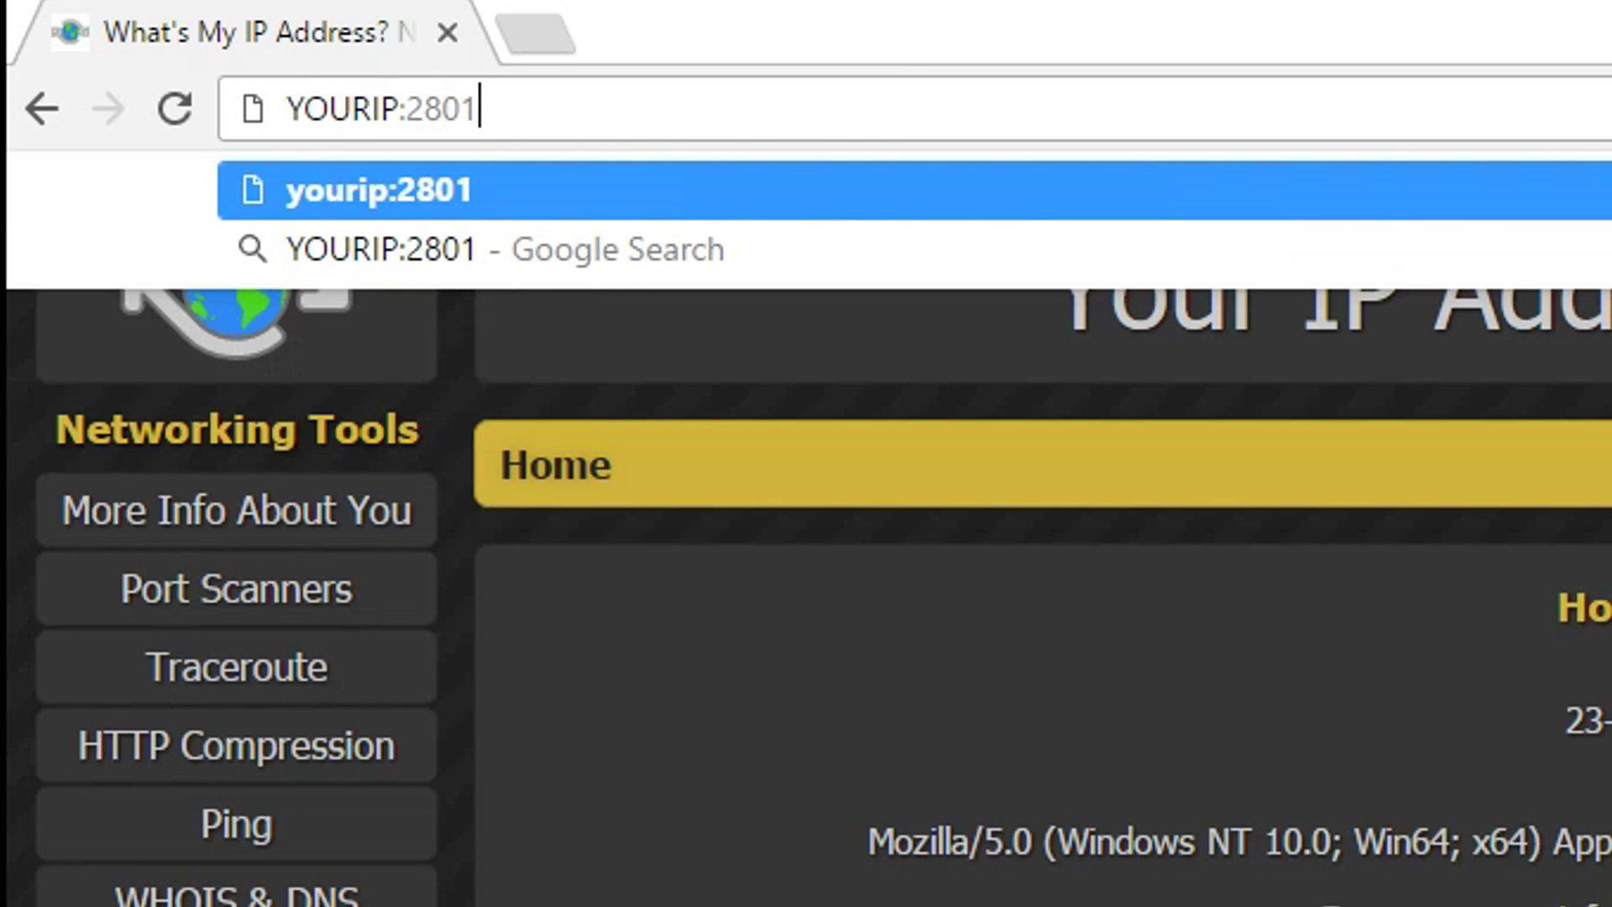
key(shift+Left)
key(shift+Left)
key(shift+Left)
key(shift+Left)
key(shift+Left)
key(shift+Left)
key(shift+Left)
key(shift+Left)
key(shift+Left)
key(shift+Left)
key(shift+Left)
key(shift+Left)
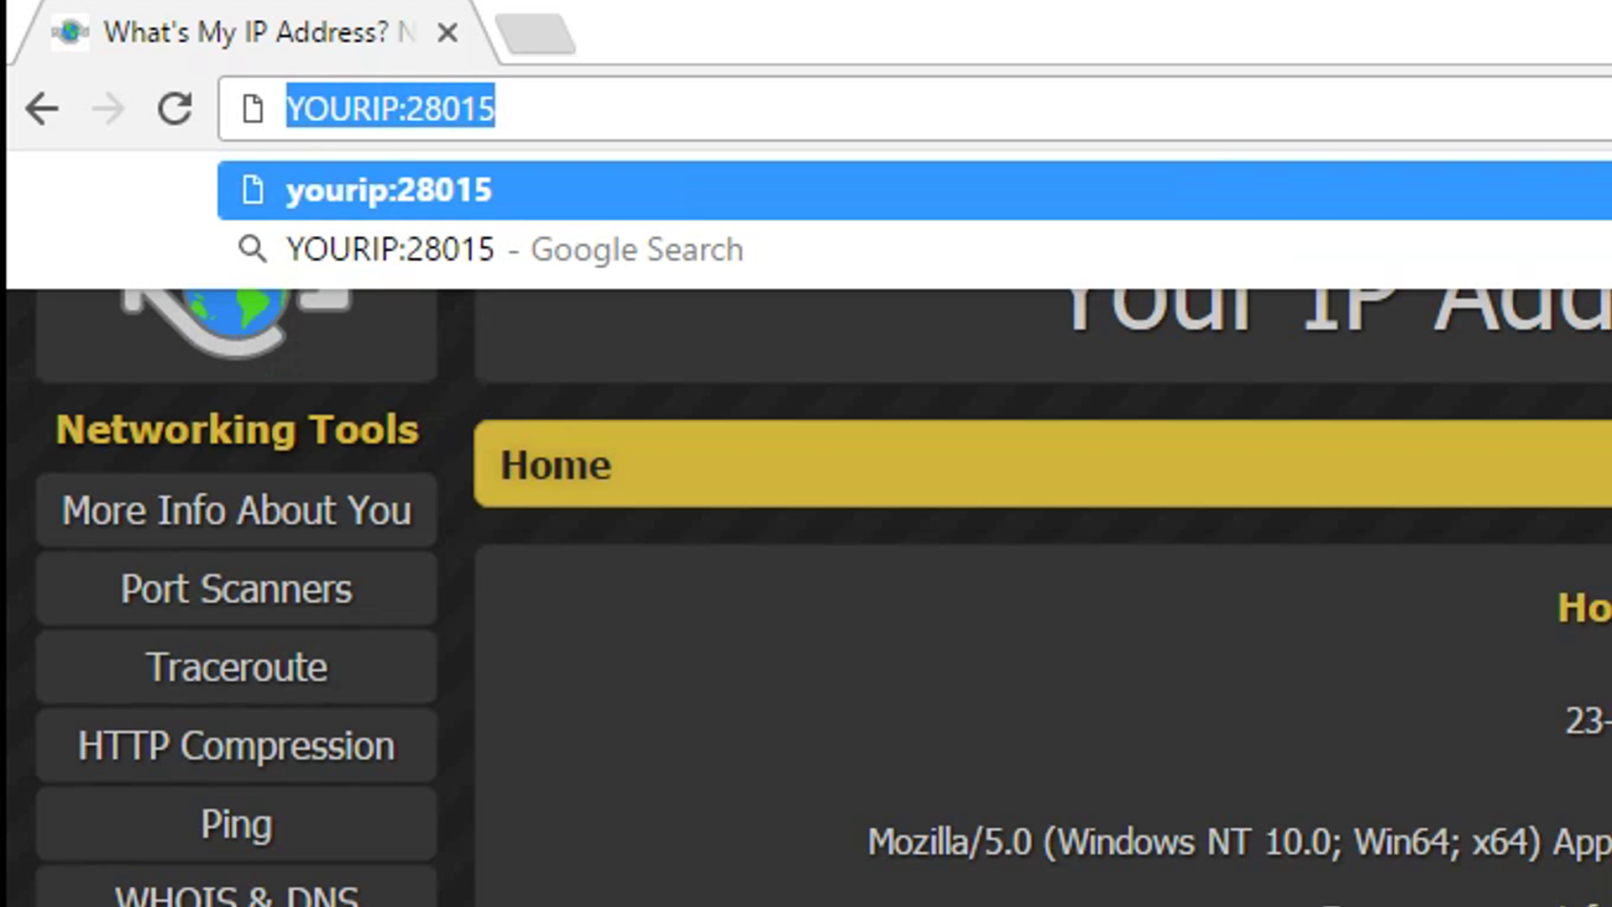